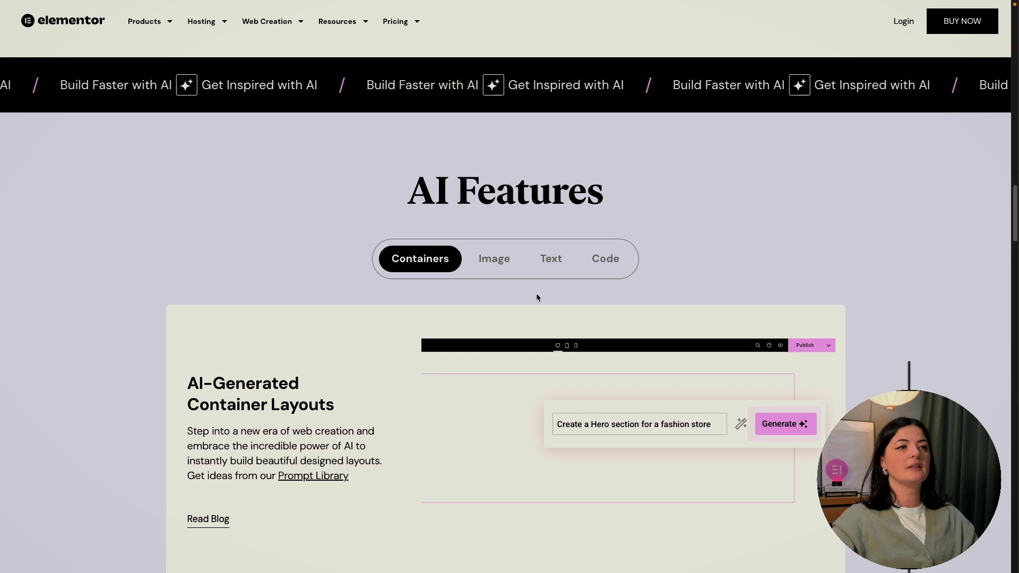
Review the Image, Text and Code features on the Elementor AI page and look over its introduction and Copilot sections.
{"action": "left_click", "coordinate": [494, 264]}
{"action": "left_click", "coordinate": [552, 264]}
{"action": "left_click", "coordinate": [606, 260]}
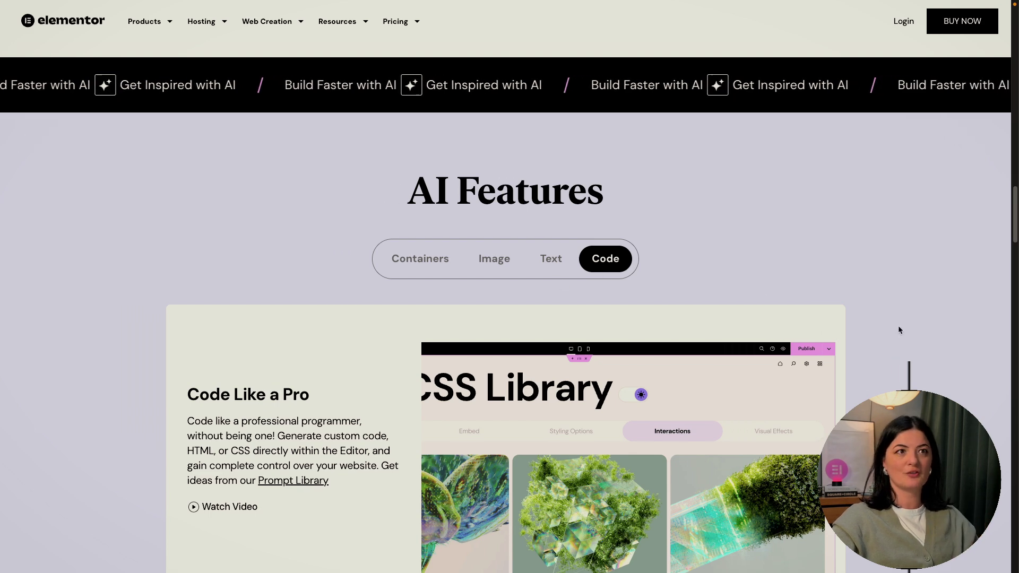
{"action": "scroll", "coordinate": [889, 340], "scroll_direction": "up", "scroll_amount": 6}
{"action": "scroll", "coordinate": [890, 340], "scroll_direction": "up", "scroll_amount": 18}
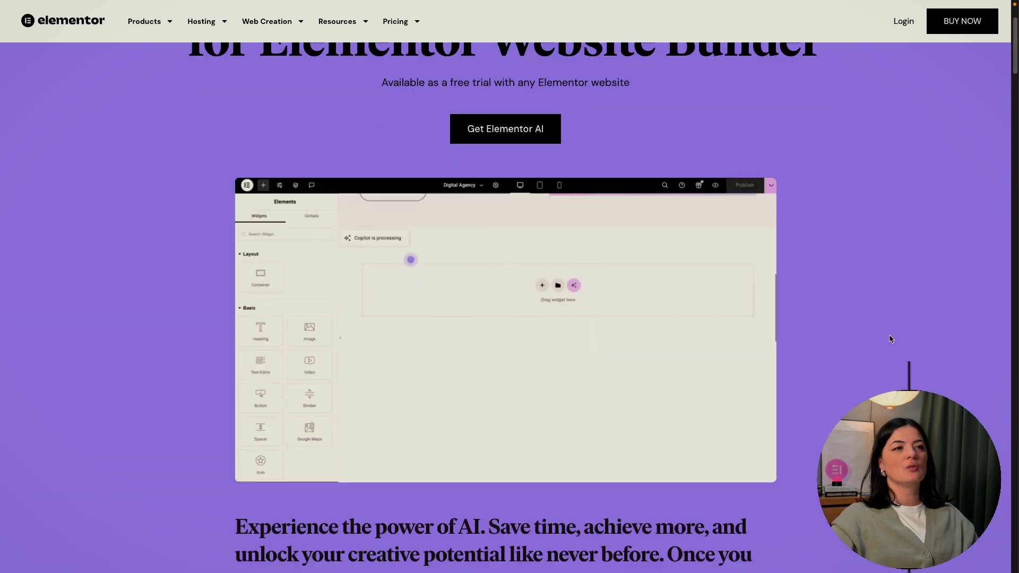
{"action": "scroll", "coordinate": [890, 338], "scroll_direction": "down", "scroll_amount": 8}
{"action": "scroll", "coordinate": [890, 338], "scroll_direction": "down", "scroll_amount": 9}
{"action": "scroll", "coordinate": [889, 339], "scroll_direction": "up", "scroll_amount": 13}
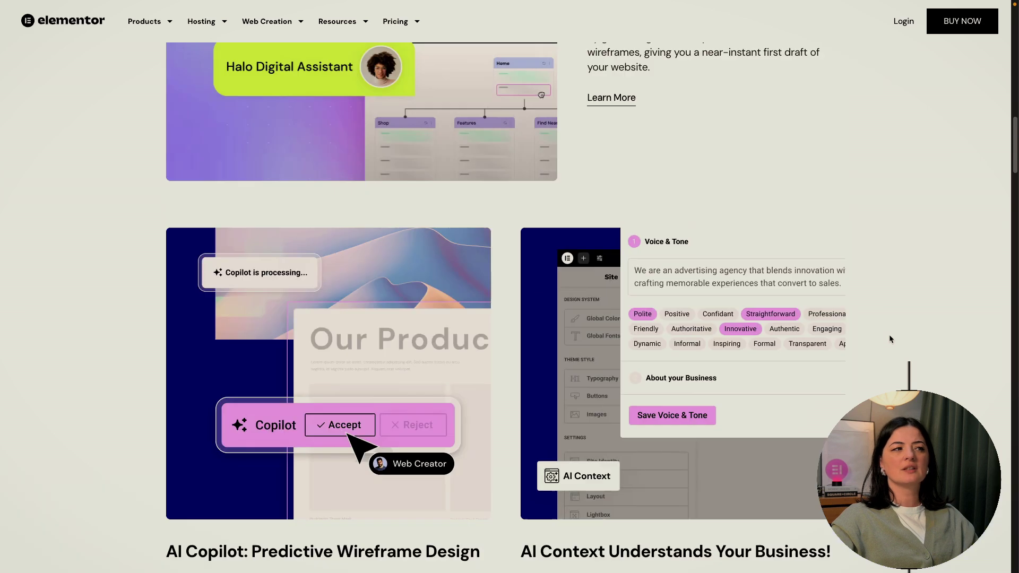
{"action": "scroll", "coordinate": [889, 336], "scroll_direction": "up", "scroll_amount": 8}
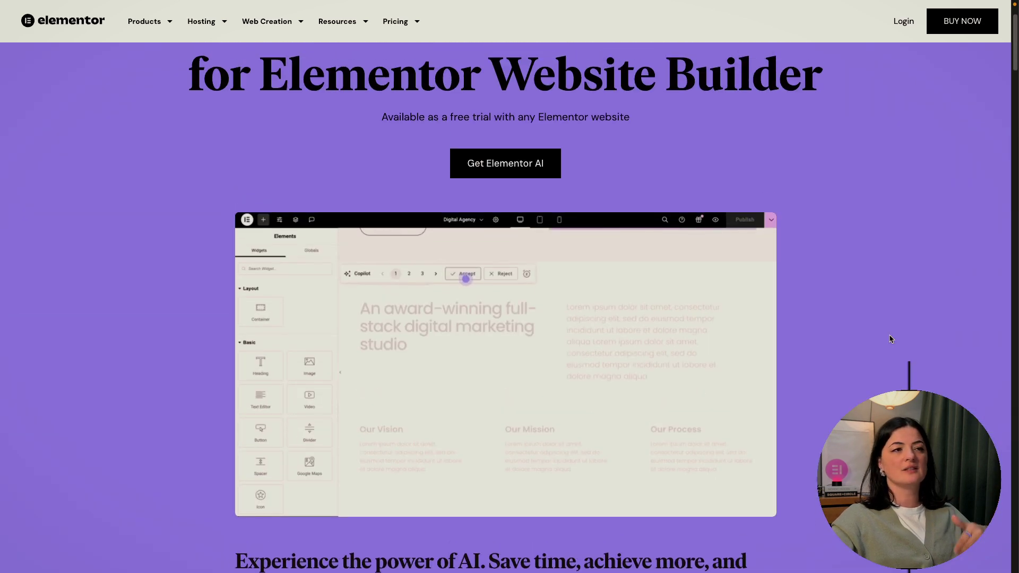
{"action": "scroll", "coordinate": [889, 339], "scroll_direction": "up", "scroll_amount": 2}
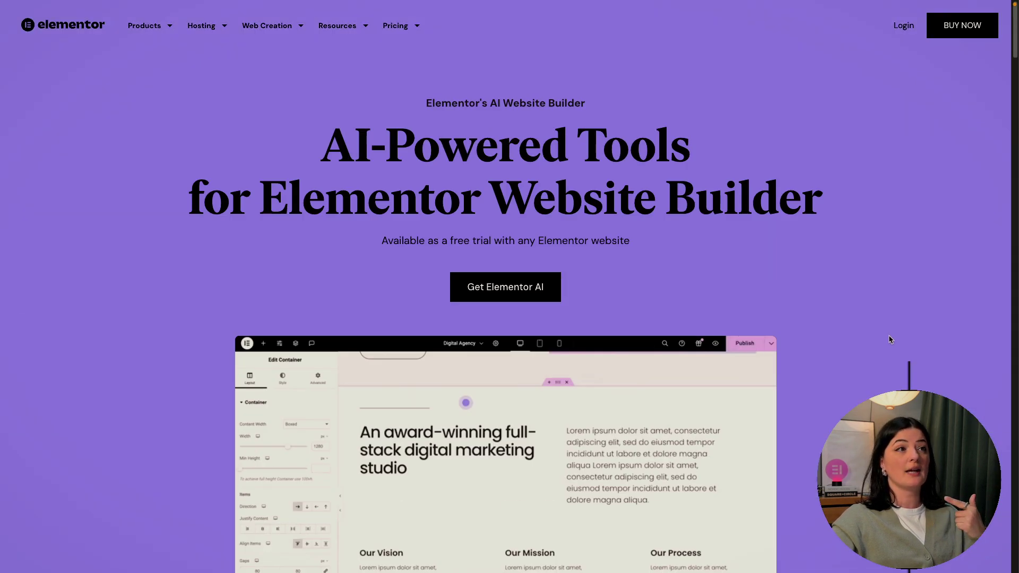
Examine the Elementor AI subscription plans and what each one includes.
{"action": "scroll", "coordinate": [890, 339], "scroll_direction": "down", "scroll_amount": 20}
{"action": "scroll", "coordinate": [890, 340], "scroll_direction": "down", "scroll_amount": 18}
{"action": "scroll", "coordinate": [890, 340], "scroll_direction": "up", "scroll_amount": 12}
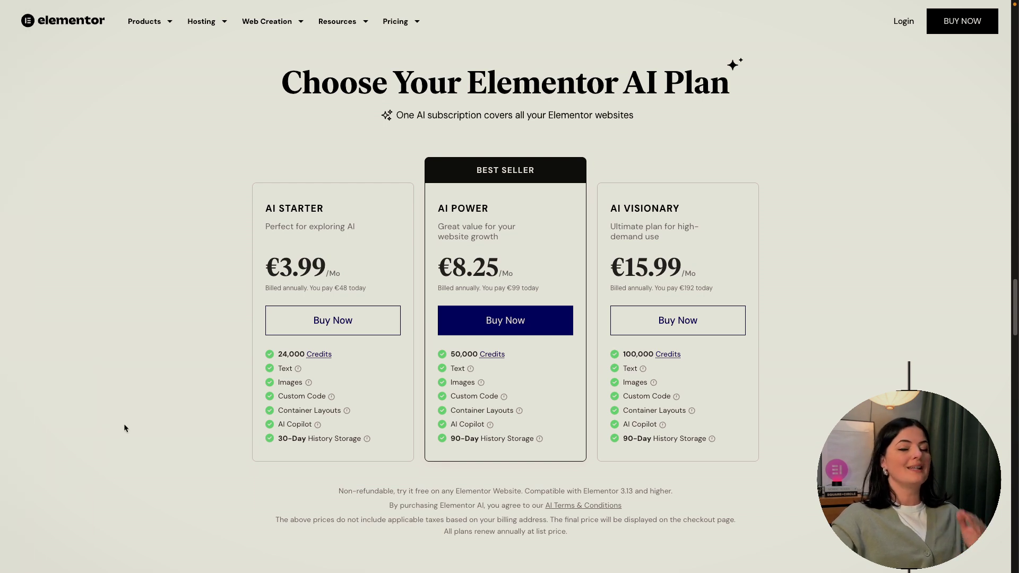
Switch to the Elementor editor and generate a new container with Copilot on the empty page.
{"action": "mouse_move", "coordinate": [1, 411]}
{"action": "left_click", "coordinate": [39, 398]}
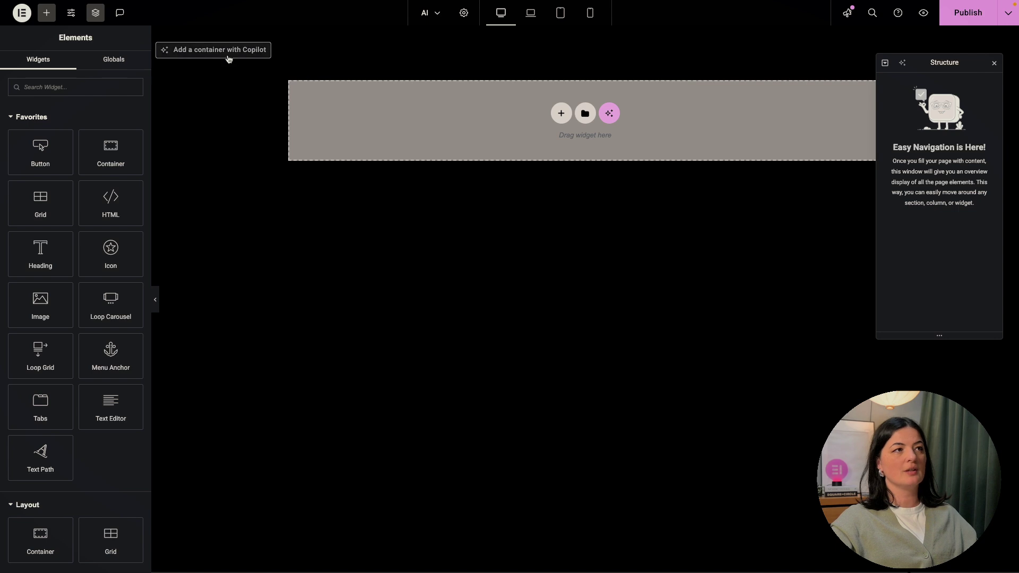
{"action": "left_click", "coordinate": [228, 53]}
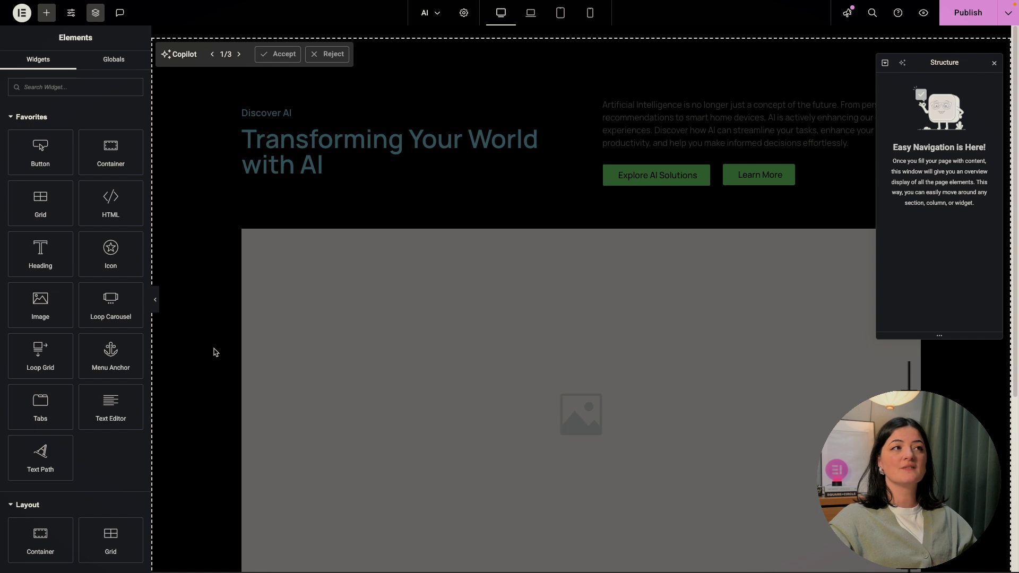
Compare Copilot's three container suggestions and accept the first one, with the heading "Transforming Your World with AI".
{"action": "left_click", "coordinate": [240, 55]}
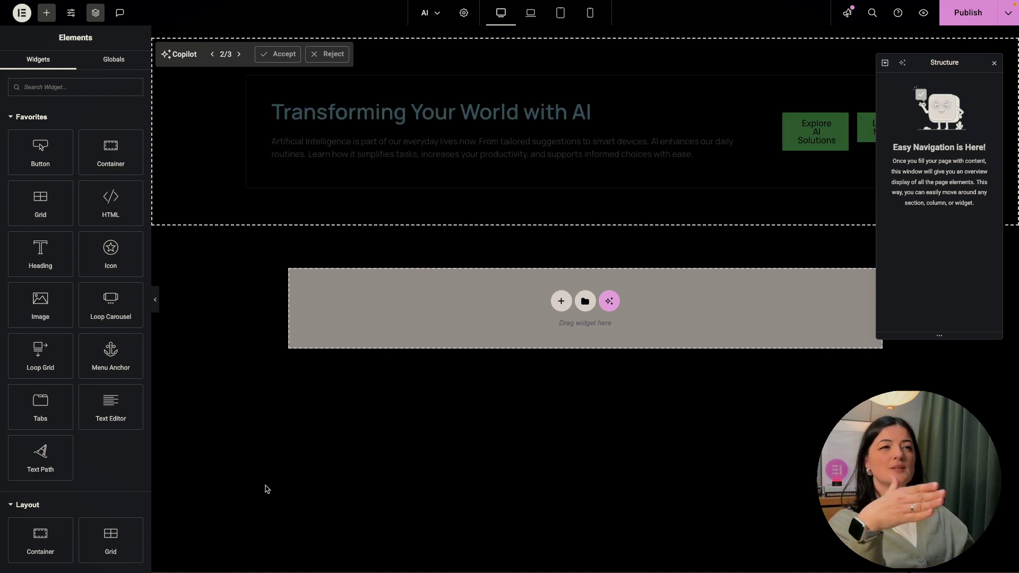
{"action": "left_click", "coordinate": [238, 54]}
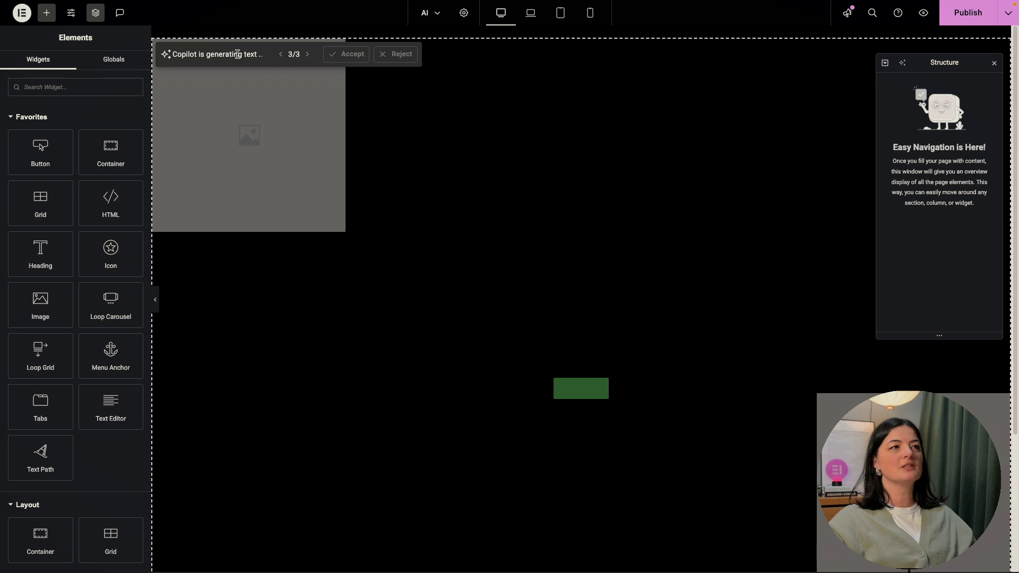
{"action": "left_click", "coordinate": [282, 58]}
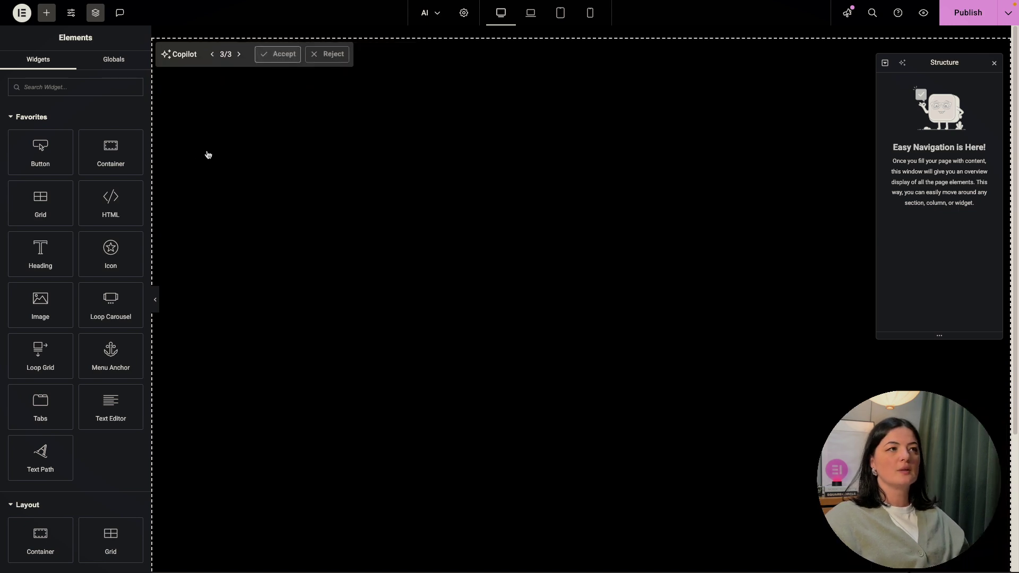
{"action": "scroll", "coordinate": [212, 161], "scroll_direction": "down", "scroll_amount": 3}
{"action": "scroll", "coordinate": [260, 317], "scroll_direction": "up", "scroll_amount": 4}
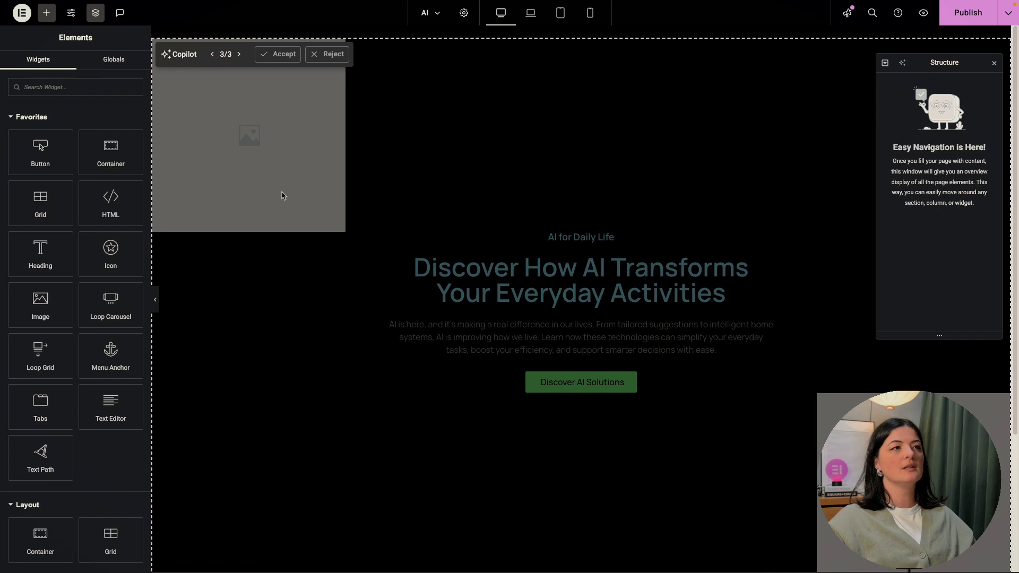
{"action": "left_click", "coordinate": [212, 54]}
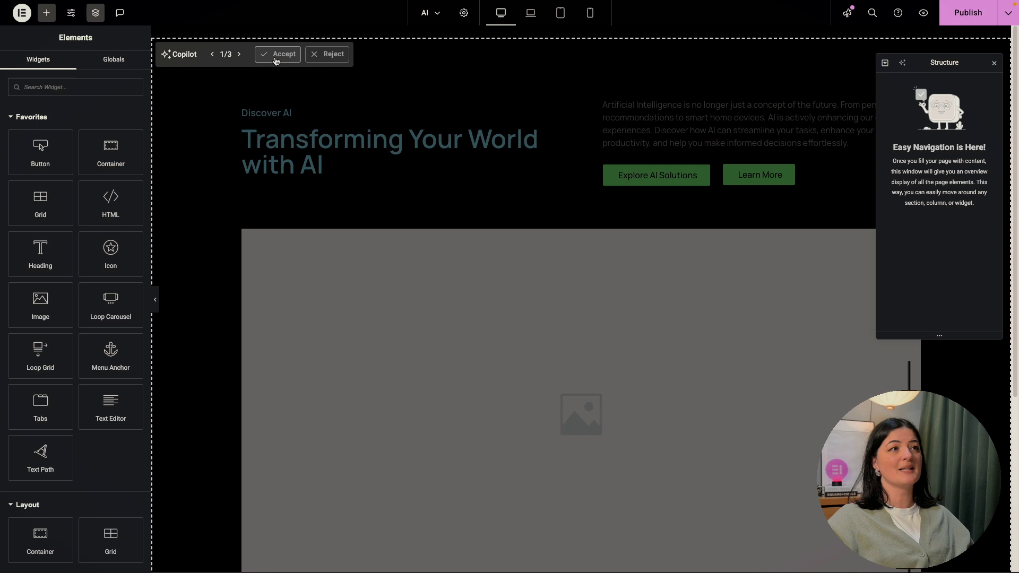
{"action": "left_click", "coordinate": [277, 54]}
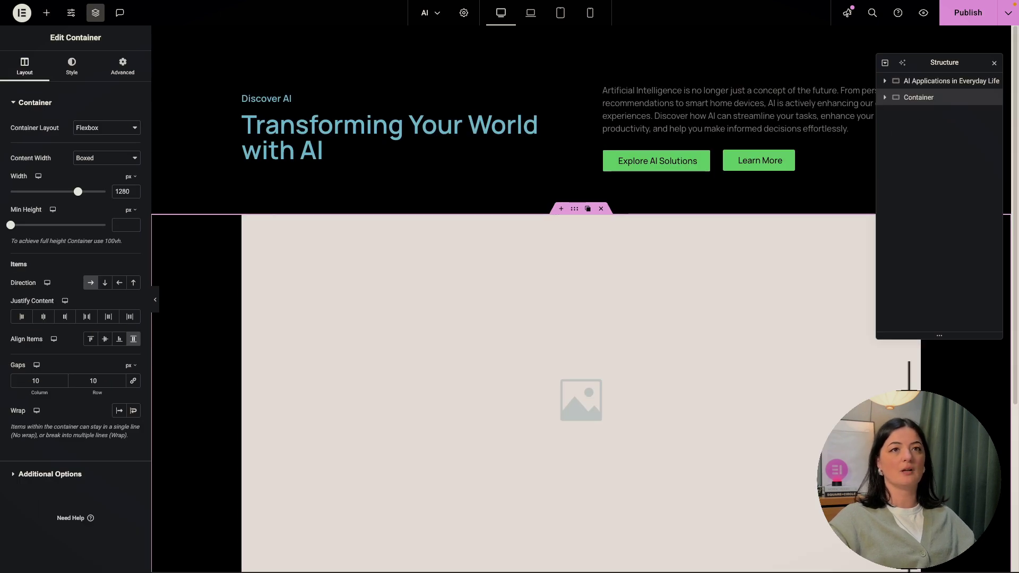
Expand the "AI Applications in Everyday Life" container in the page structure and inspect its nested heading, text and button containers.
{"action": "left_click", "coordinate": [913, 82]}
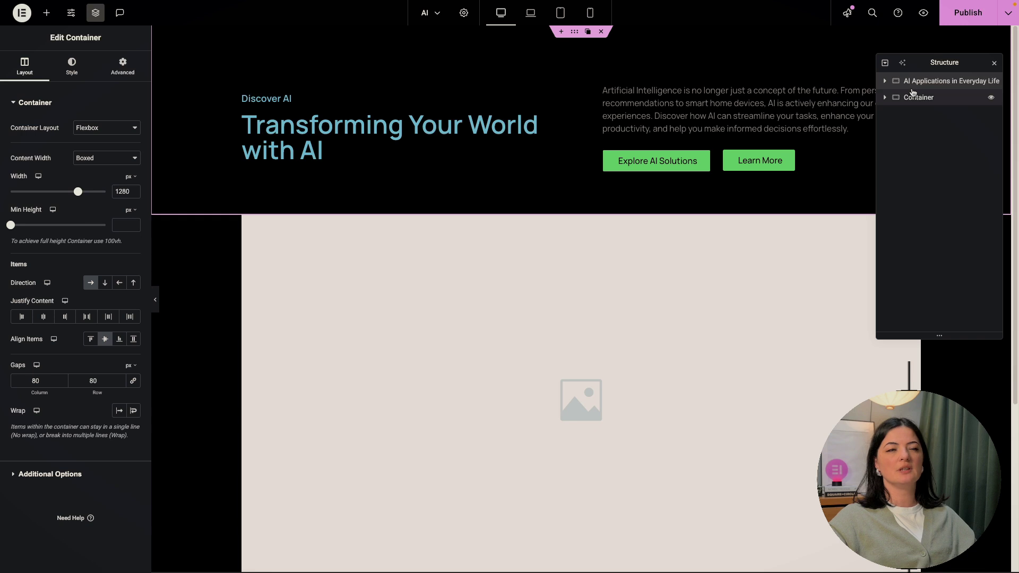
{"action": "left_click", "coordinate": [885, 81]}
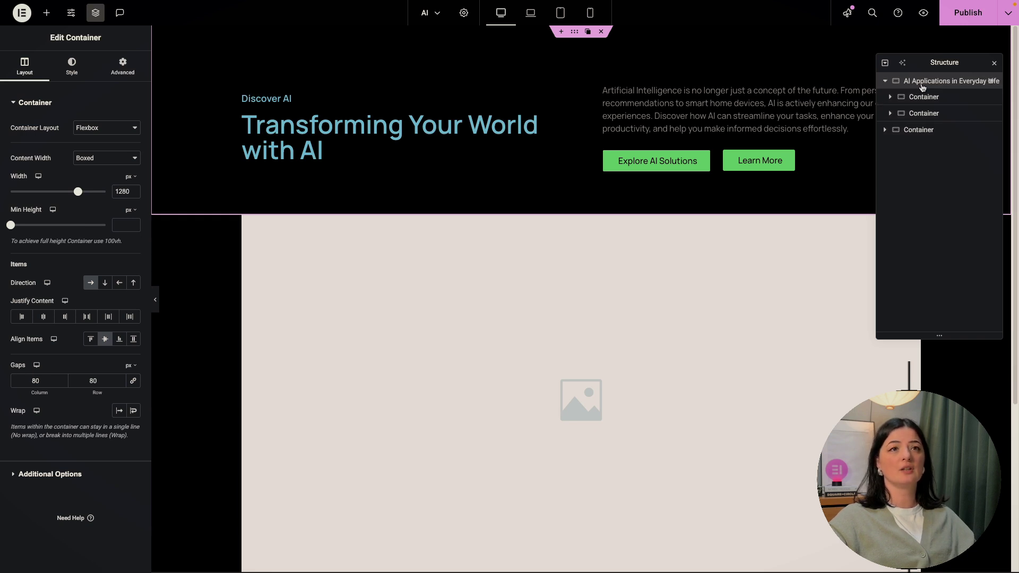
{"action": "left_click", "coordinate": [891, 98]}
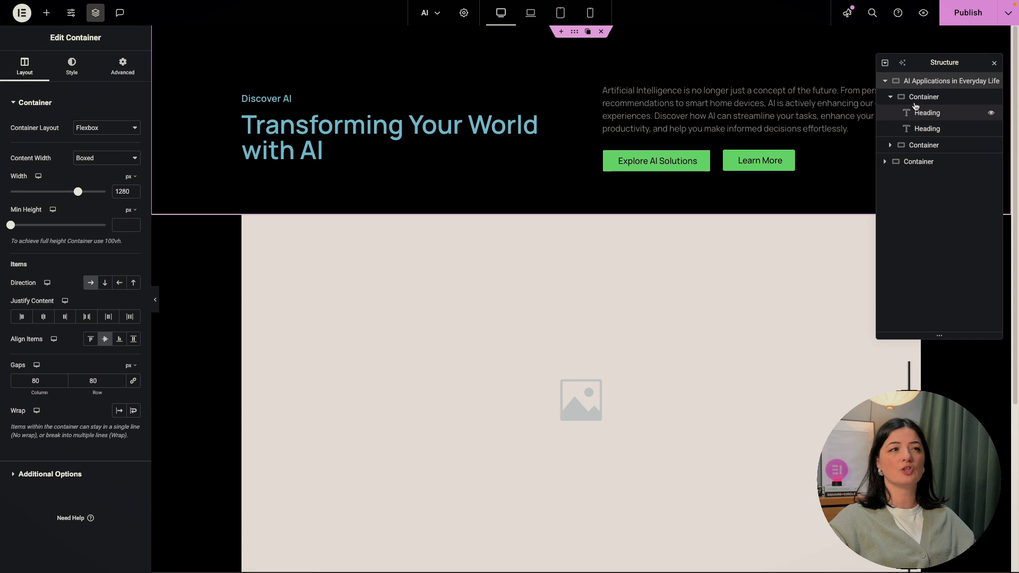
{"action": "left_click", "coordinate": [917, 99]}
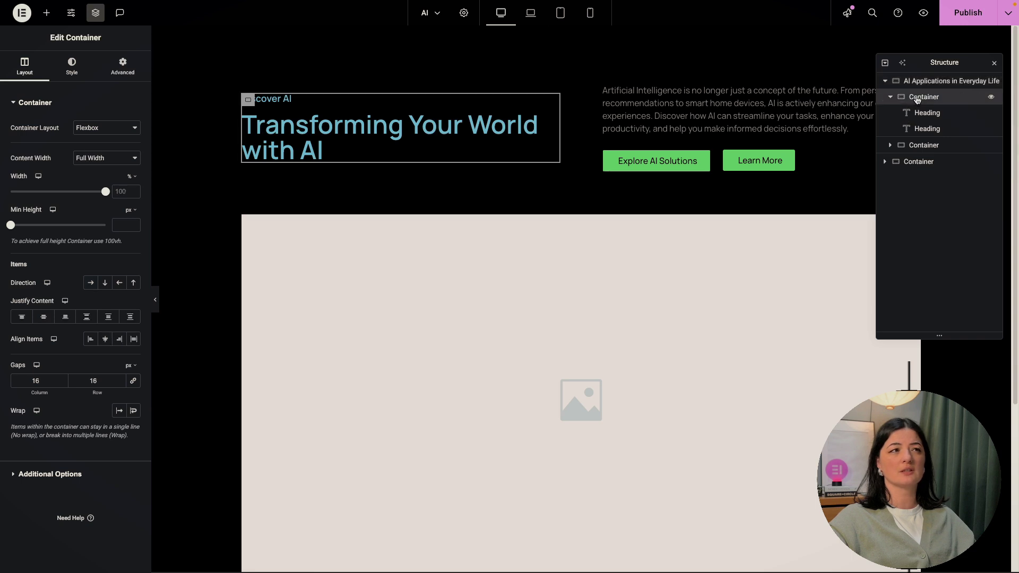
{"action": "left_click", "coordinate": [916, 150]}
{"action": "left_click", "coordinate": [912, 148]}
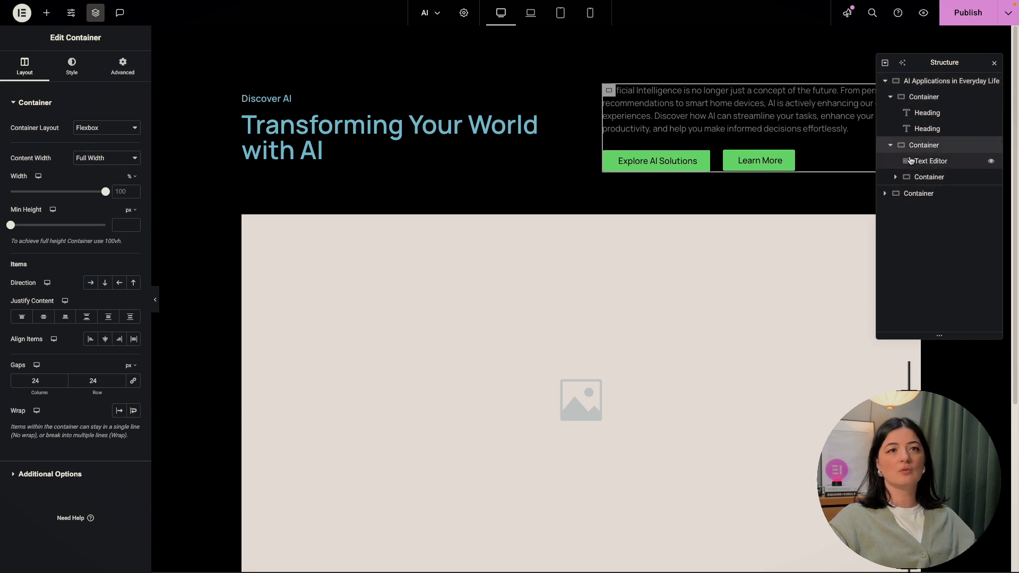
{"action": "left_click", "coordinate": [904, 178]}
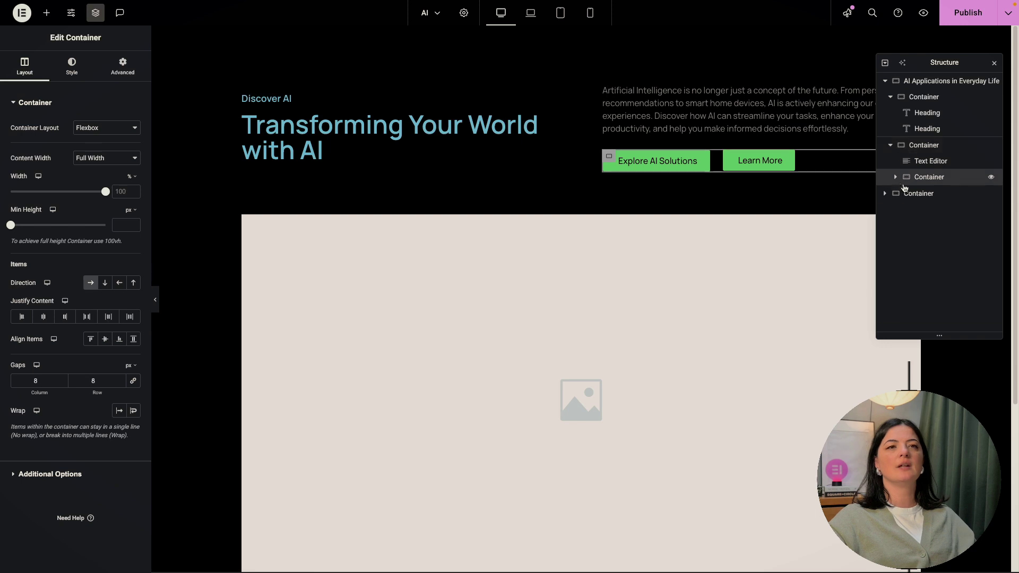
Trace the nesting from the "AI Applications in Everyday Life" parent container through its two columns to the button container.
{"action": "left_click", "coordinate": [921, 83]}
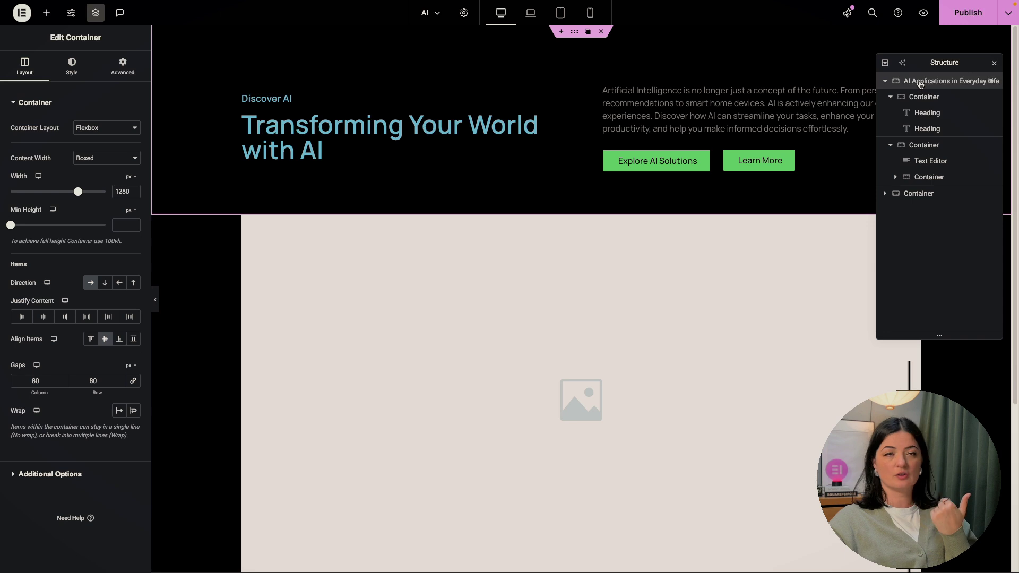
{"action": "left_click", "coordinate": [920, 99]}
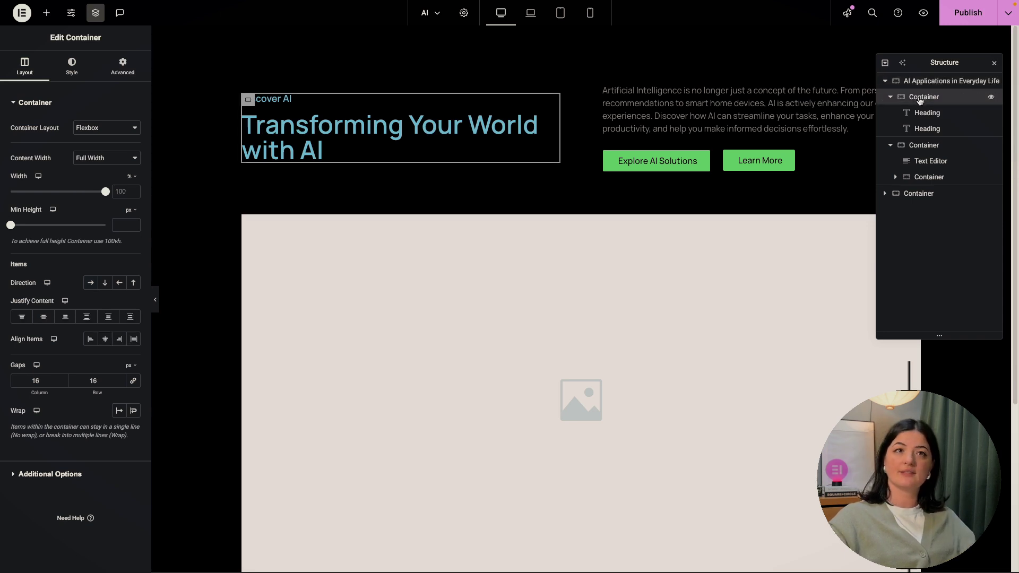
{"action": "left_click", "coordinate": [919, 147]}
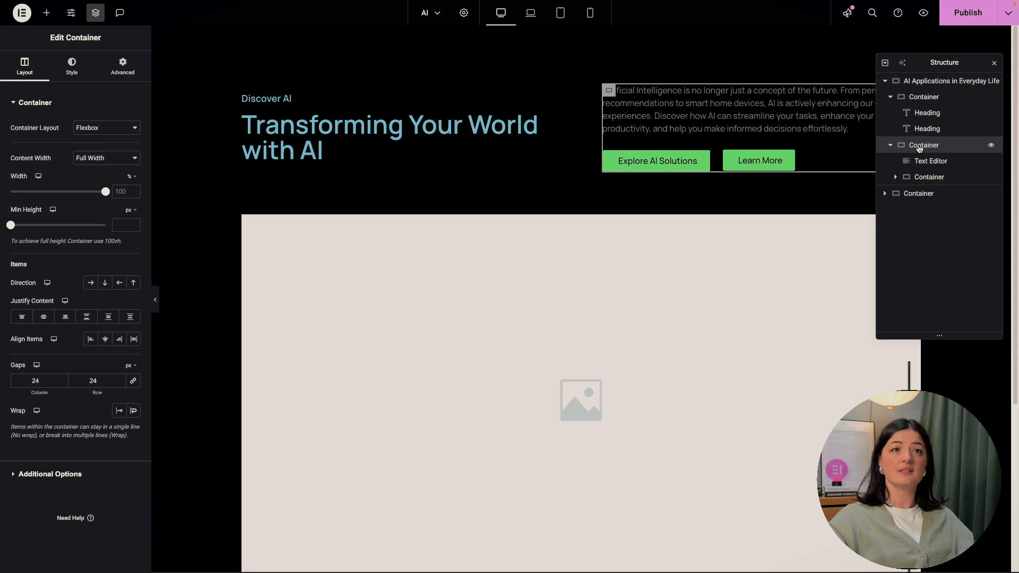
{"action": "left_click", "coordinate": [909, 180]}
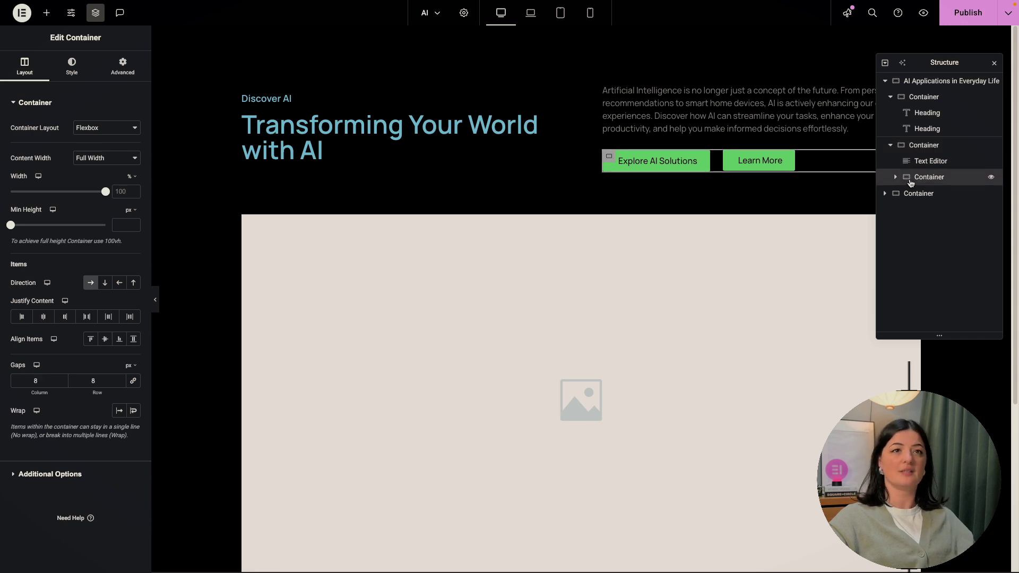
{"action": "left_click", "coordinate": [914, 85]}
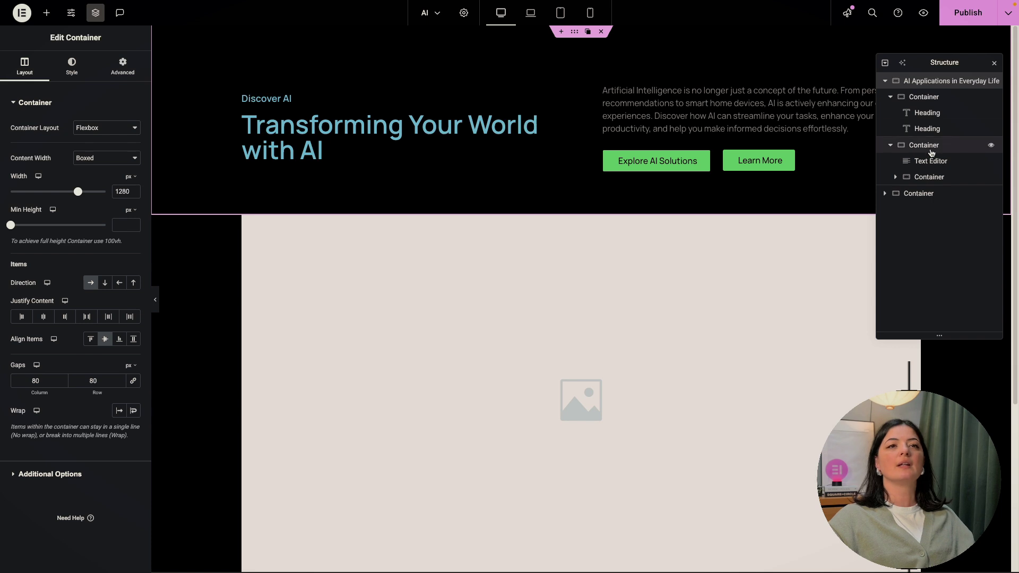
Expand the second top-level container and its inner container down to the image widget to inspect their nesting.
{"action": "left_click", "coordinate": [926, 195]}
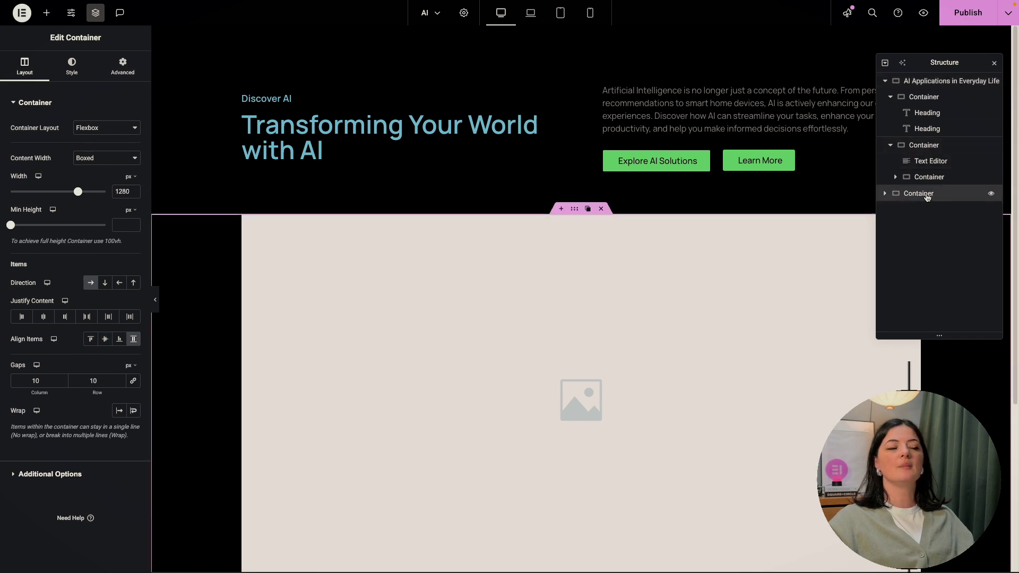
{"action": "left_click", "coordinate": [884, 193]}
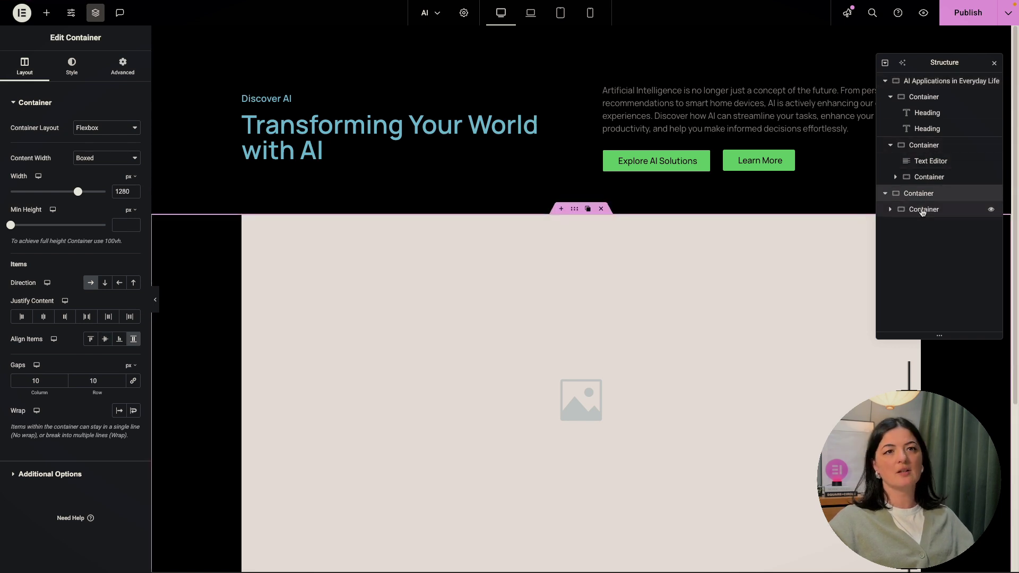
{"action": "scroll", "coordinate": [650, 418], "scroll_direction": "down", "scroll_amount": 4}
{"action": "scroll", "coordinate": [653, 417], "scroll_direction": "up", "scroll_amount": 1}
{"action": "left_click", "coordinate": [889, 209]}
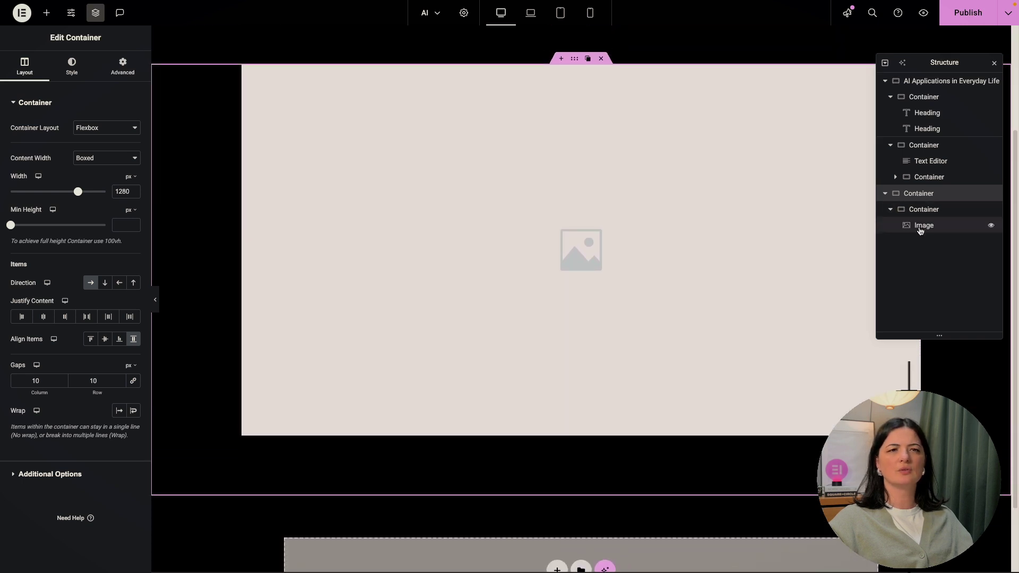
{"action": "left_click", "coordinate": [924, 209]}
{"action": "left_click", "coordinate": [920, 195]}
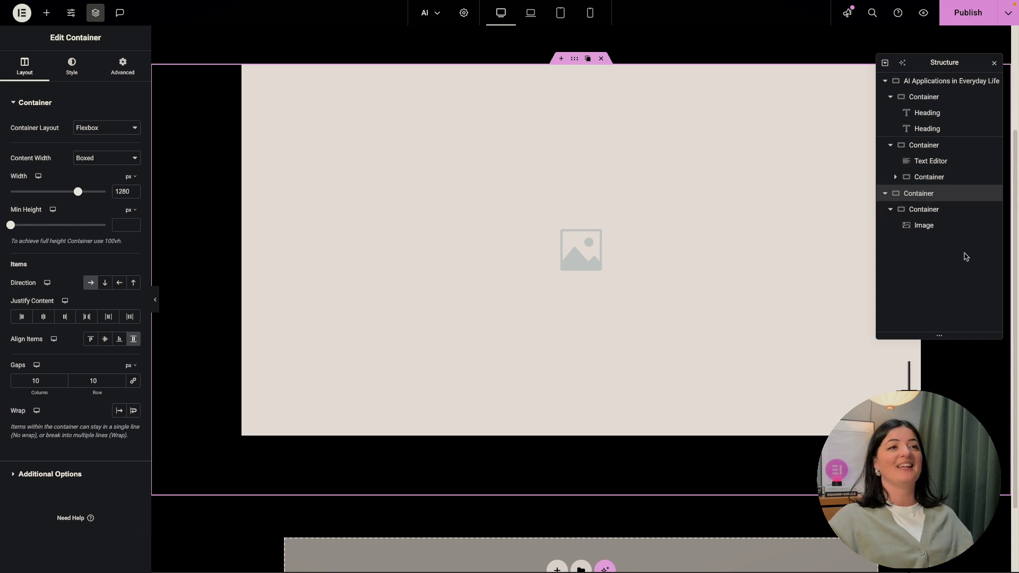
Replace the image placeholder below the hero text with 1_Home_Interior_Design-OurDesigners_3-17012022.jpg from the Media Library.
{"action": "scroll", "coordinate": [675, 245], "scroll_direction": "up", "scroll_amount": 3}
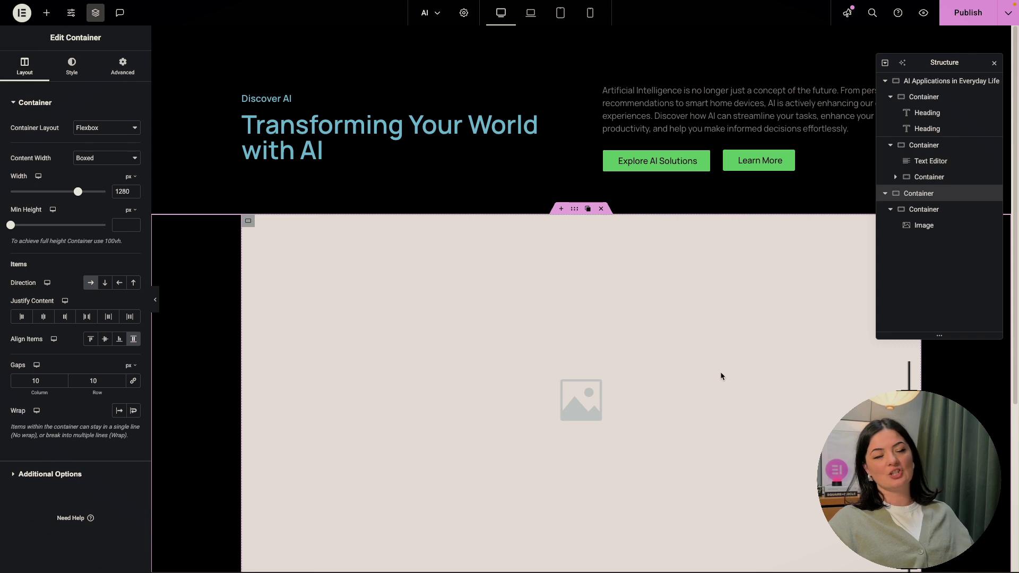
{"action": "left_click", "coordinate": [393, 276]}
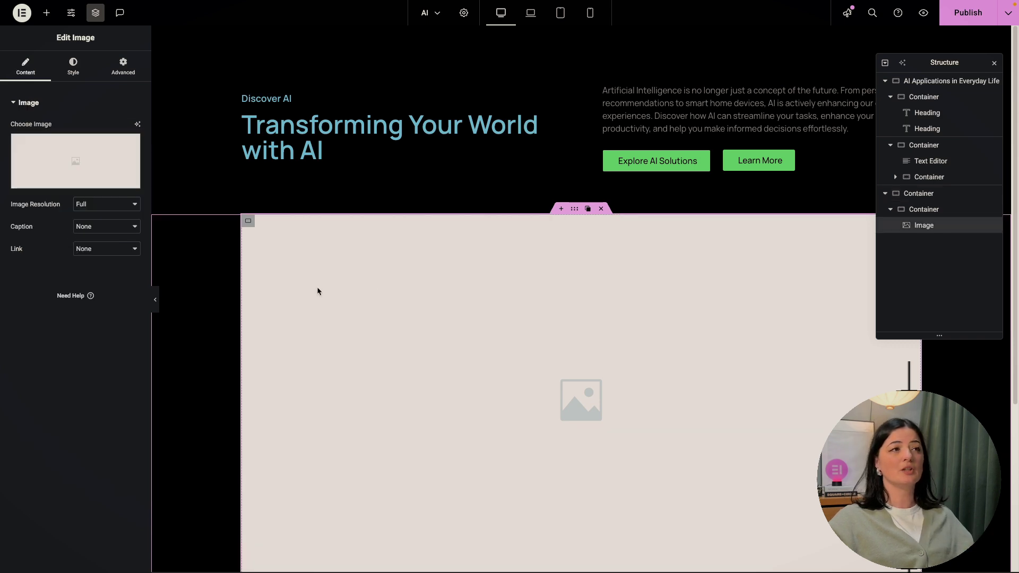
{"action": "left_click", "coordinate": [84, 161]}
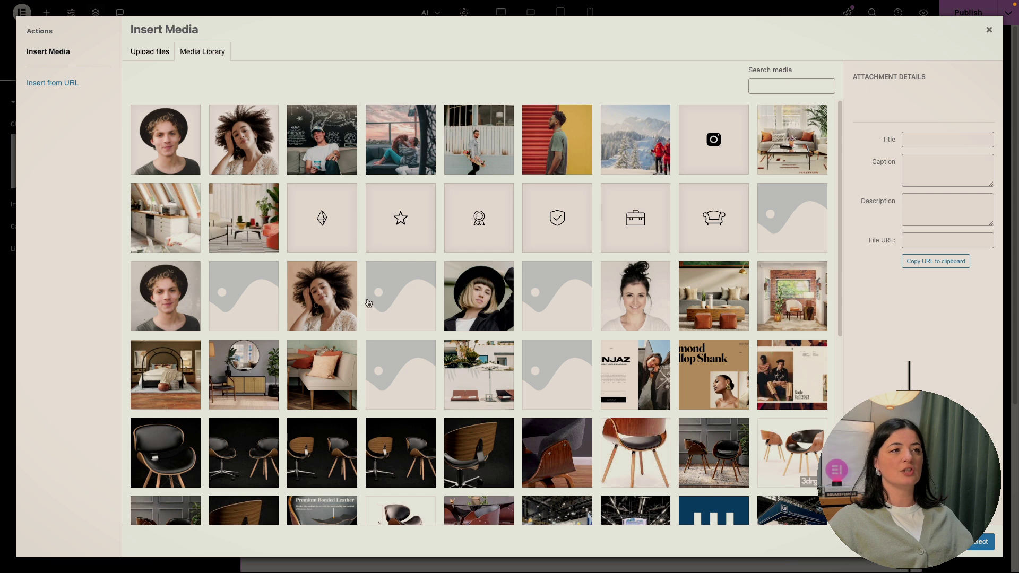
{"action": "left_click", "coordinate": [338, 299]}
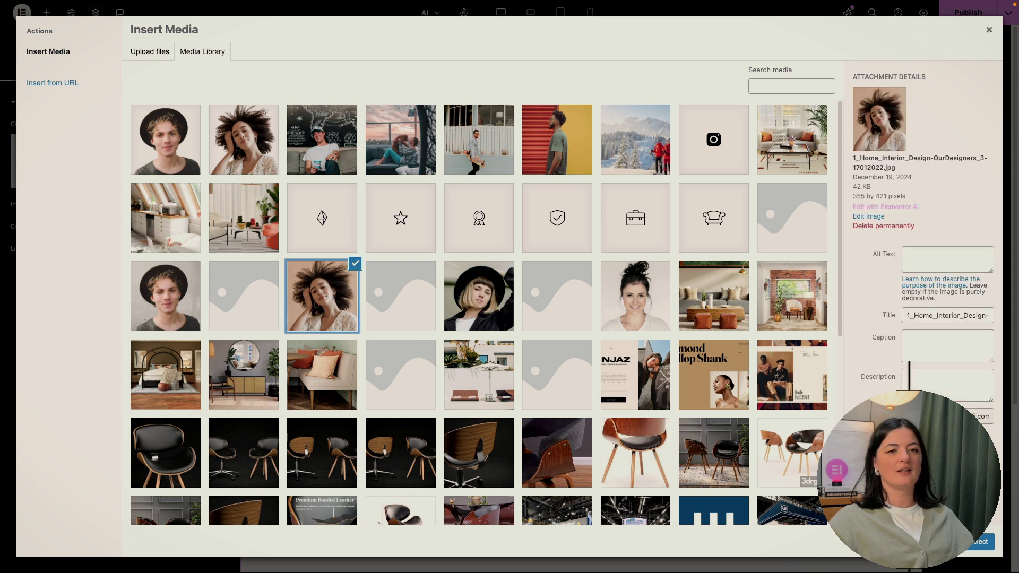
{"action": "left_click", "coordinate": [976, 542]}
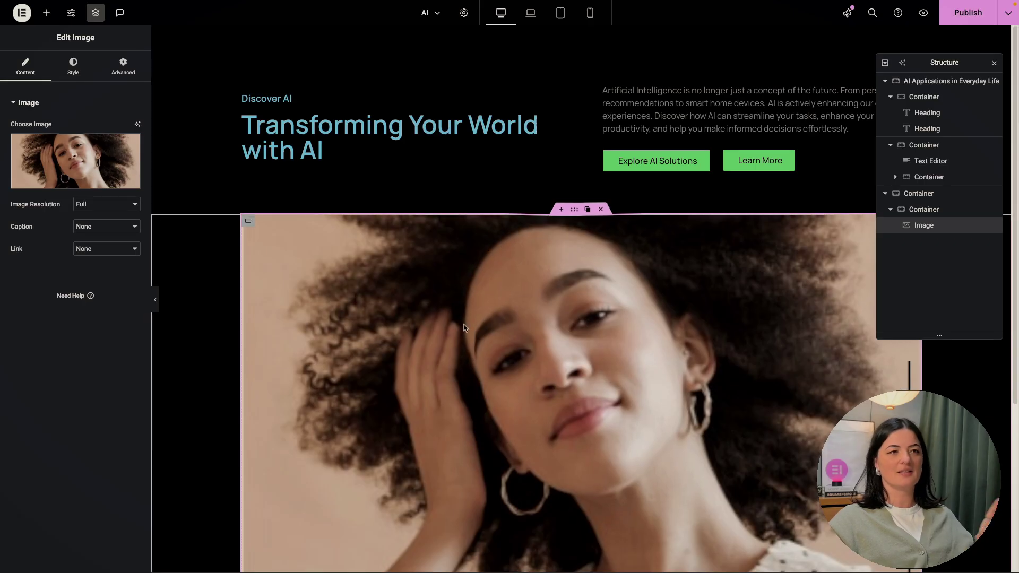
{"action": "scroll", "coordinate": [364, 400], "scroll_direction": "down", "scroll_amount": 3}
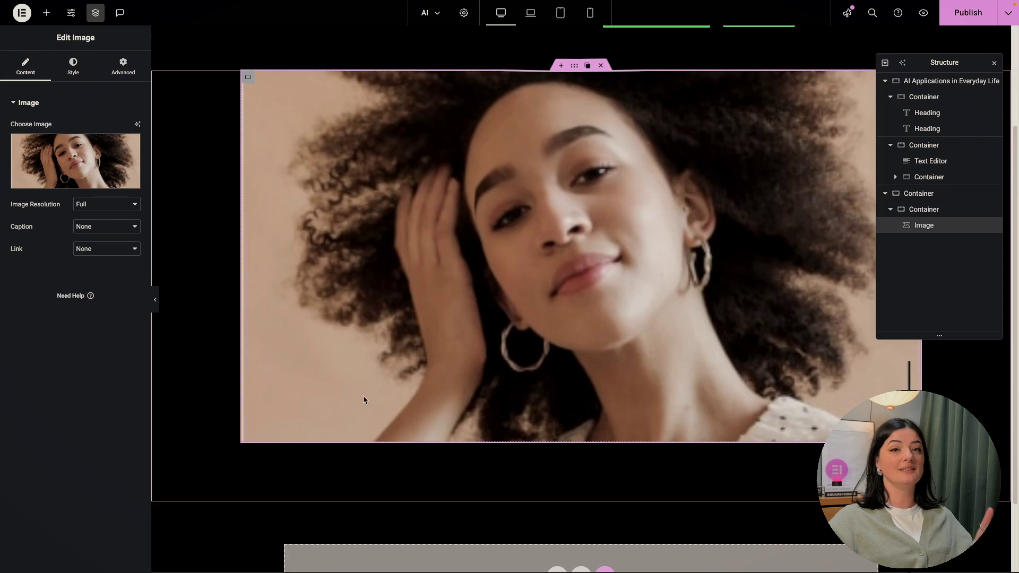
Set the image's width to 71% and its max width to 70%.
{"action": "left_click", "coordinate": [73, 66]}
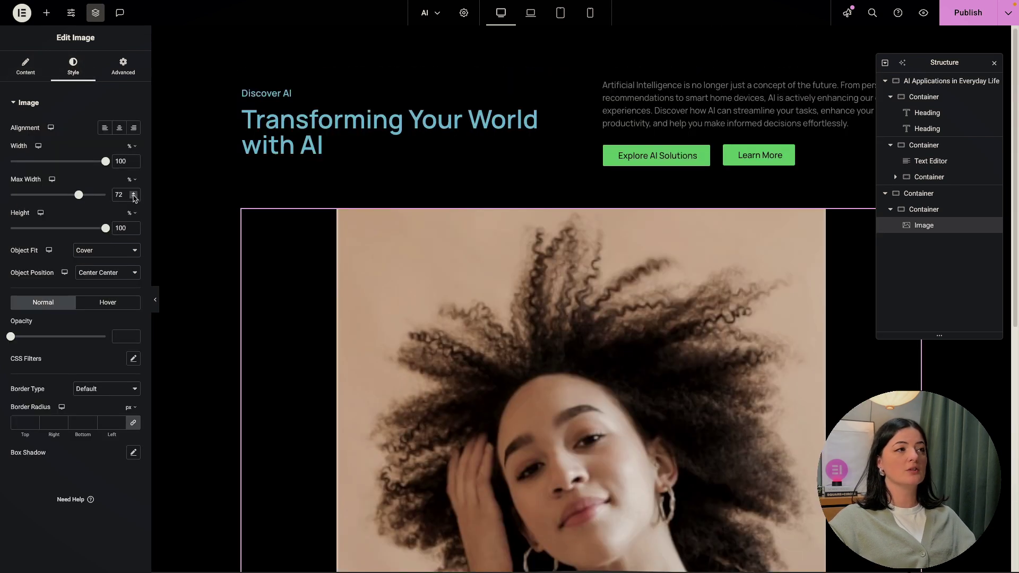
{"action": "left_click_drag", "start_coordinate": [106, 161], "coordinate": [78, 161]}
{"action": "scroll", "coordinate": [552, 302], "scroll_direction": "down", "scroll_amount": 3}
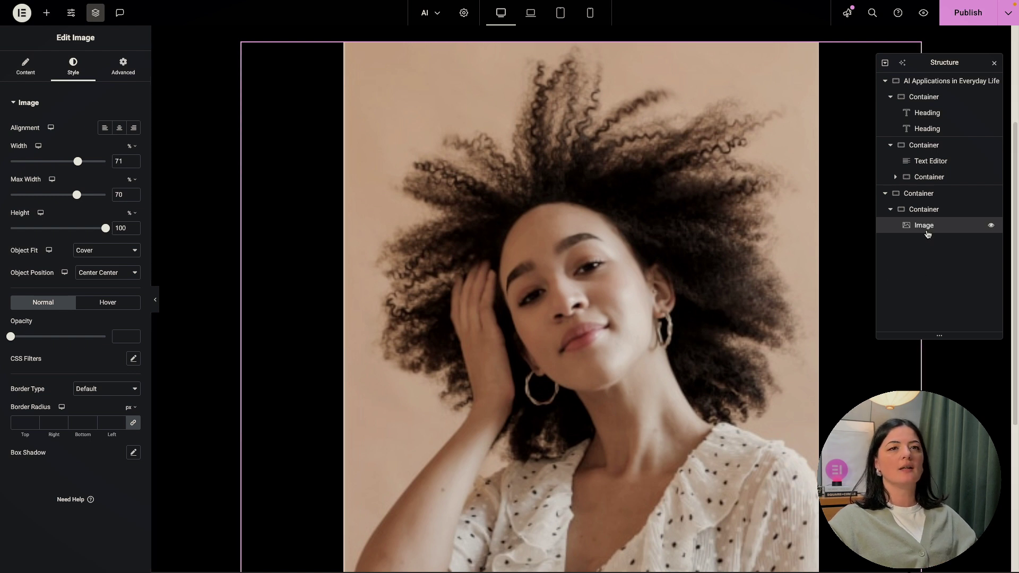
Open the portrait image for AI editing and choose Expand Image.
{"action": "left_click", "coordinate": [26, 70]}
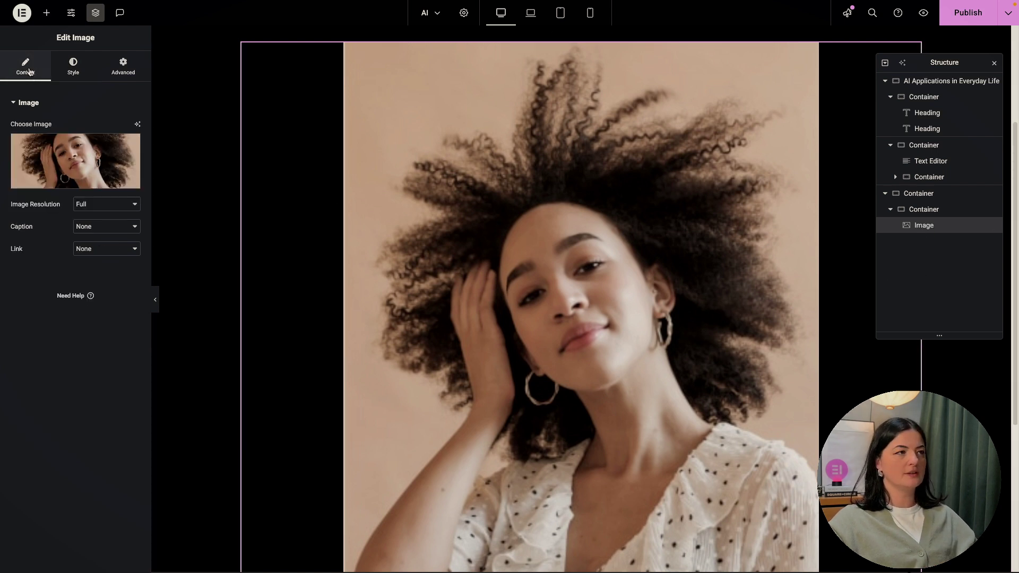
{"action": "left_click", "coordinate": [138, 125]}
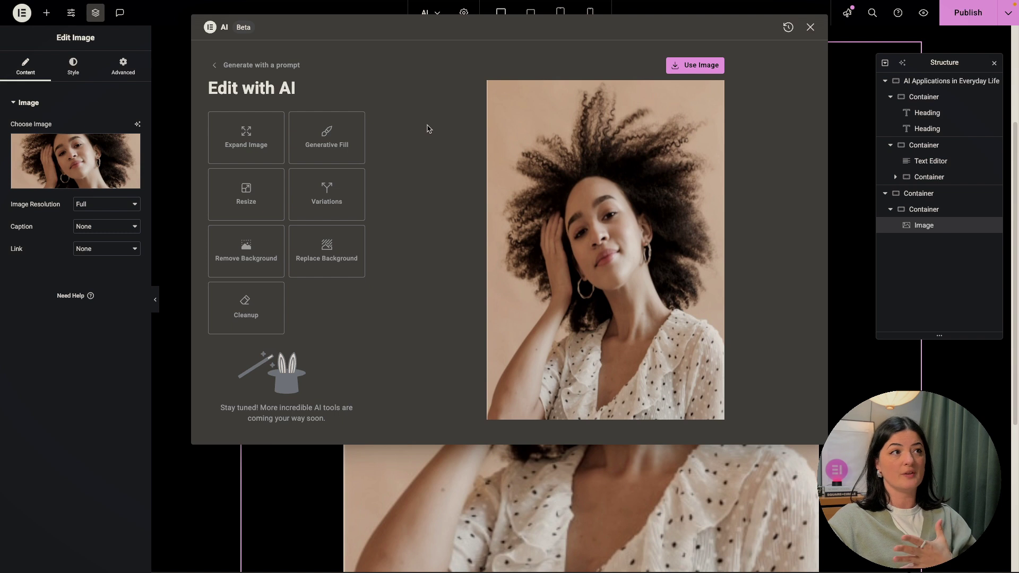
{"action": "left_click", "coordinate": [254, 156]}
{"action": "left_click", "coordinate": [255, 158]}
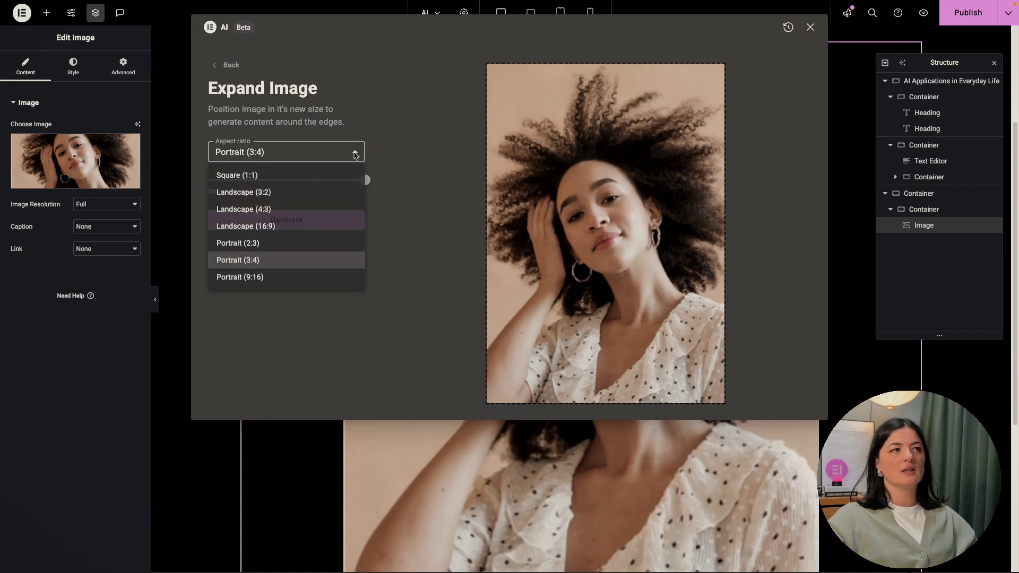
Preview the image expansion in the Landscape (3:2), Landscape (16:9) and Landscape (4:3) aspect ratios.
{"action": "left_click", "coordinate": [268, 193]}
{"action": "left_click", "coordinate": [351, 154]}
{"action": "left_click", "coordinate": [246, 226]}
{"action": "left_click", "coordinate": [262, 154]}
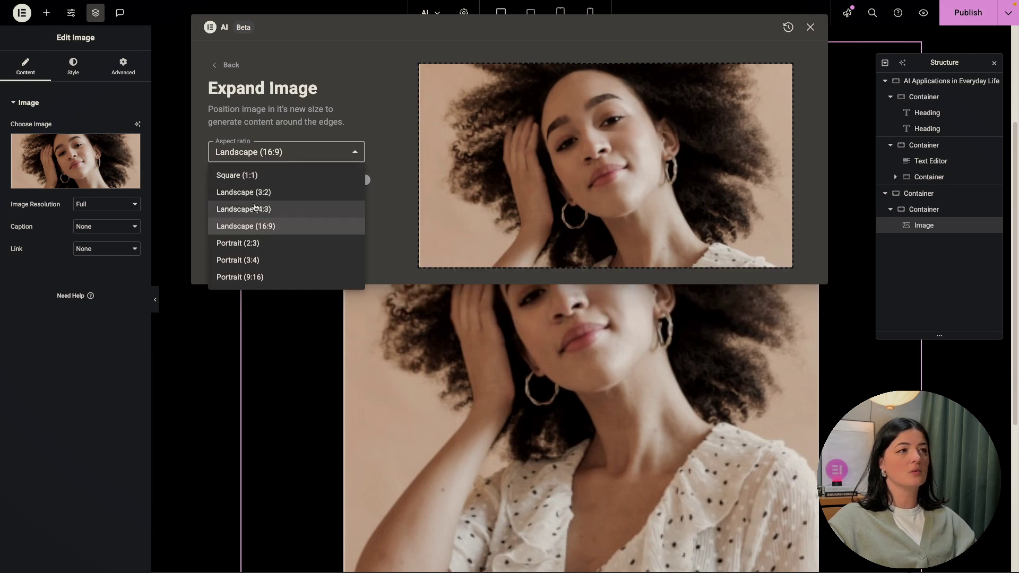
{"action": "left_click", "coordinate": [255, 209]}
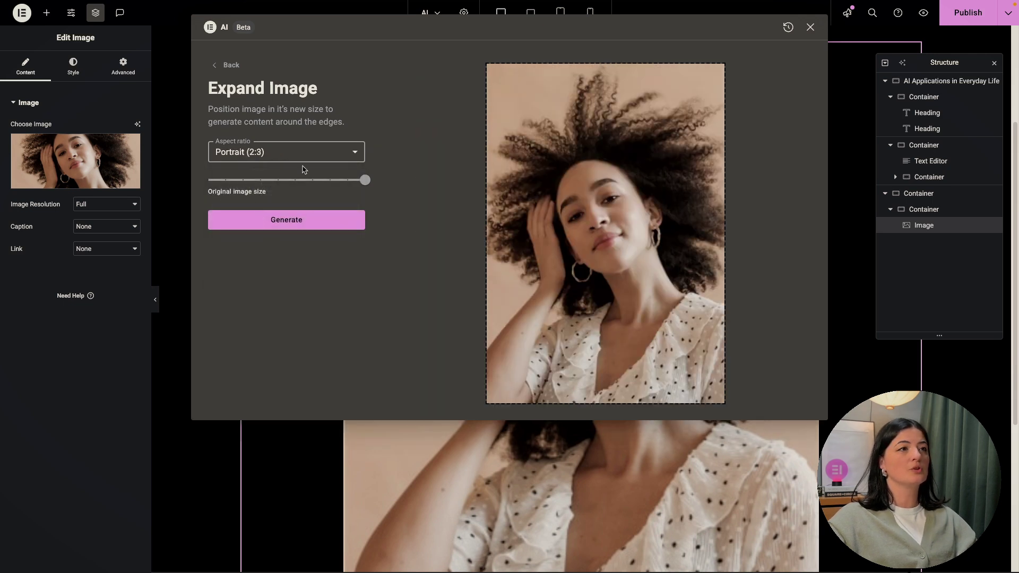
Generate an expanded version of the image at Portrait (2:3) and return to the AI editing options without using it.
{"action": "left_click", "coordinate": [300, 158]}
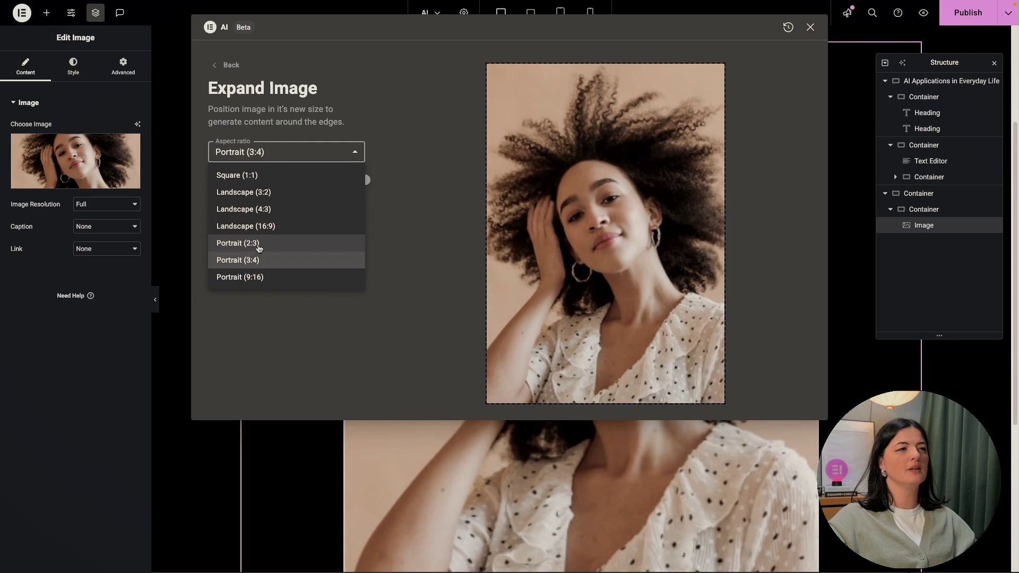
{"action": "left_click", "coordinate": [257, 243]}
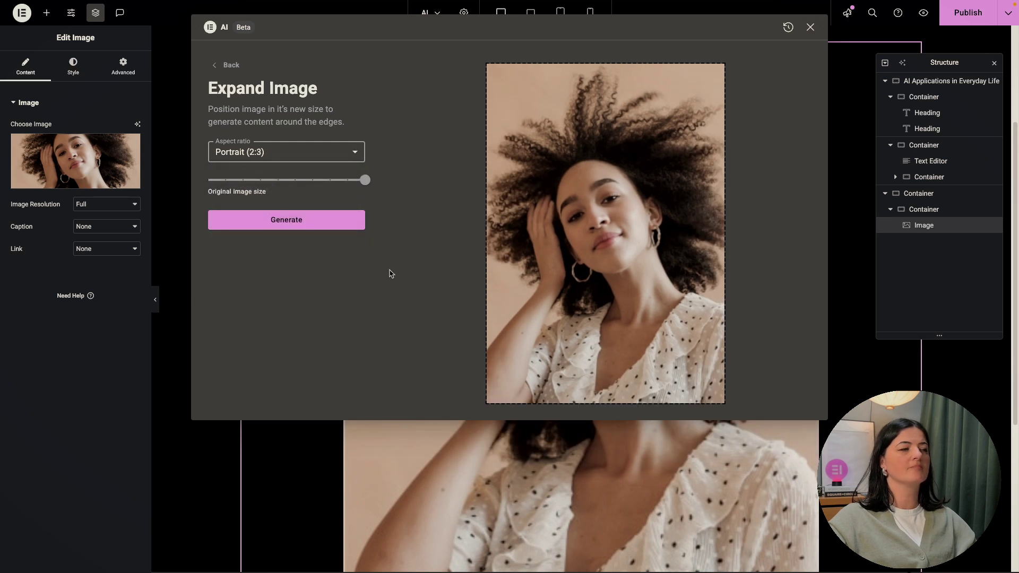
{"action": "left_click", "coordinate": [327, 226]}
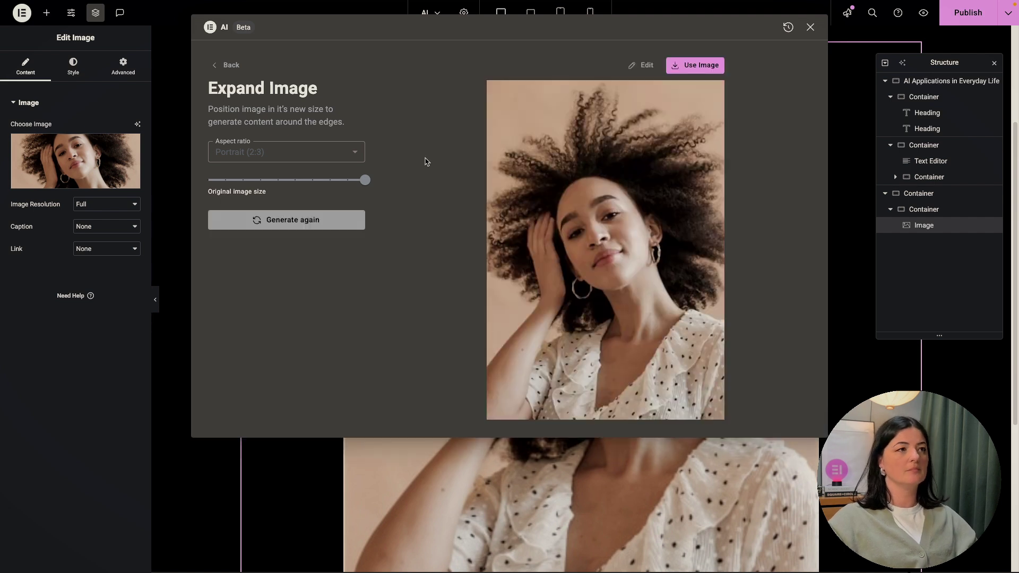
{"action": "left_click", "coordinate": [217, 65]}
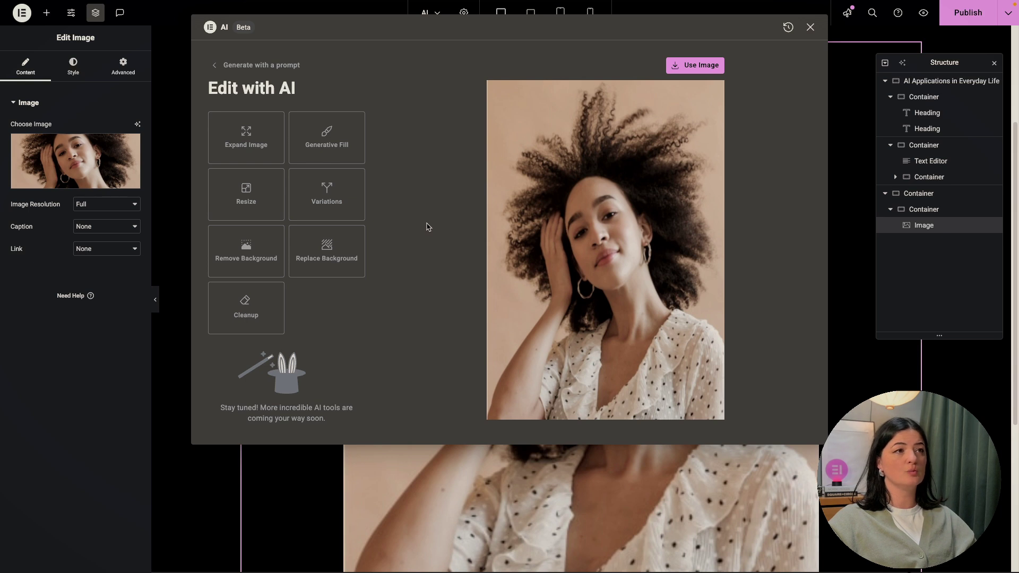
Remove the portrait's background with AI and use the transparent version in the image widget.
{"action": "left_click", "coordinate": [253, 267]}
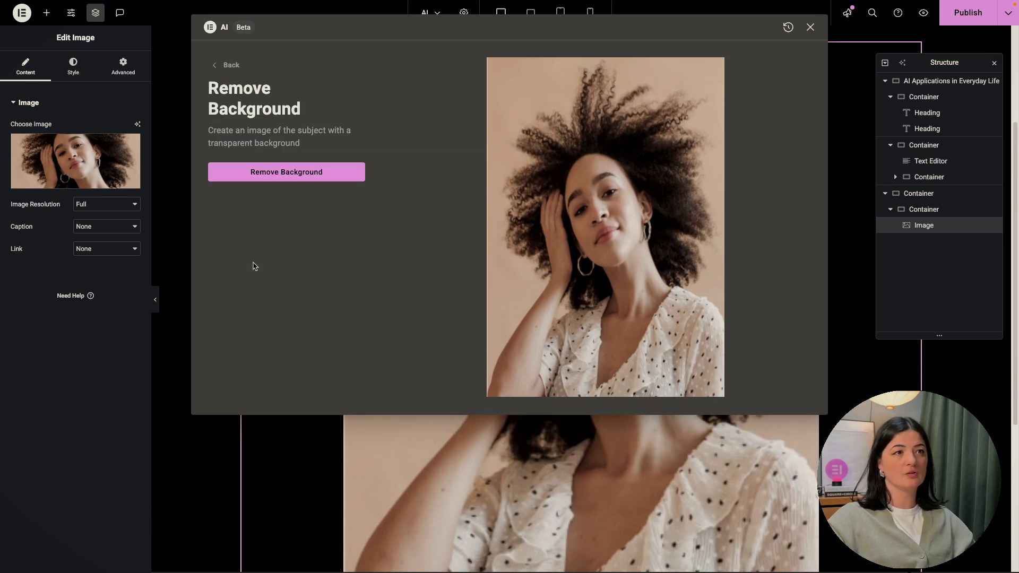
{"action": "left_click", "coordinate": [295, 171]}
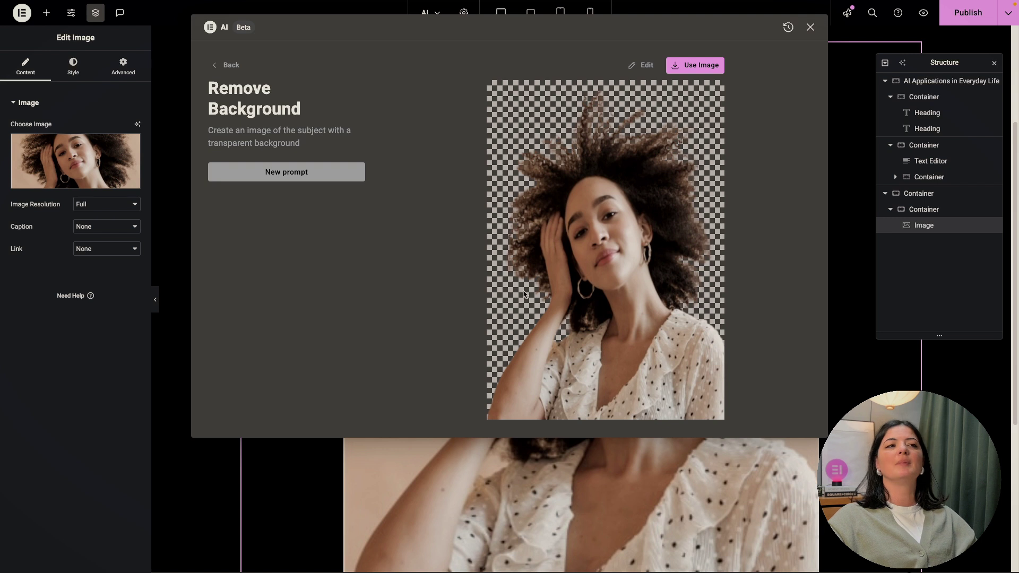
{"action": "left_click", "coordinate": [688, 70]}
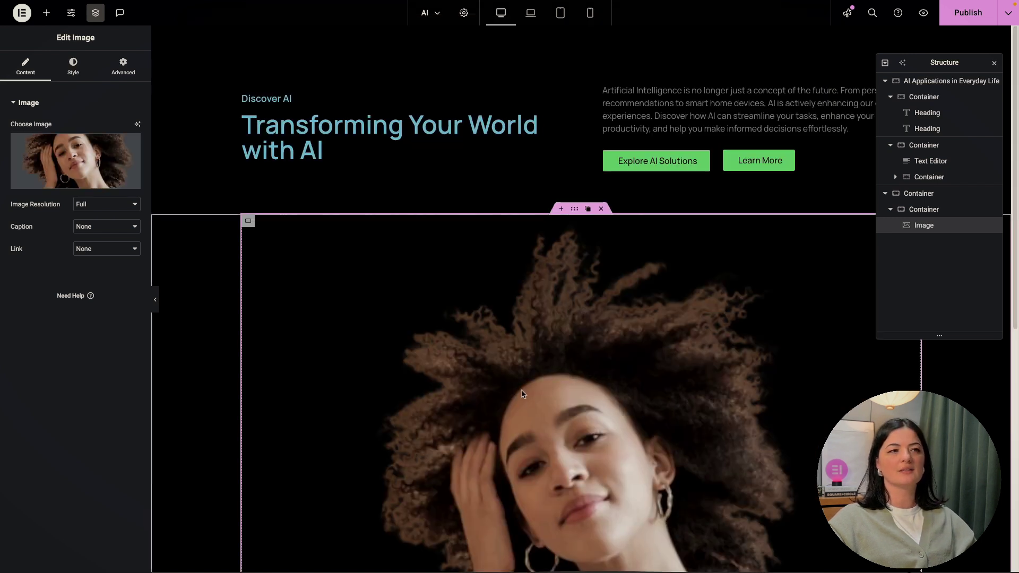
Give the image widget a classic background in the global color green light.
{"action": "scroll", "coordinate": [761, 378], "scroll_direction": "down", "scroll_amount": 3}
{"action": "left_click", "coordinate": [248, 82]}
{"action": "left_click", "coordinate": [288, 99]}
{"action": "left_click", "coordinate": [113, 69]}
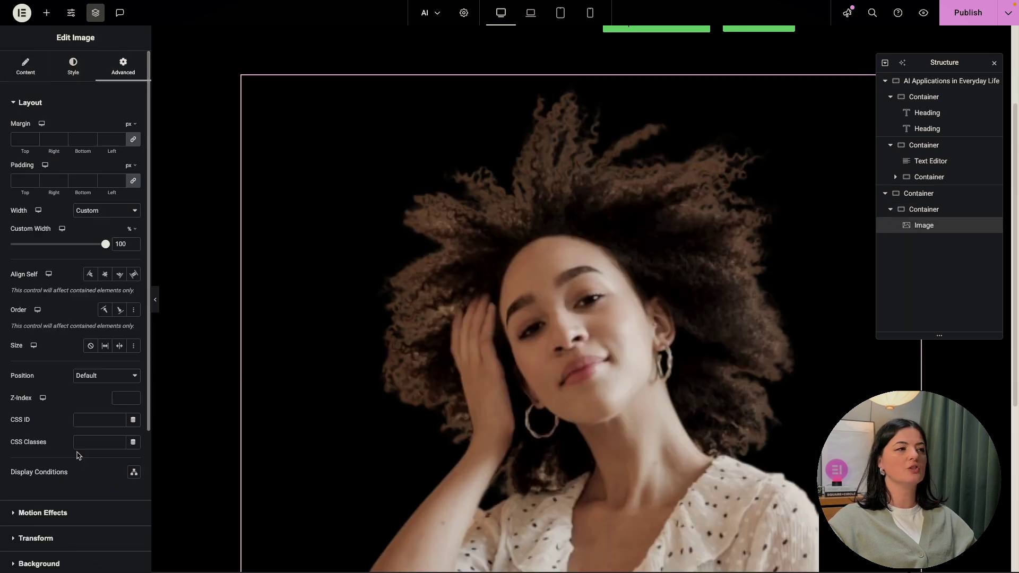
{"action": "scroll", "coordinate": [53, 447], "scroll_direction": "down", "scroll_amount": 5}
{"action": "left_click", "coordinate": [46, 370]}
{"action": "left_click", "coordinate": [119, 226]}
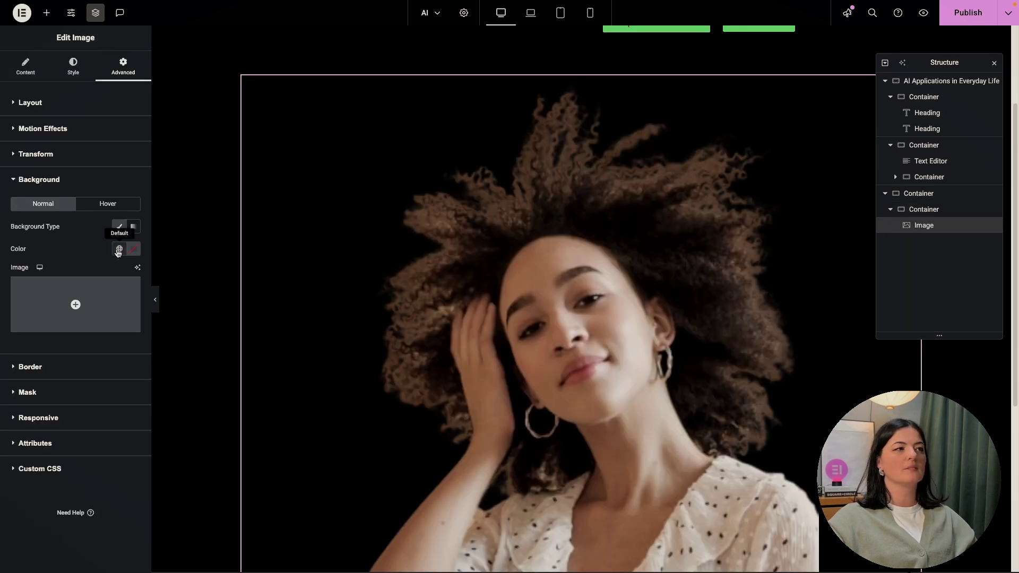
{"action": "left_click", "coordinate": [119, 249]}
{"action": "left_click", "coordinate": [70, 425]}
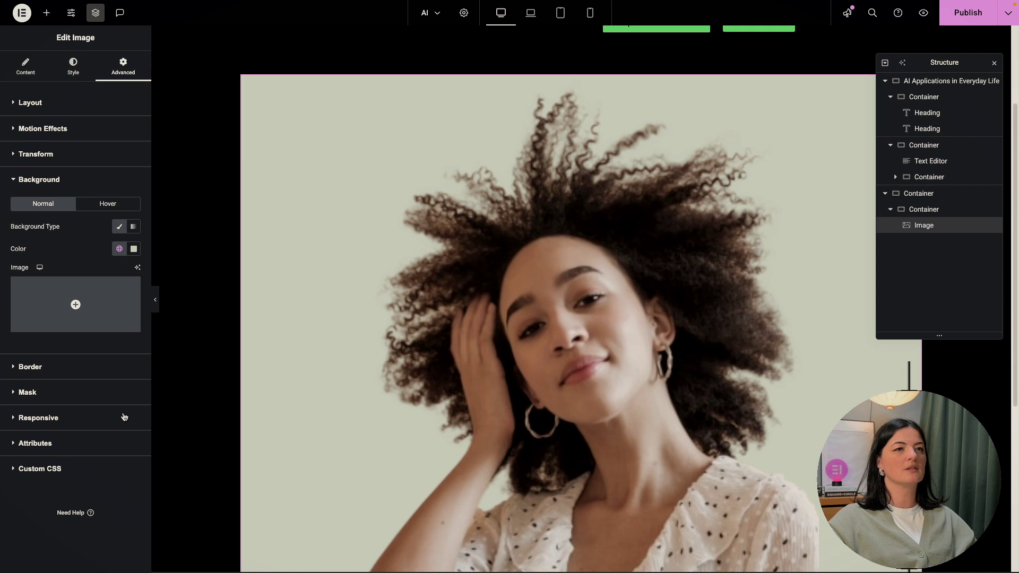
Try the orangee global color behind the portrait and settle on the sand global color for the background.
{"action": "scroll", "coordinate": [257, 390], "scroll_direction": "down", "scroll_amount": 3}
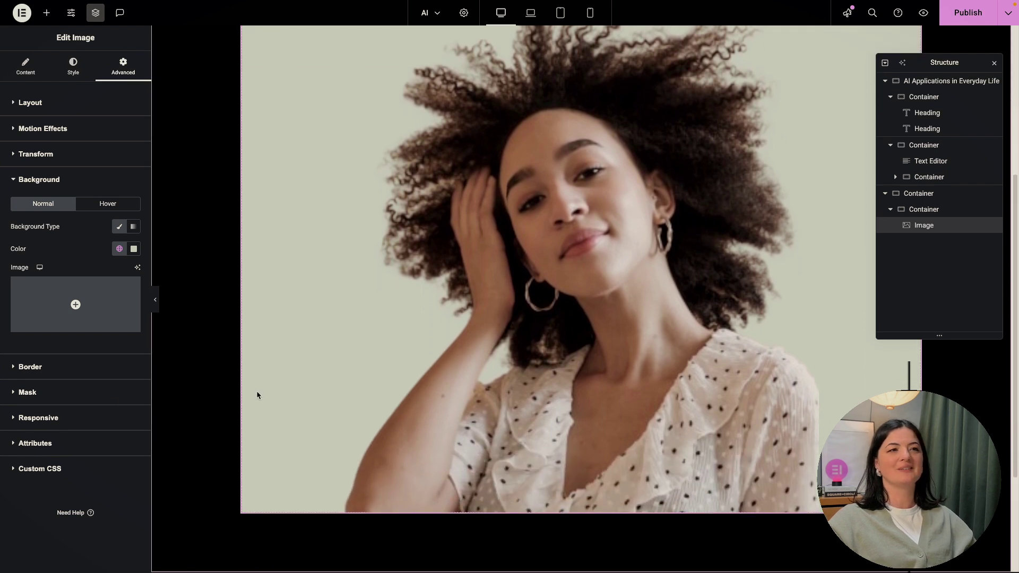
{"action": "left_click", "coordinate": [118, 249]}
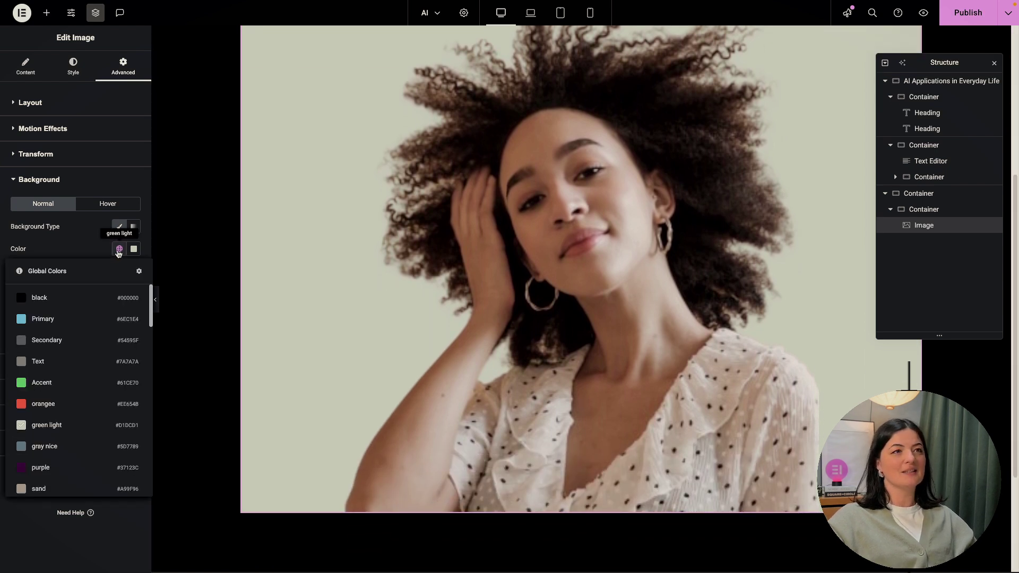
{"action": "left_click", "coordinate": [72, 403]}
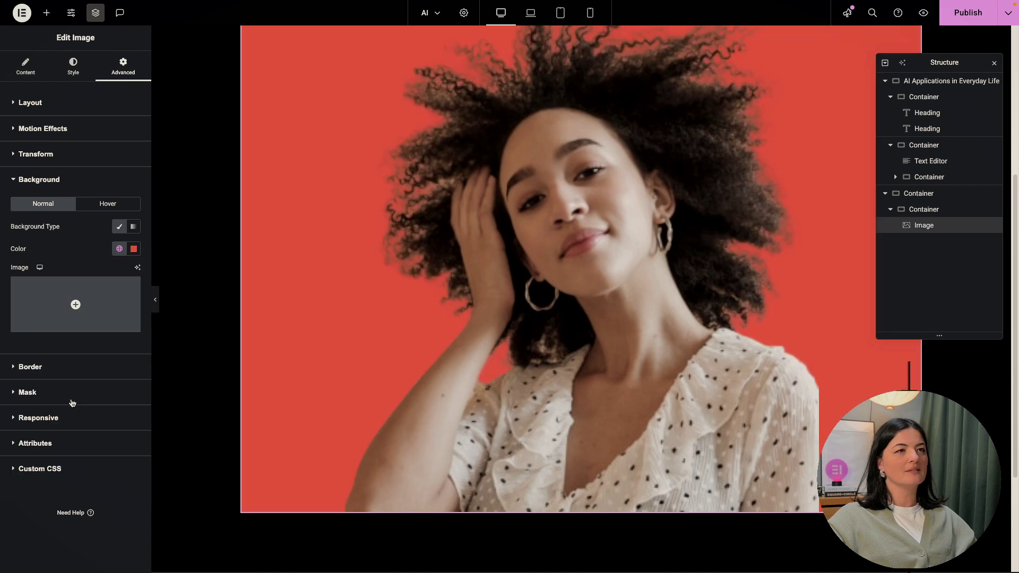
{"action": "left_click", "coordinate": [119, 249]}
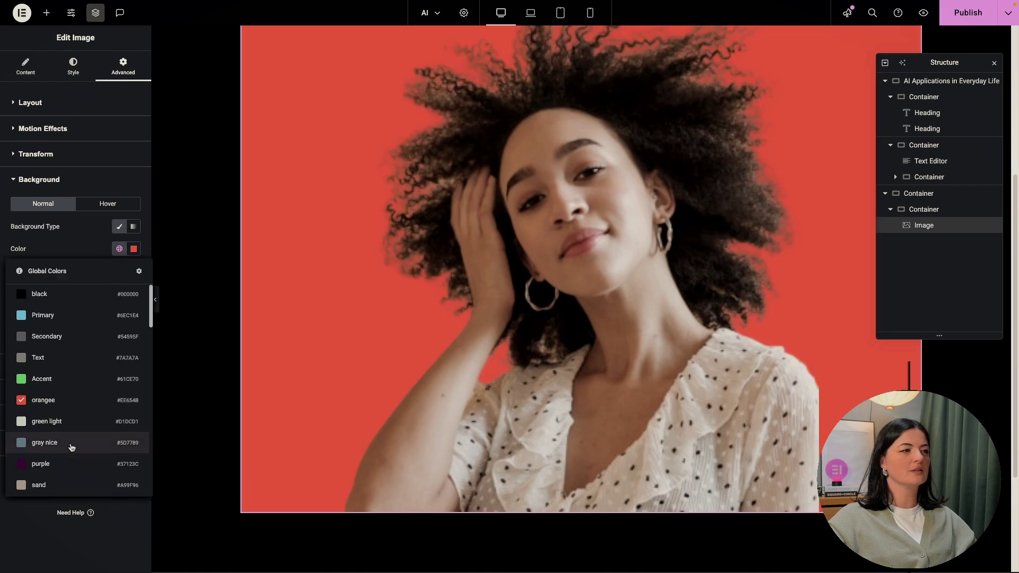
{"action": "left_click", "coordinate": [69, 445]}
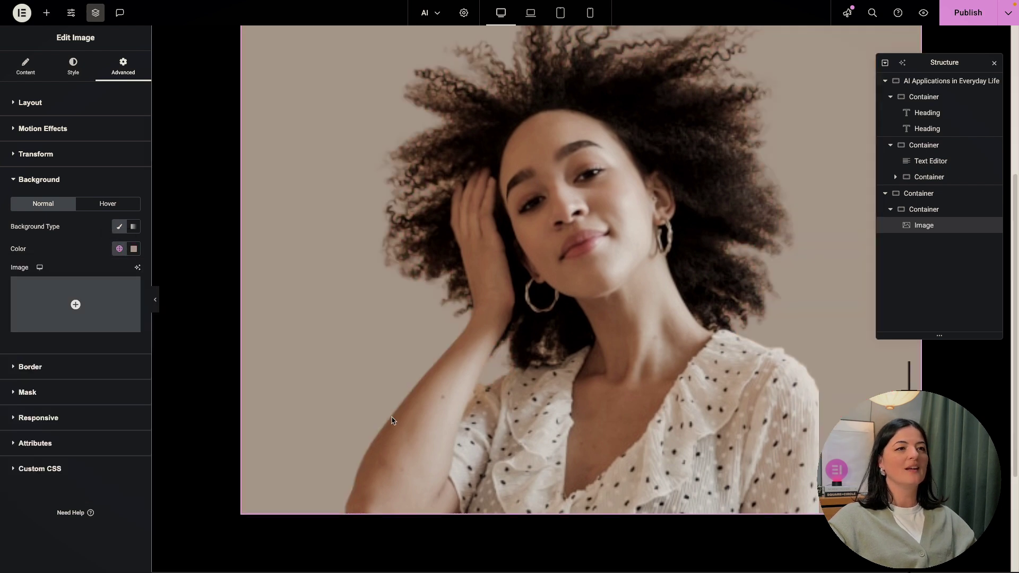
{"action": "scroll", "coordinate": [393, 420], "scroll_direction": "up", "scroll_amount": 1}
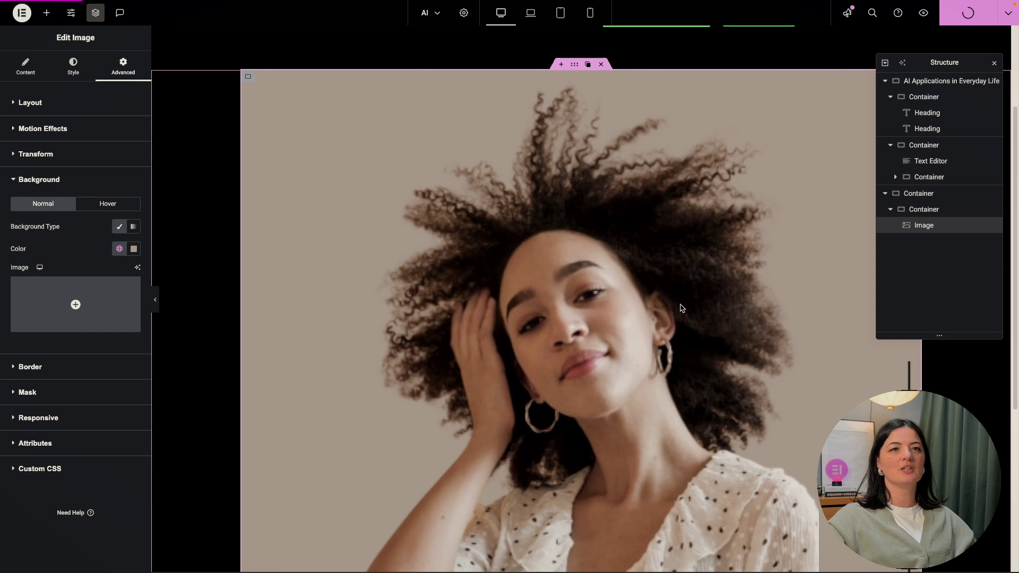
Set the width of the inner container holding the image to 54%.
{"action": "left_click", "coordinate": [923, 209]}
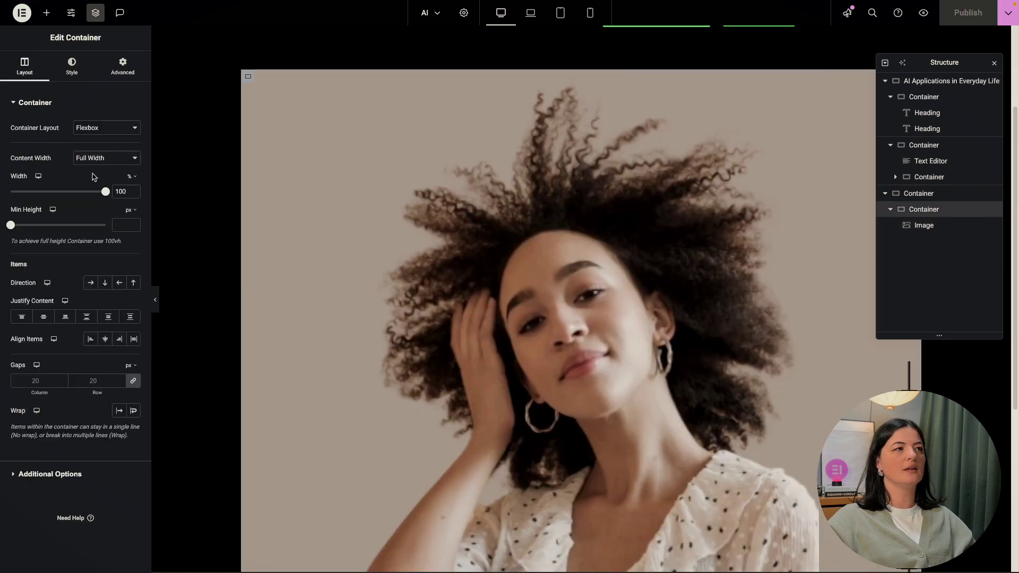
{"action": "left_click_drag", "start_coordinate": [104, 194], "coordinate": [61, 193]}
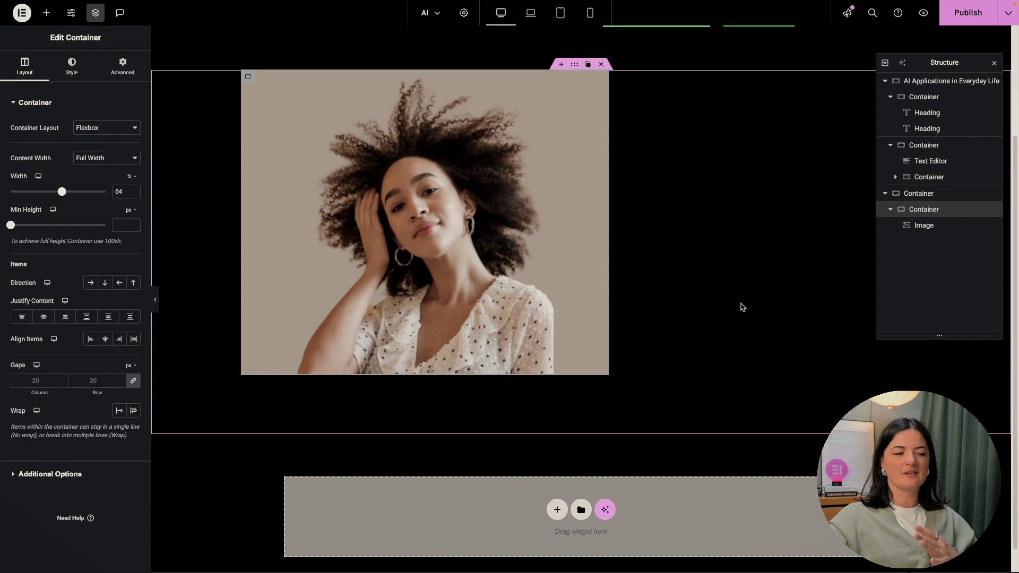
{"action": "scroll", "coordinate": [741, 304], "scroll_direction": "up", "scroll_amount": 3}
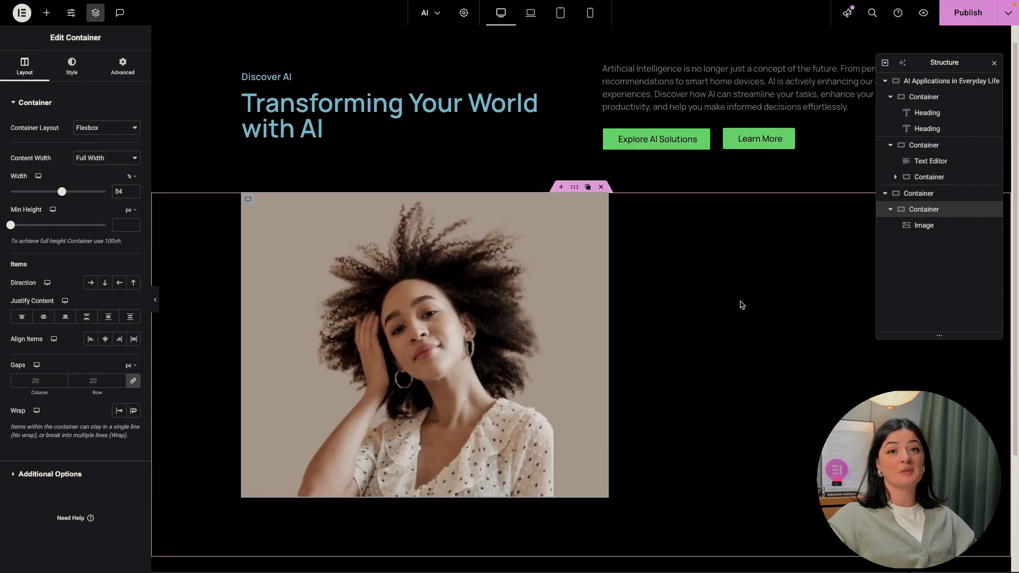
{"action": "scroll", "coordinate": [734, 298], "scroll_direction": "up", "scroll_amount": 1}
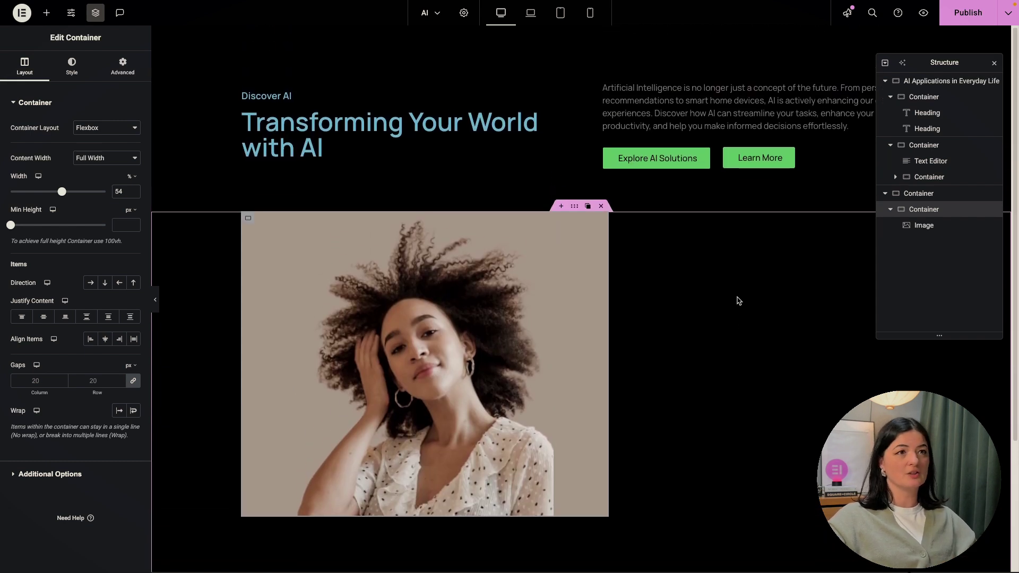
Open the settings of the large hero heading and the Explore AI Solutions button to examine their AI text options.
{"action": "left_click", "coordinate": [558, 151]}
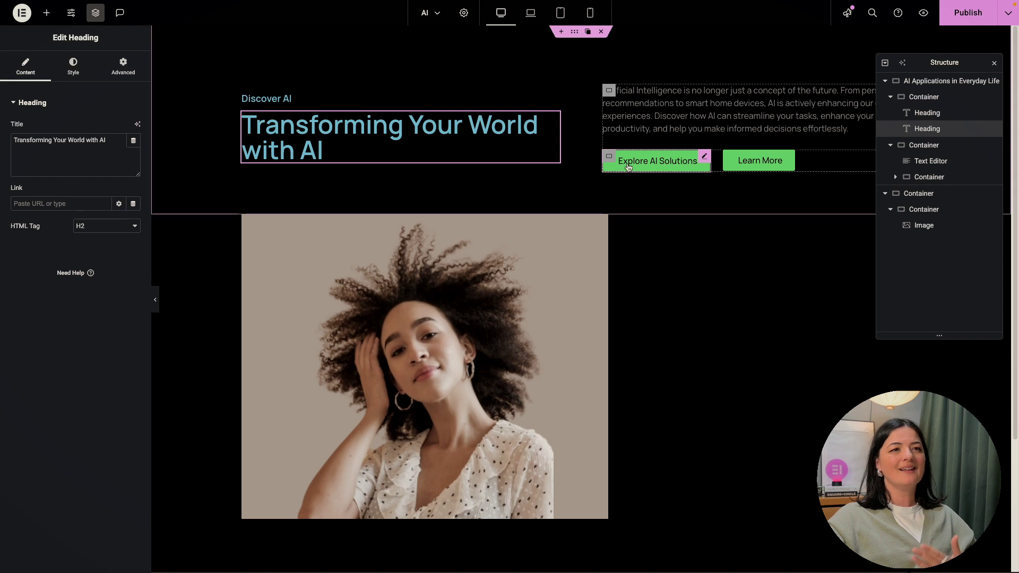
{"action": "left_click", "coordinate": [705, 156]}
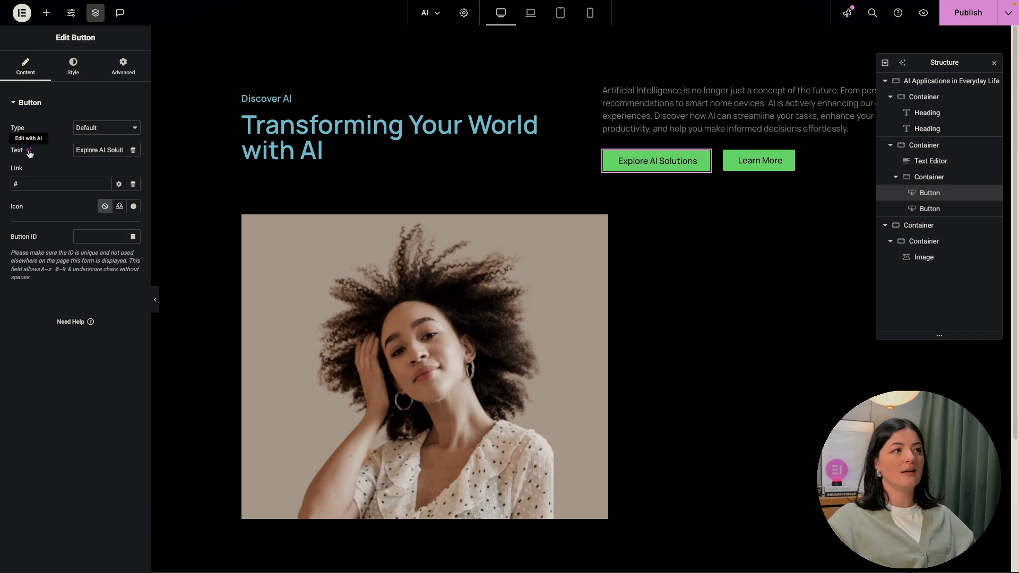
Open the "Transforming Your World with AI" heading text for AI editing and make it longer.
{"action": "left_click", "coordinate": [527, 120]}
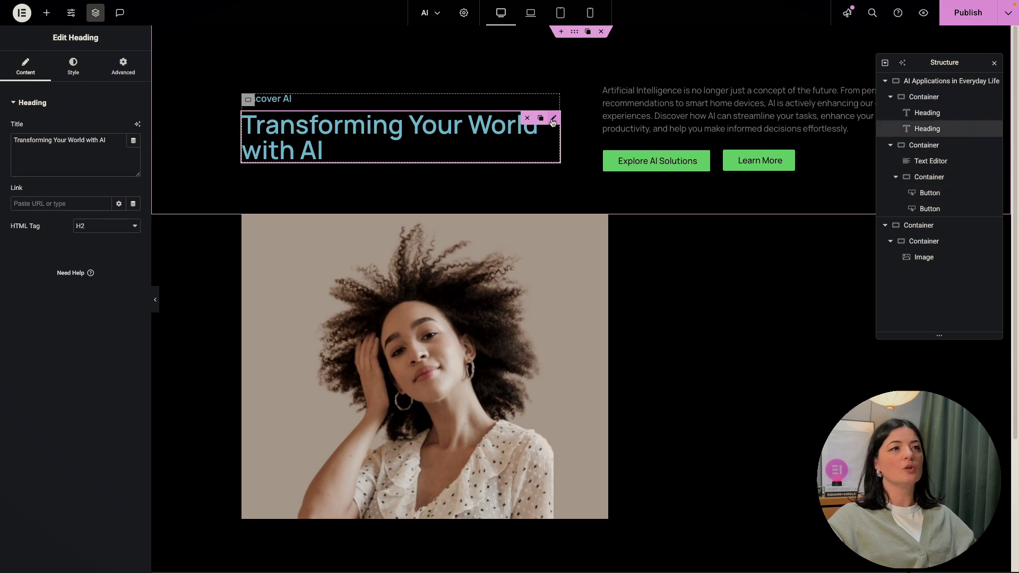
{"action": "left_click", "coordinate": [138, 126]}
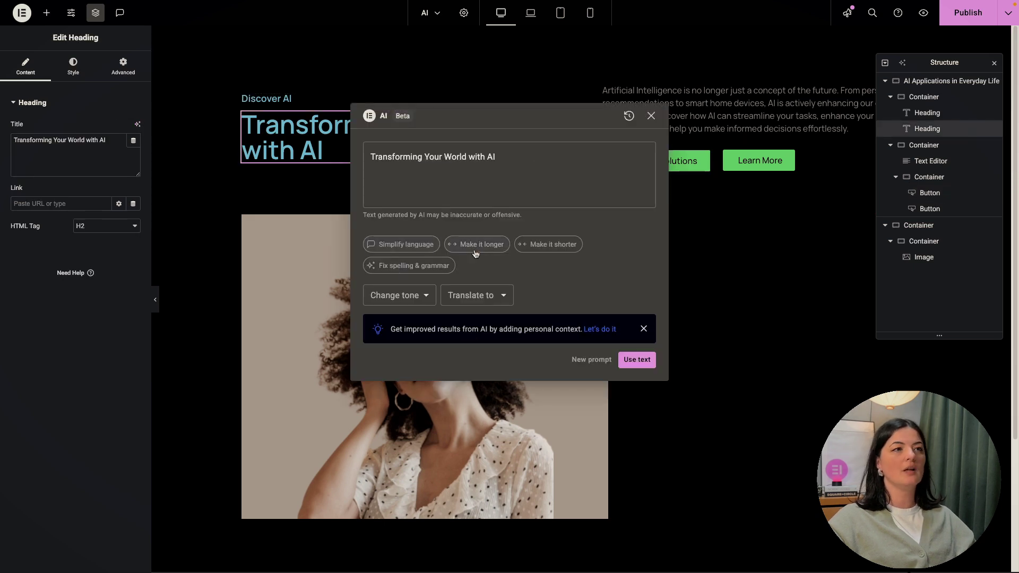
{"action": "left_click", "coordinate": [475, 249]}
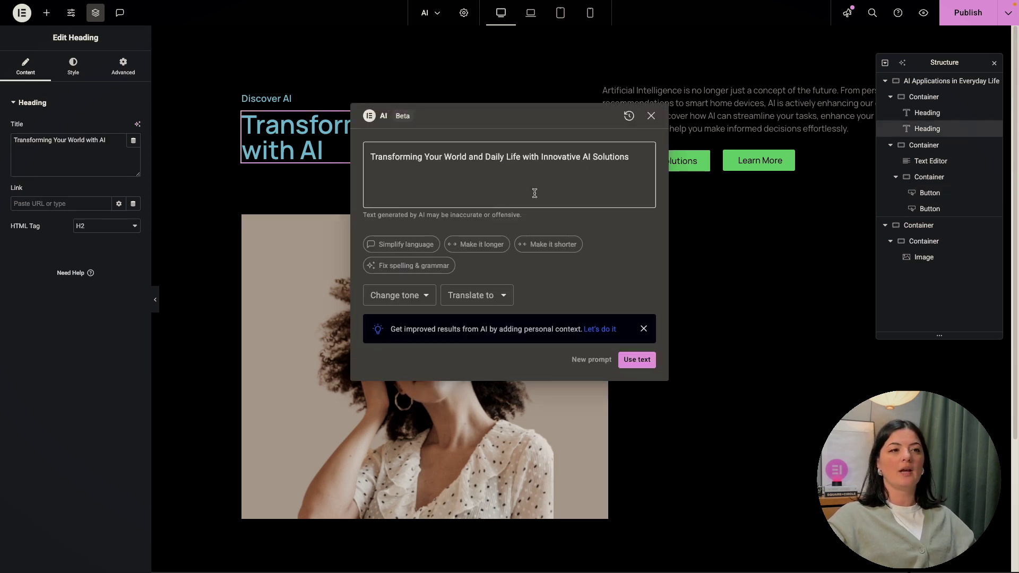
Translate the lengthened heading text to French with AI and apply it to the heading.
{"action": "left_click", "coordinate": [500, 299]}
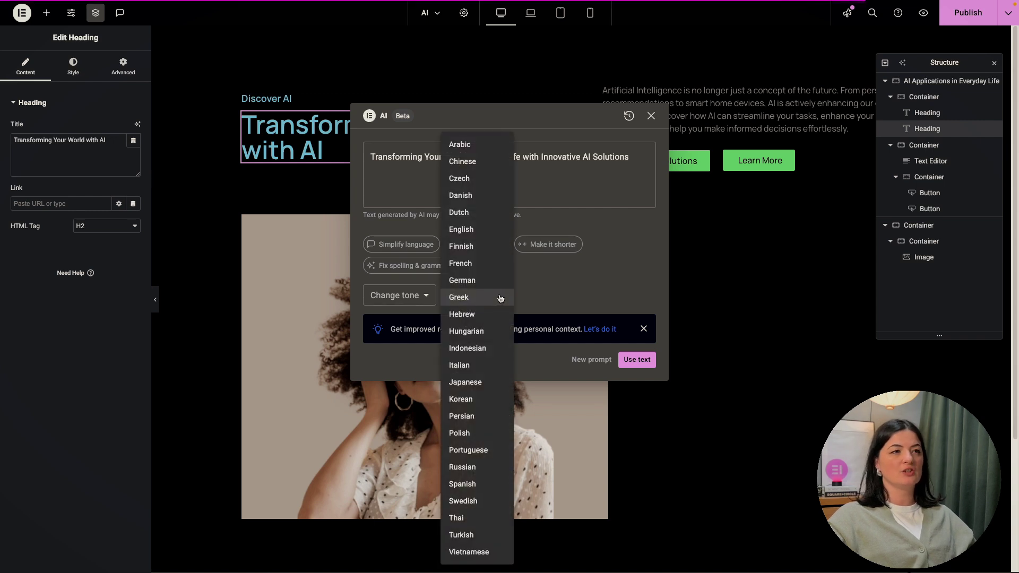
{"action": "left_click", "coordinate": [473, 263]}
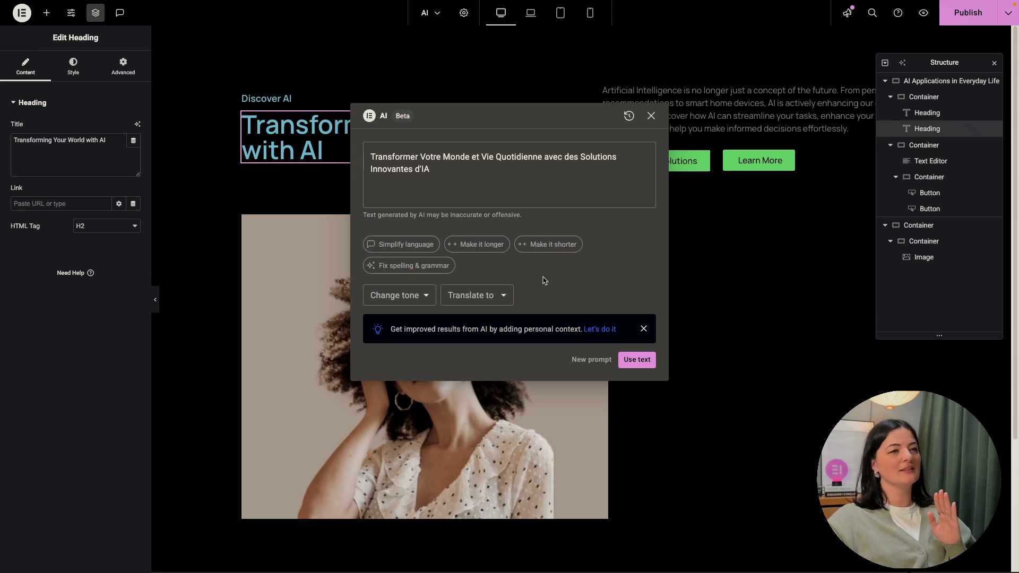
{"action": "left_click", "coordinate": [639, 361]}
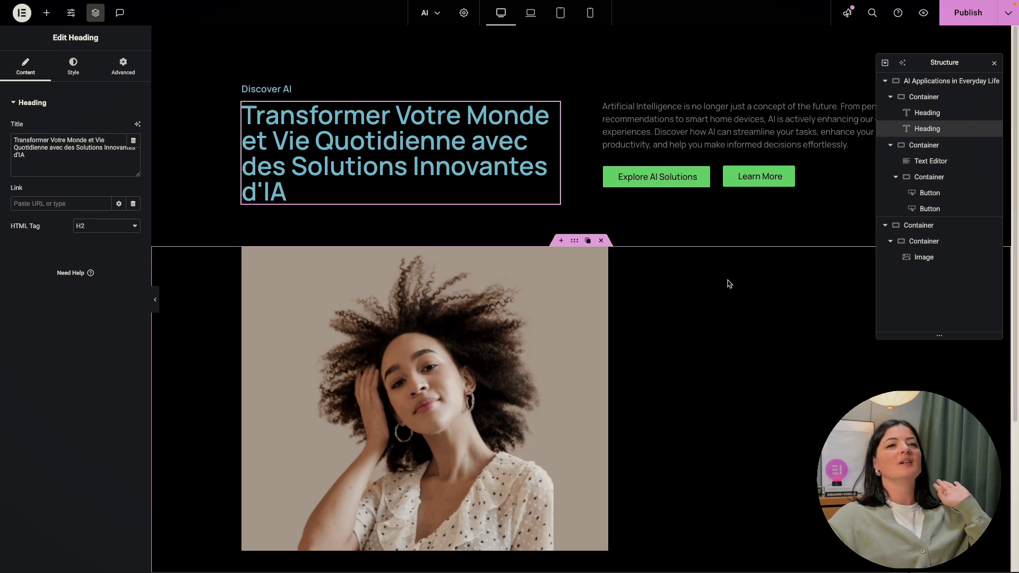
Publish the page and open the AI Context form in the site settings.
{"action": "left_click", "coordinate": [961, 19]}
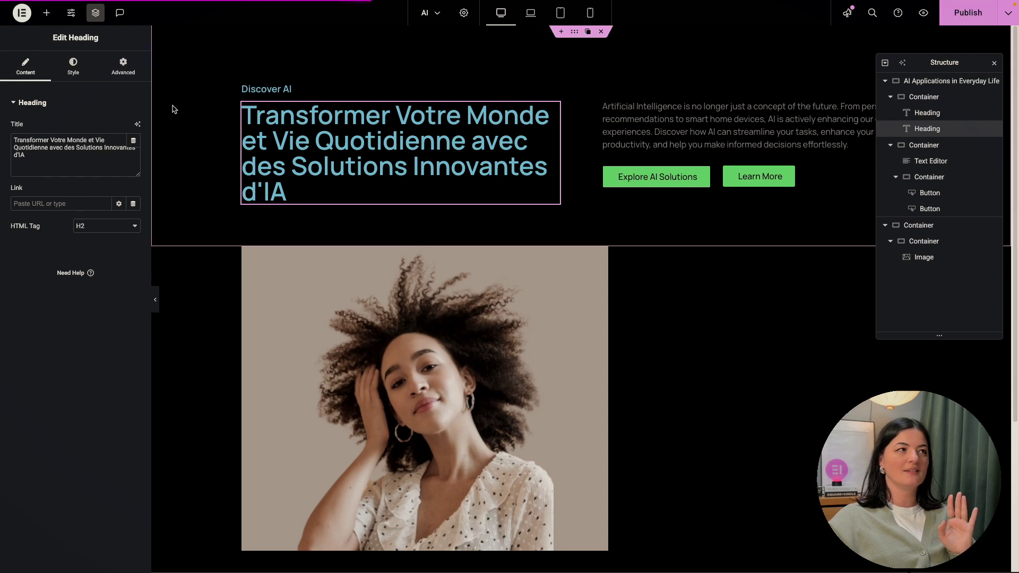
{"action": "left_click", "coordinate": [72, 12]}
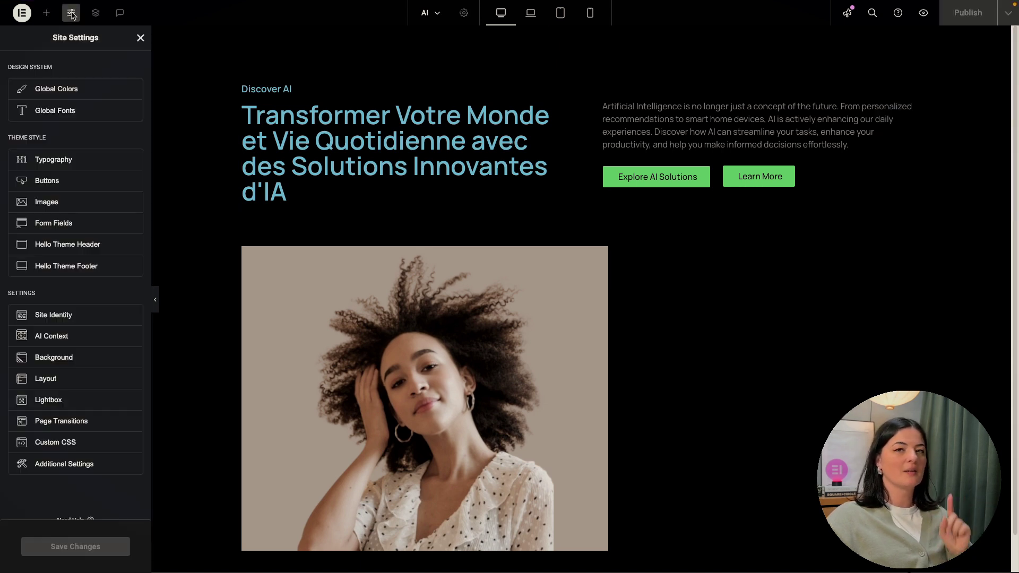
{"action": "left_click", "coordinate": [59, 338]}
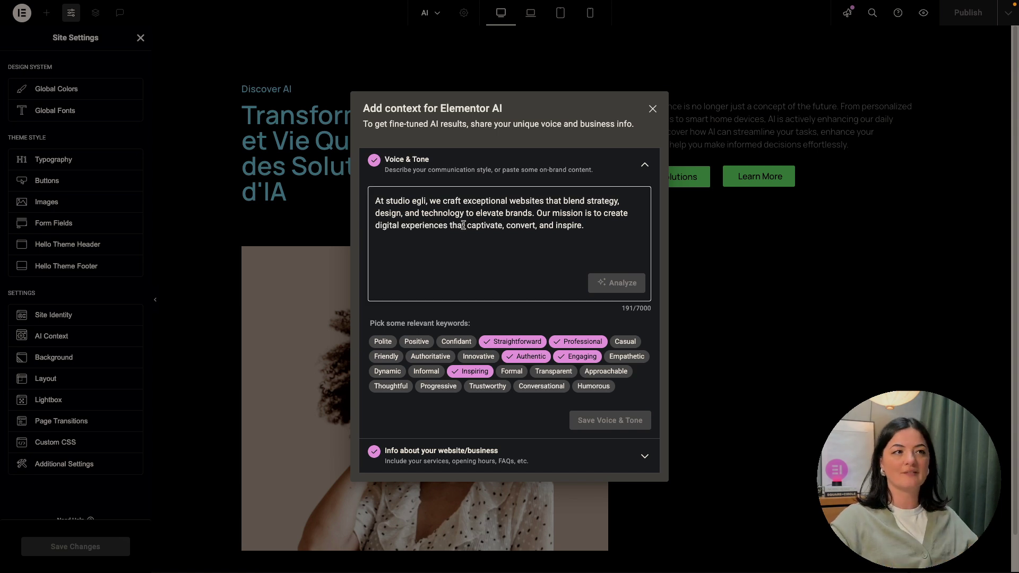
Copy the Voice & Tone description and submit it in ChatGPT with the request "please rewrite this for me:".
{"action": "left_click", "coordinate": [611, 240]}
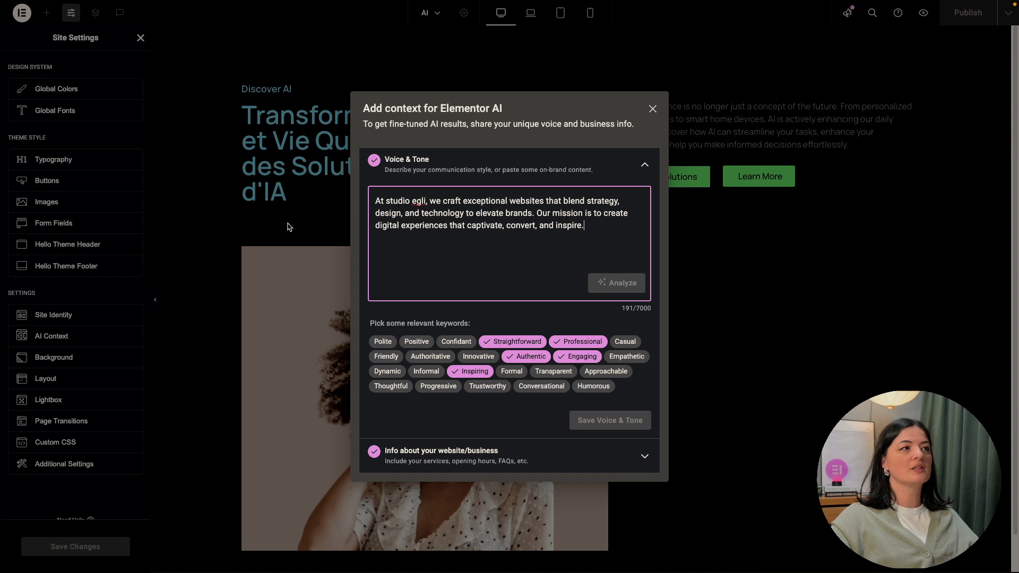
{"action": "key", "text": "ctrl+a"}
{"action": "key", "text": "ctrl+c"}
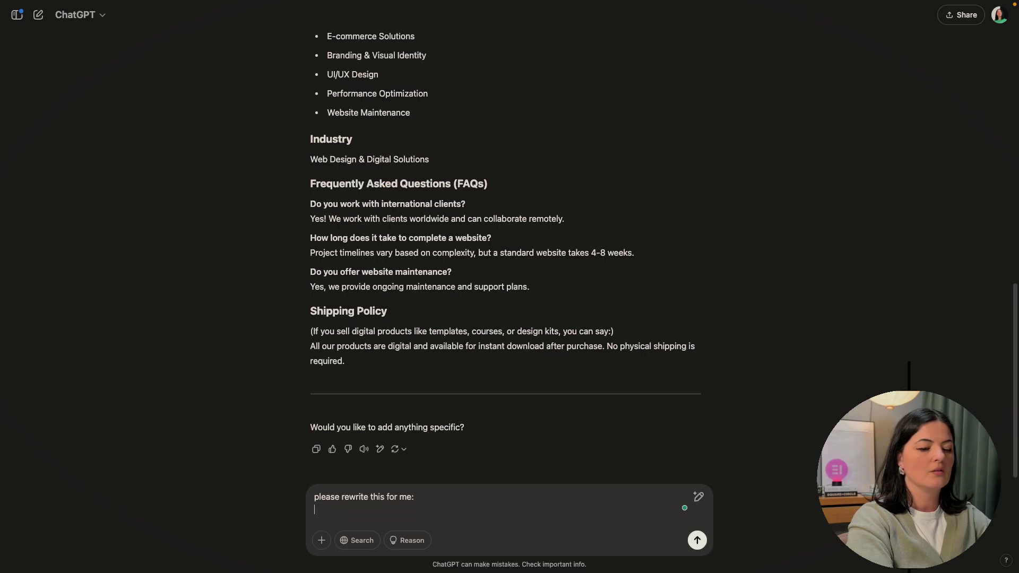
{"action": "key", "text": "shift+Return"}
{"action": "key", "text": "ctrl+v"}
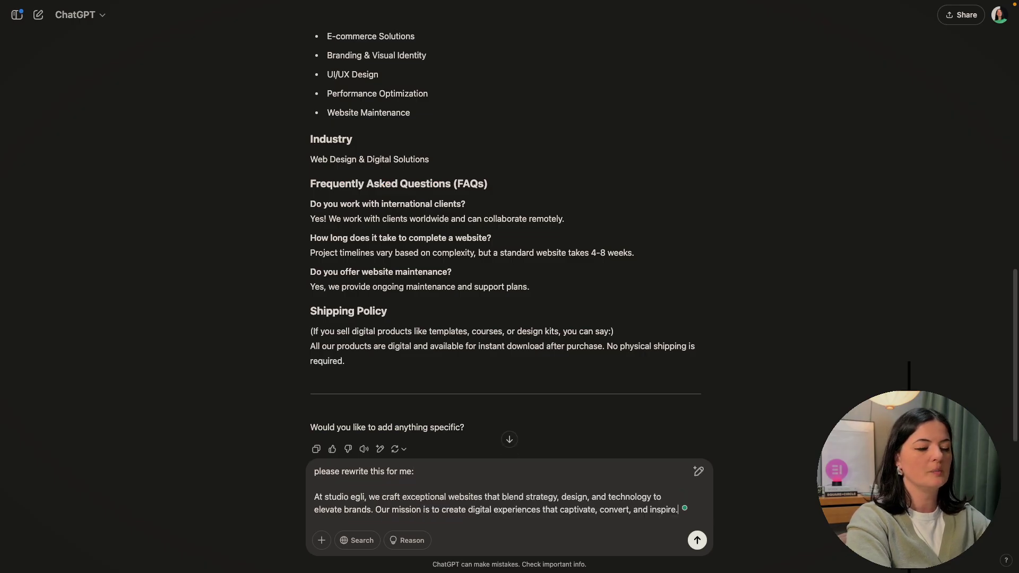
{"action": "key", "text": "Return"}
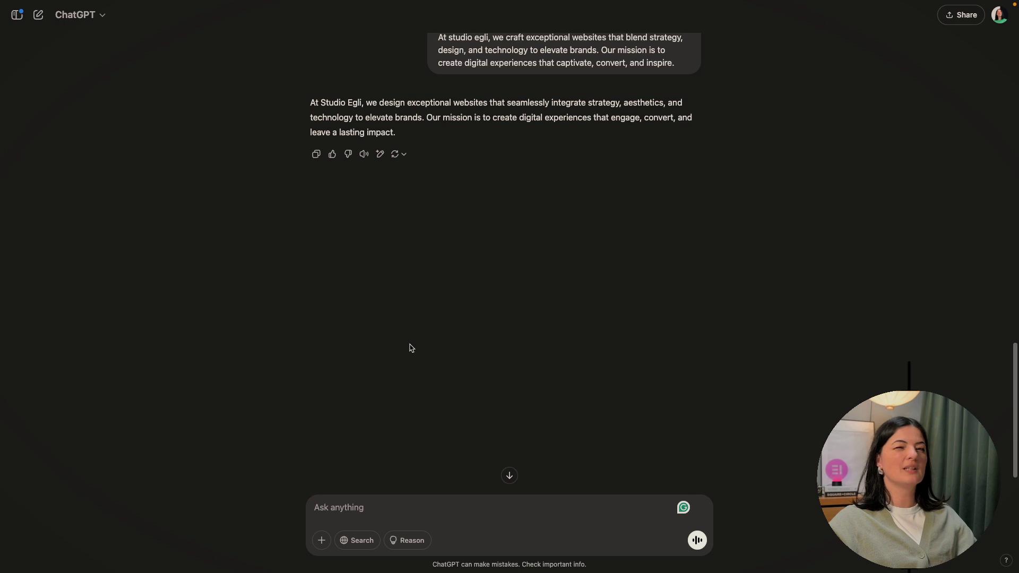
Copy ChatGPT's rewritten paragraph and return to the Elementor editor to replace the Voice & Tone description with it.
{"action": "left_click_drag", "start_coordinate": [395, 133], "coordinate": [311, 102]}
{"action": "key", "text": "ctrl+c"}
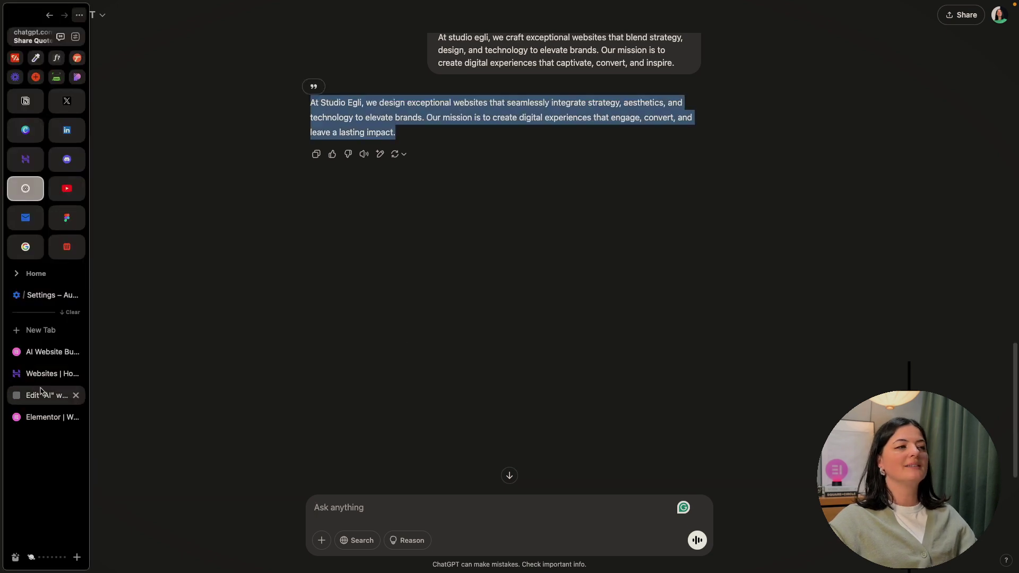
{"action": "left_click", "coordinate": [43, 392]}
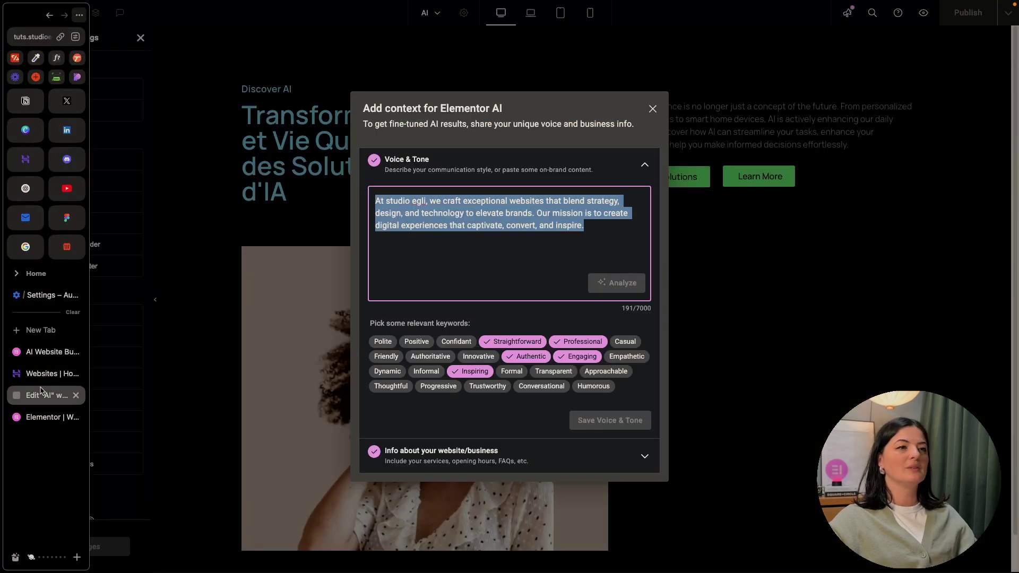
{"action": "left_click", "coordinate": [513, 252]}
{"action": "key", "text": "ctrl+a"}
{"action": "key", "text": "ctrl+v"}
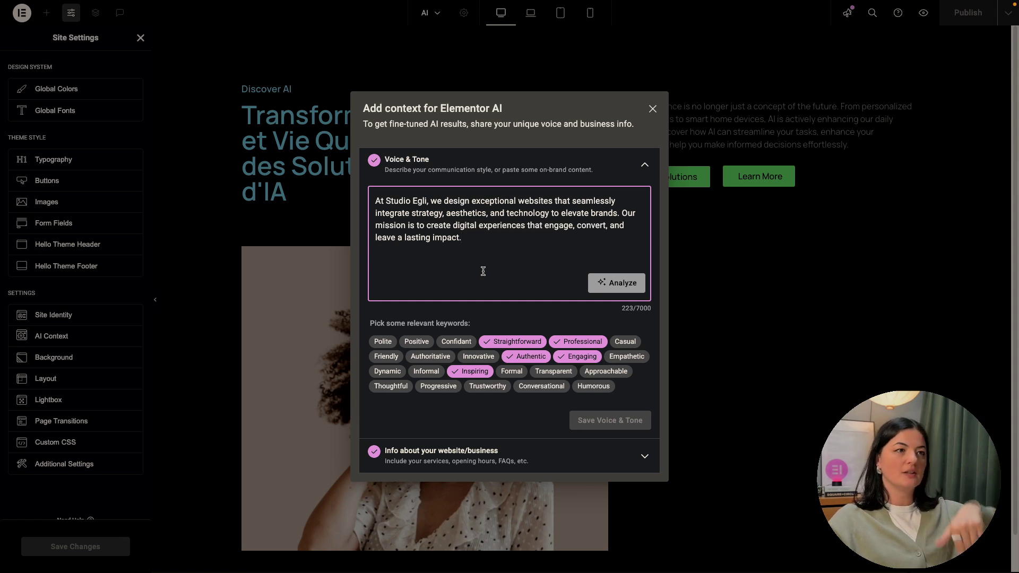
Analyze the new Voice & Tone description, add the keywords Confidant and Inspiring, and save the voice and tone.
{"action": "left_click", "coordinate": [607, 288]}
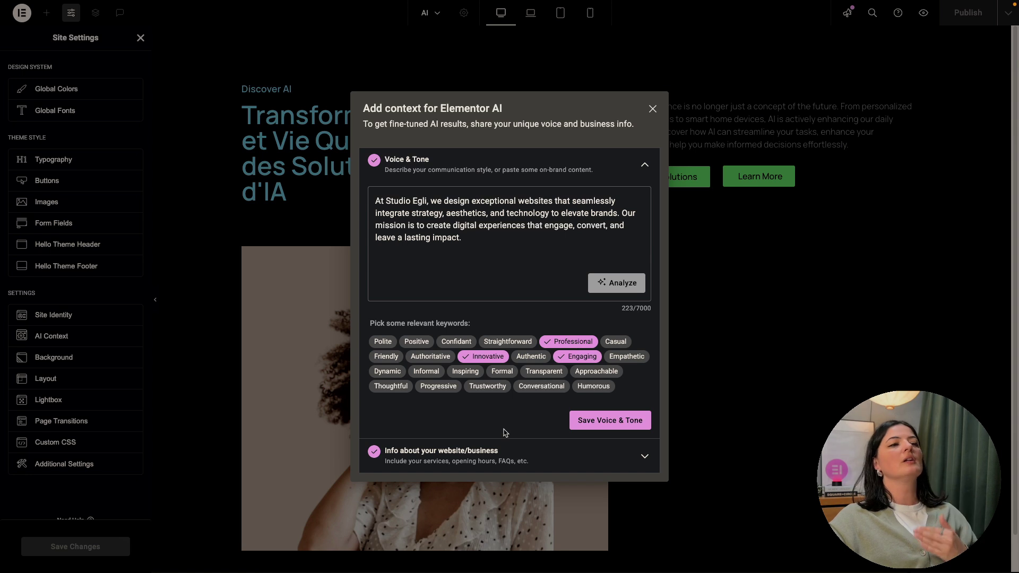
{"action": "left_click", "coordinate": [456, 342]}
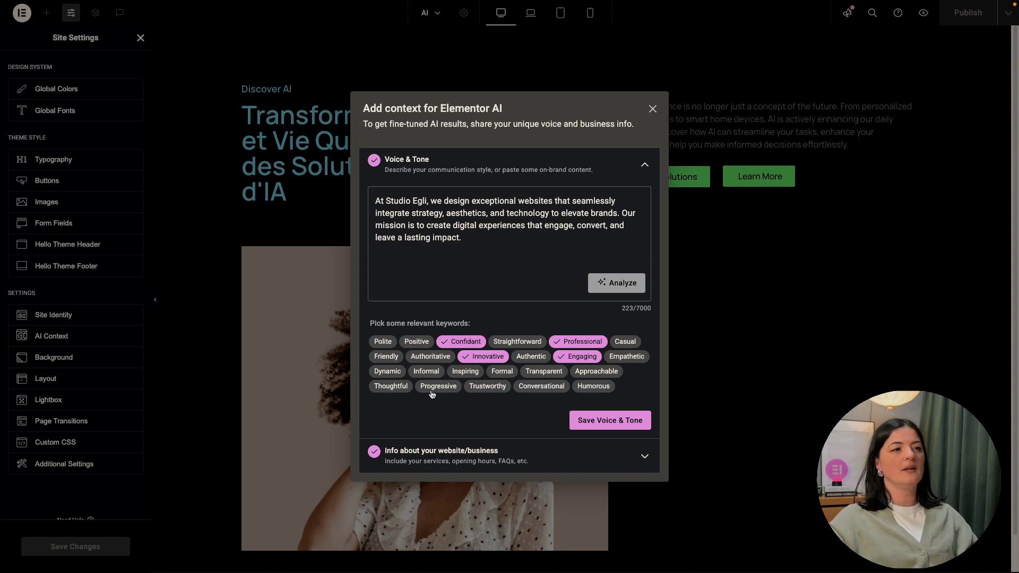
{"action": "left_click", "coordinate": [465, 371]}
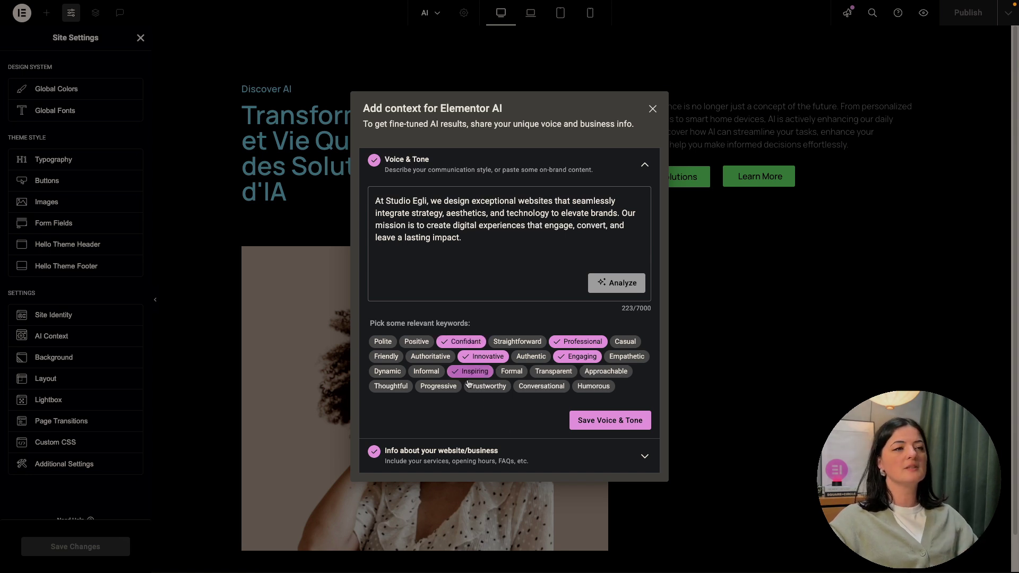
{"action": "left_click", "coordinate": [587, 422]}
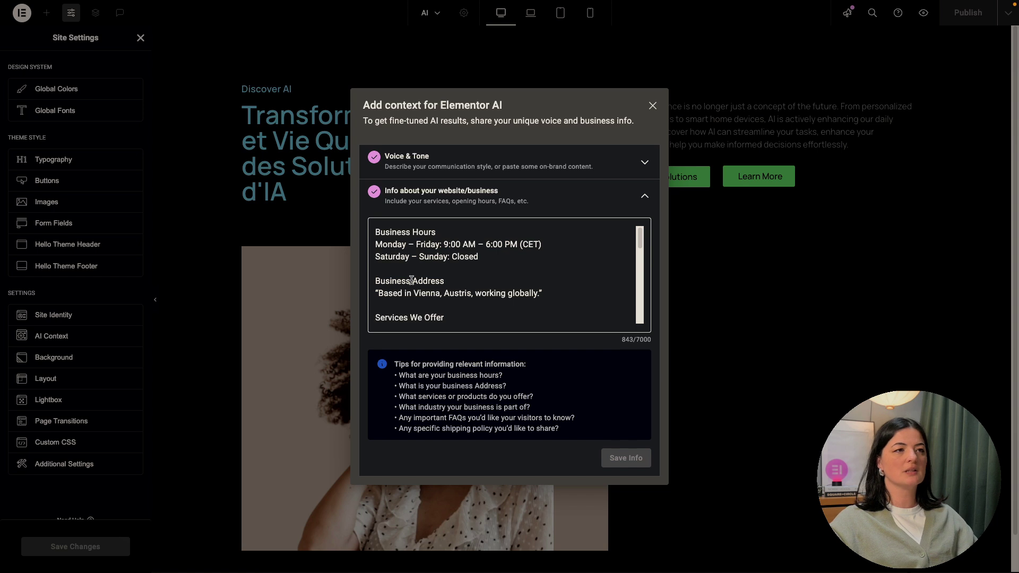
Delete the Shipping Policy section from the website/business info, save the info, and close the site settings.
{"action": "scroll", "coordinate": [434, 287], "scroll_direction": "down", "scroll_amount": 2}
{"action": "scroll", "coordinate": [435, 288], "scroll_direction": "down", "scroll_amount": 5}
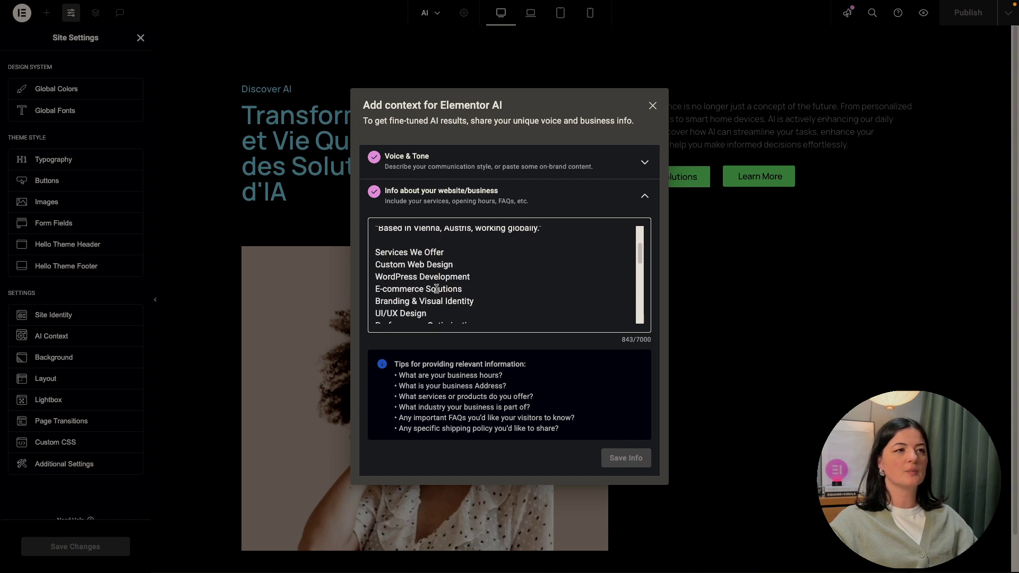
{"action": "scroll", "coordinate": [542, 282], "scroll_direction": "down", "scroll_amount": 5}
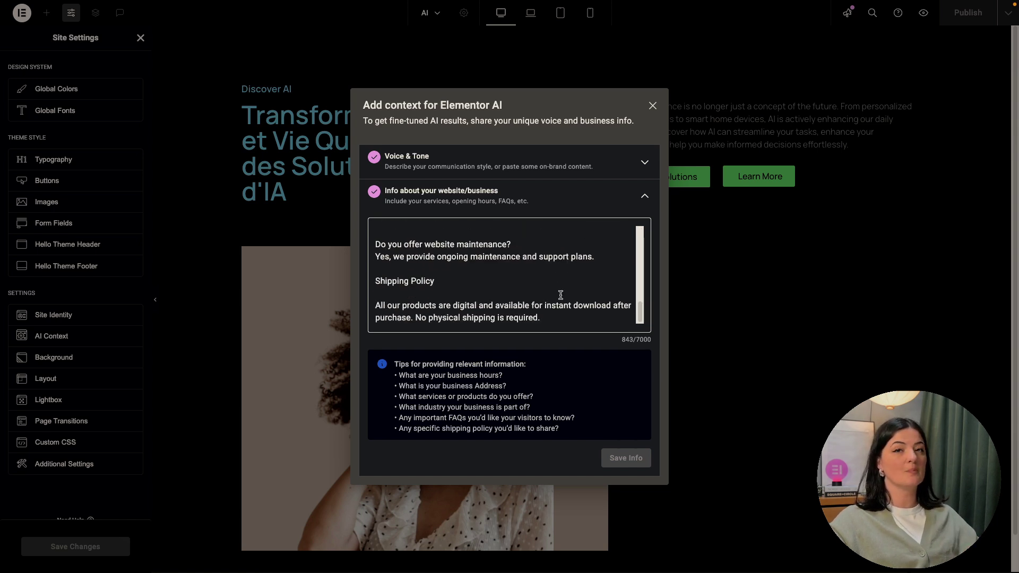
{"action": "left_click", "coordinate": [576, 318]}
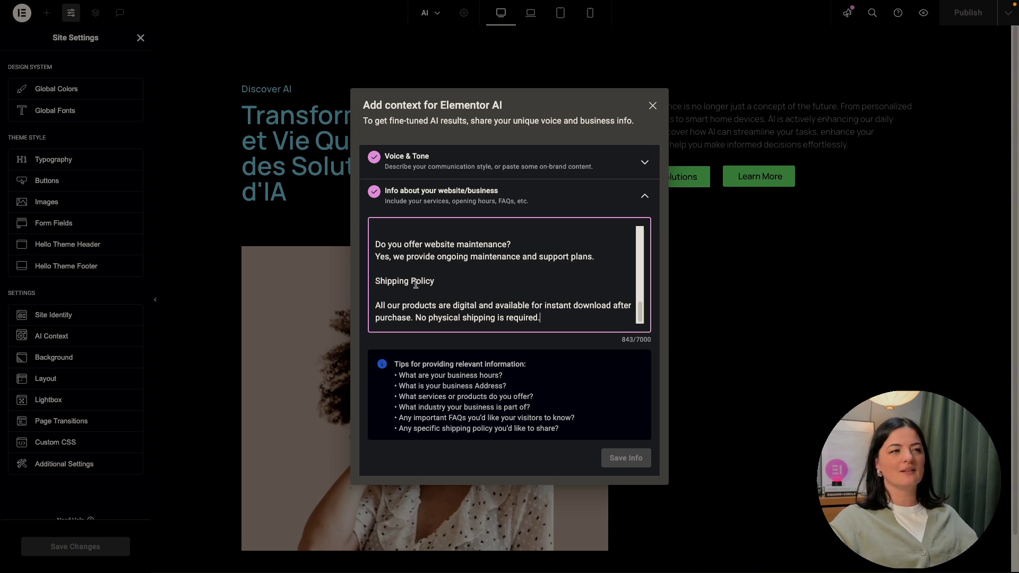
{"action": "left_click_drag", "start_coordinate": [376, 280], "coordinate": [540, 322]}
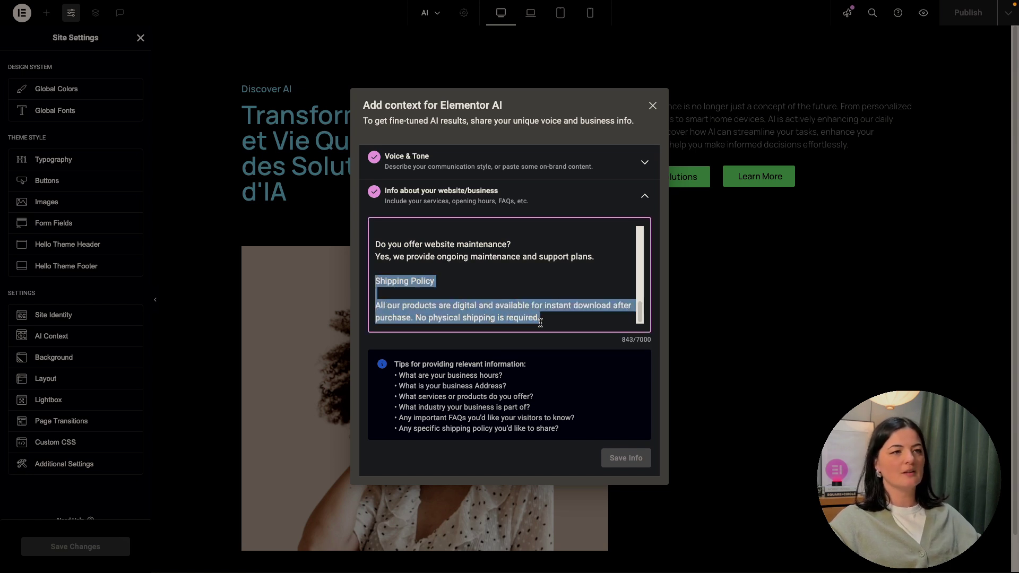
{"action": "key", "text": "BackSpace"}
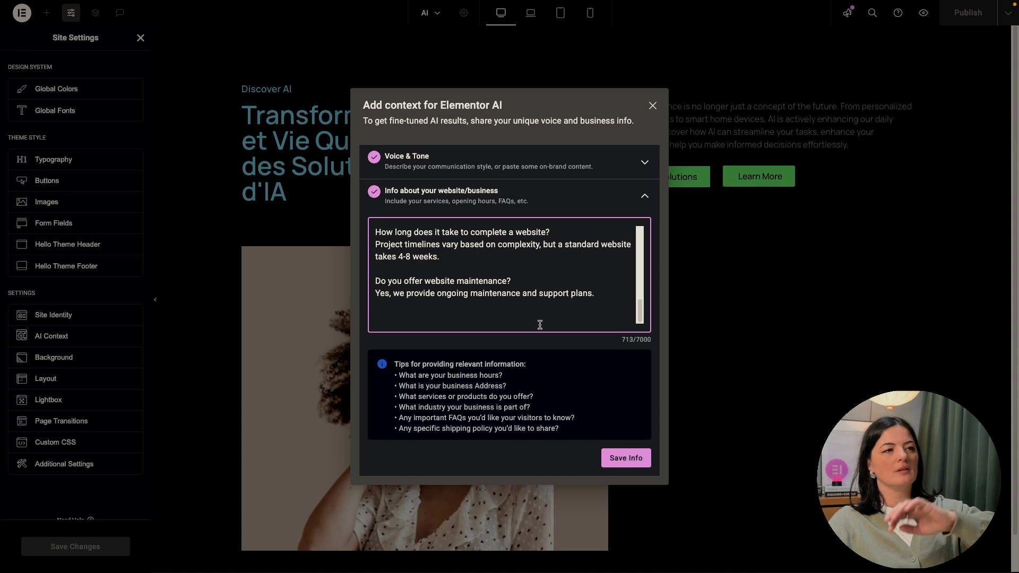
{"action": "left_click", "coordinate": [628, 463]}
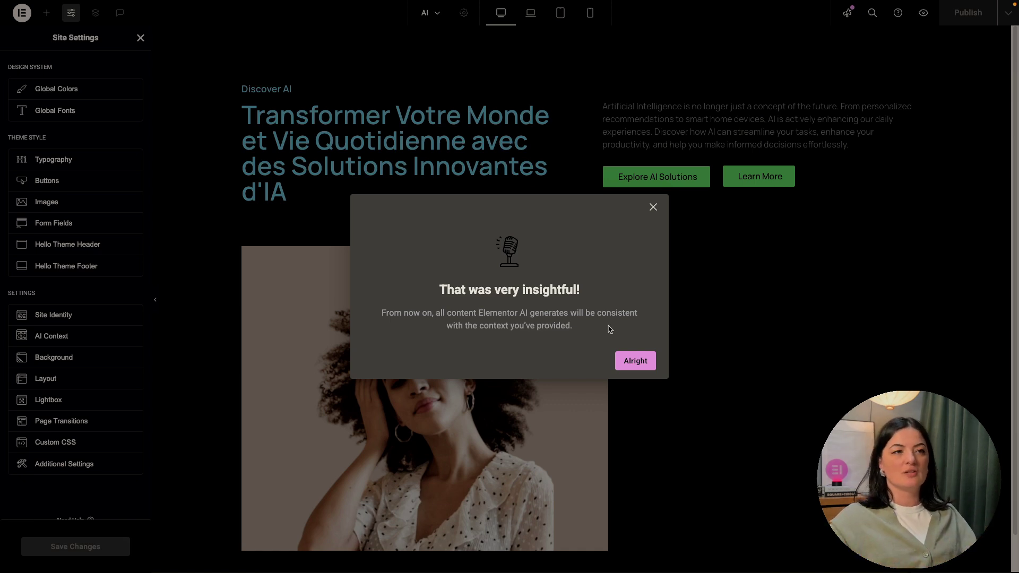
{"action": "left_click", "coordinate": [626, 361]}
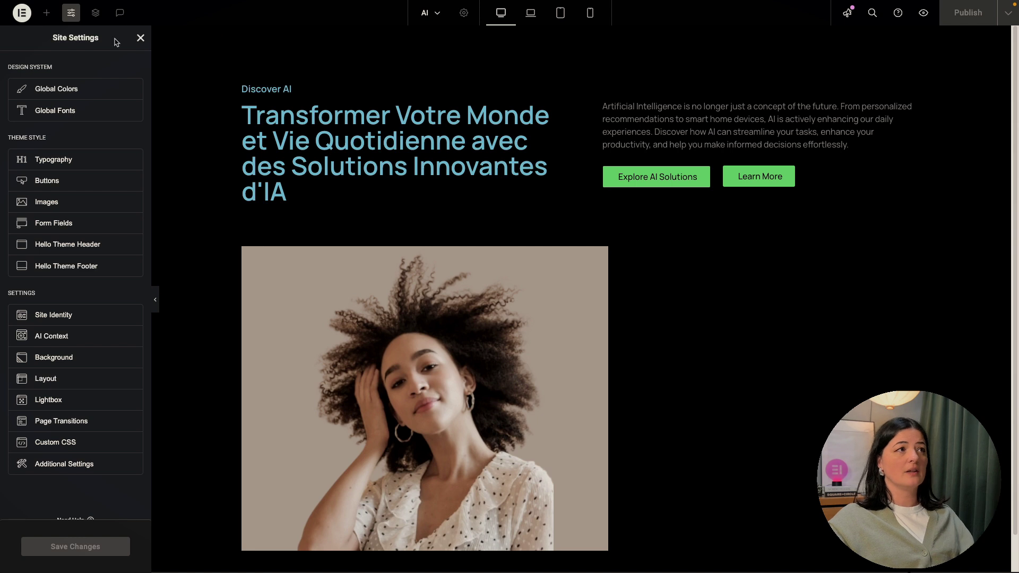
{"action": "left_click", "coordinate": [139, 38]}
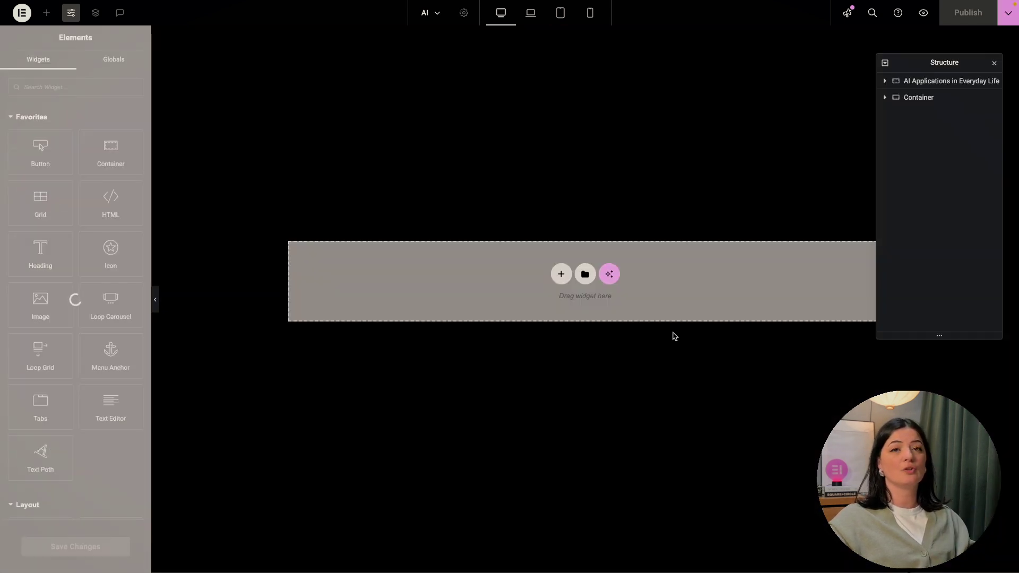
Generate an AI layout in the empty section below the image with "please create a layout container for displaying business and location of our business".
{"action": "scroll", "coordinate": [675, 337], "scroll_direction": "down", "scroll_amount": 4}
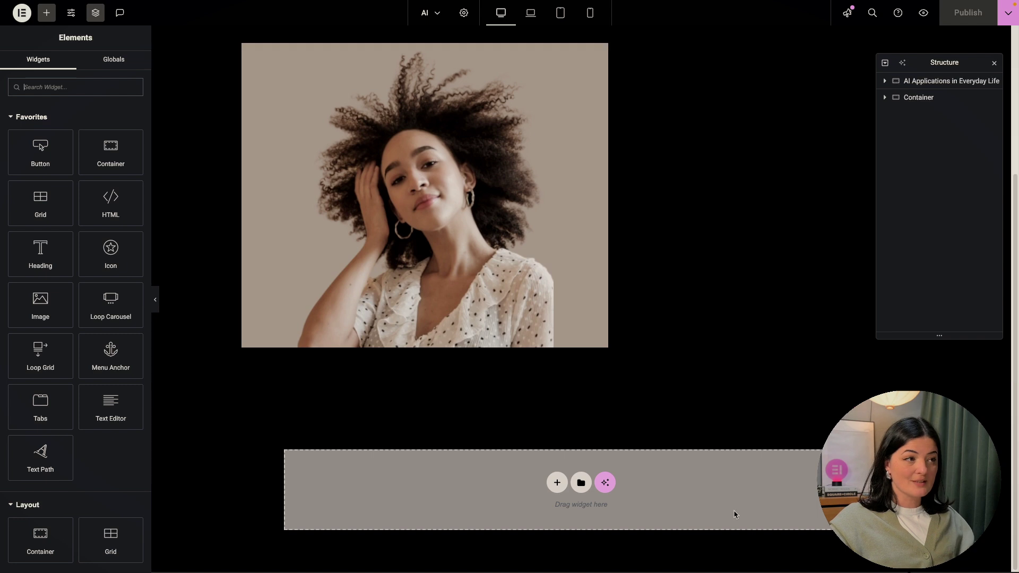
{"action": "left_click", "coordinate": [605, 484]}
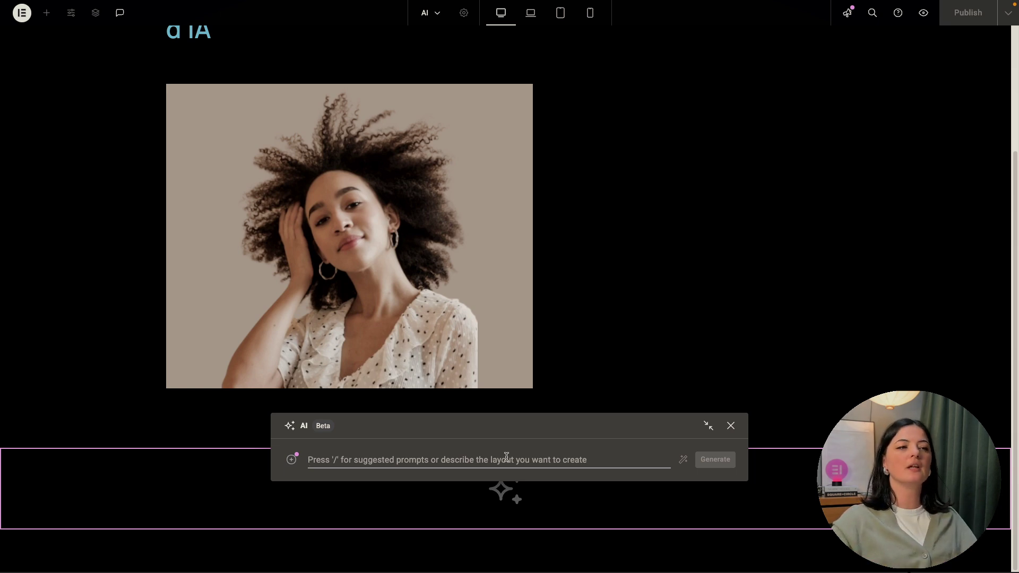
{"action": "type", "text": "please create a layout contai"}
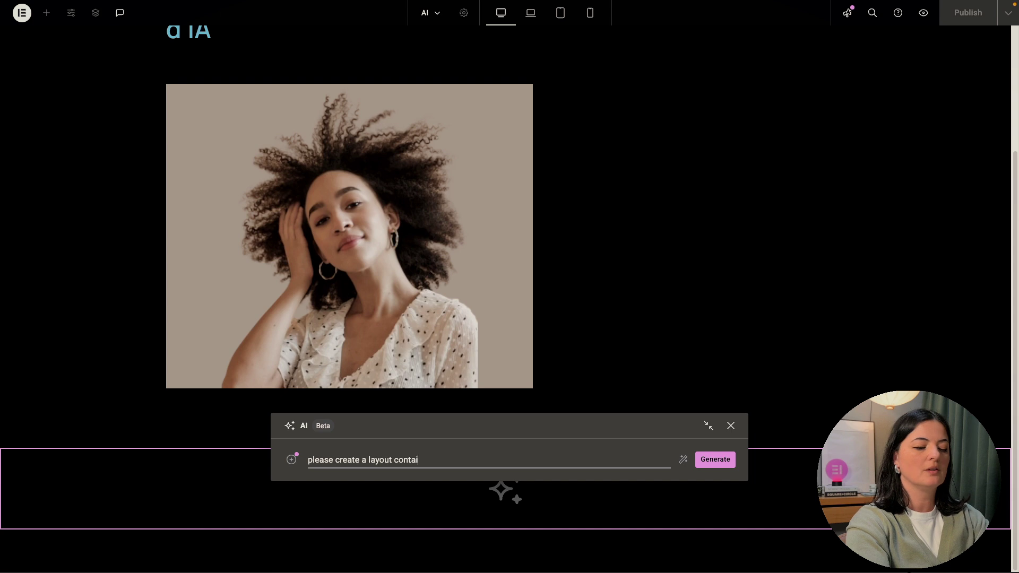
{"action": "type", "text": "ner for displaying b"}
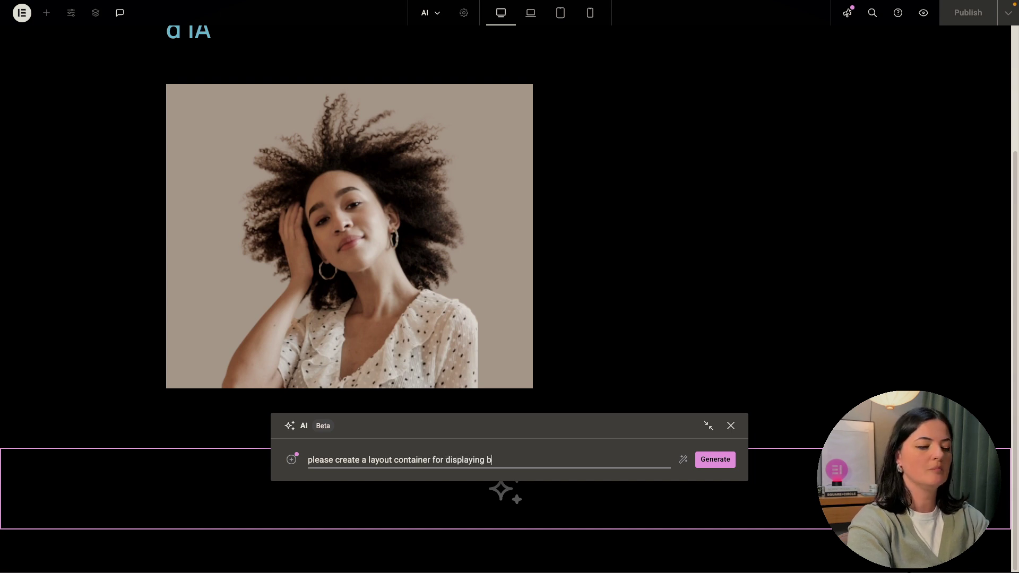
{"action": "type", "text": "usiness and location of our business"}
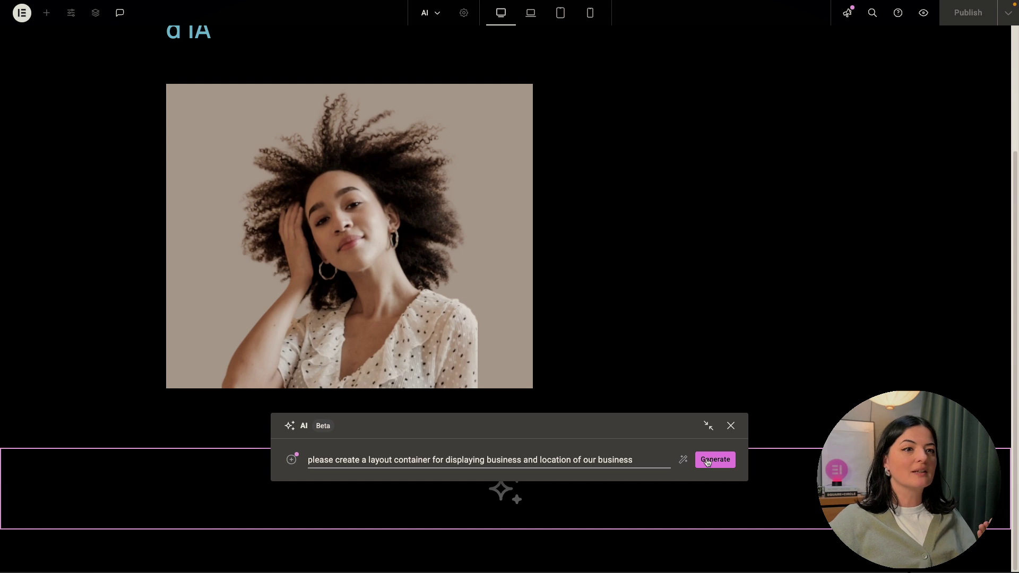
{"action": "left_click", "coordinate": [708, 460]}
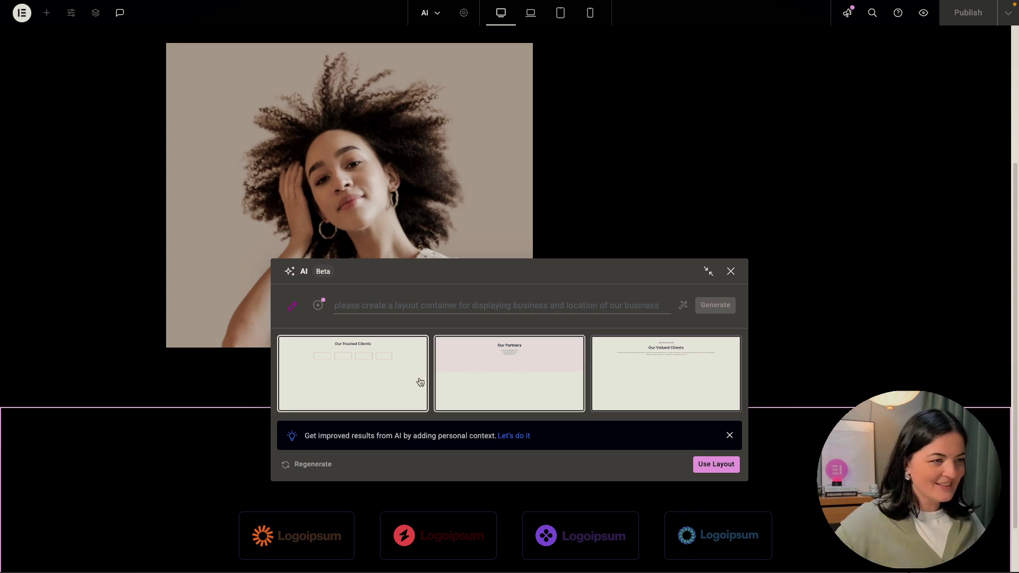
Preview the Our Partners and Our Valued Clients layouts on the page, and regenerate the layout suggestions.
{"action": "left_click", "coordinate": [534, 393]}
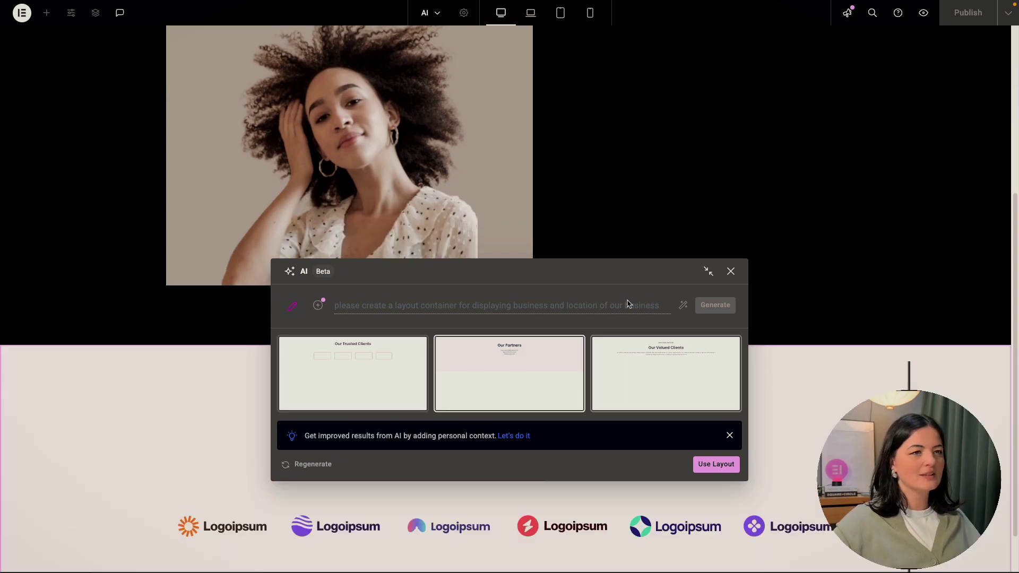
{"action": "left_click_drag", "start_coordinate": [610, 272], "coordinate": [694, 105]}
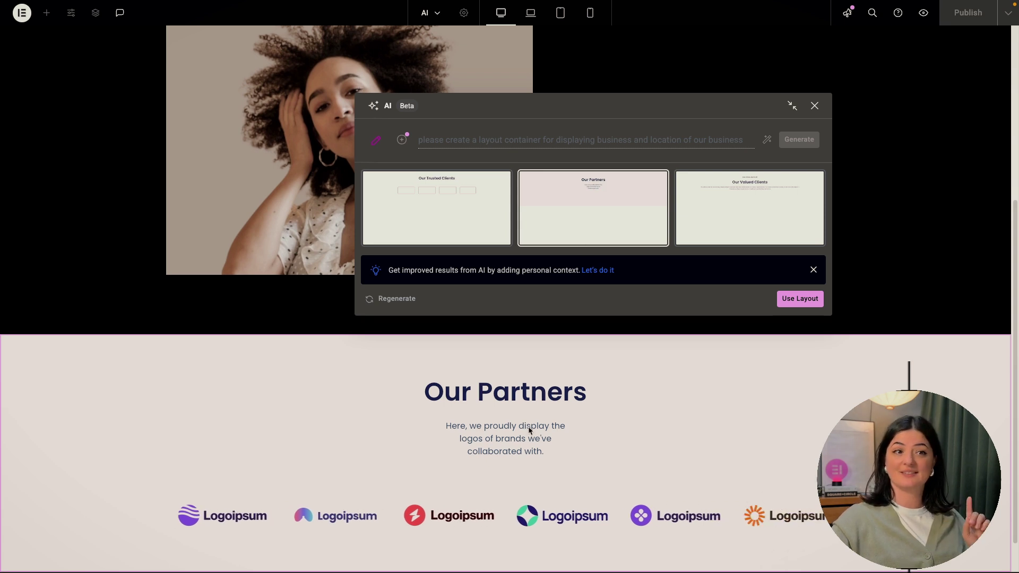
{"action": "left_click", "coordinate": [743, 215]}
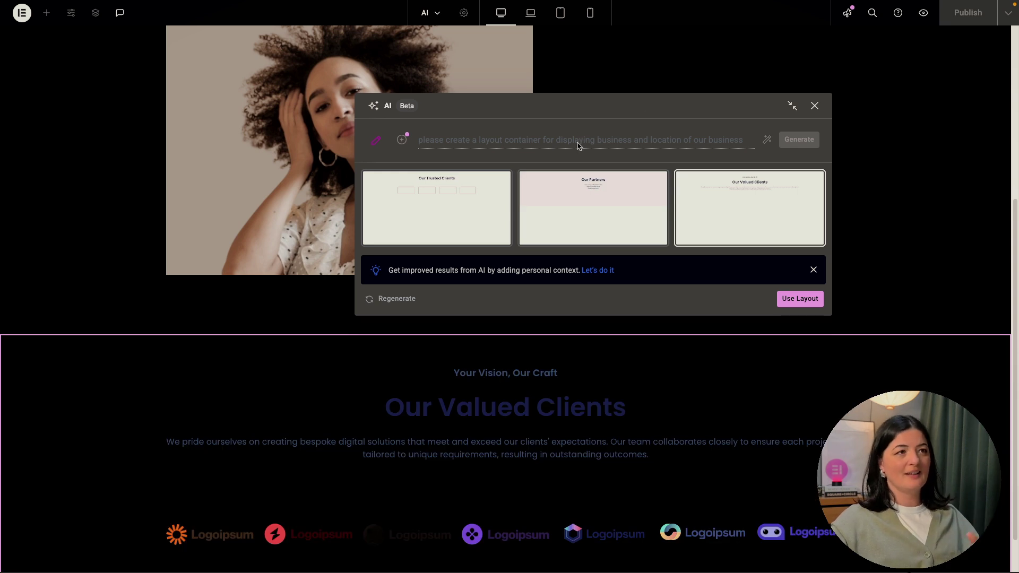
{"action": "left_click", "coordinate": [405, 298]}
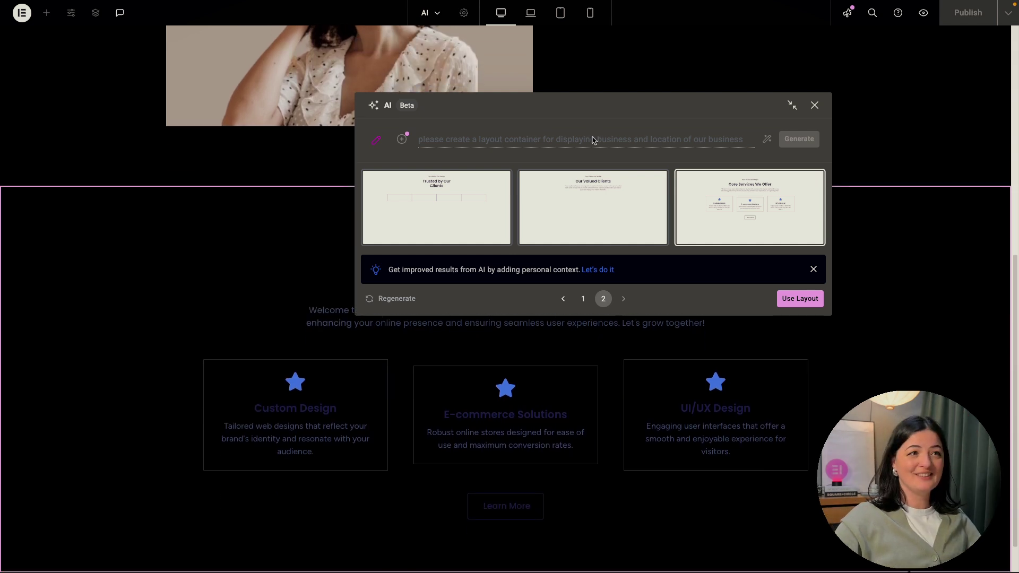
Replace the layout prompt with "please create a container with our working hours" and generate new layout suggestions.
{"action": "left_click", "coordinate": [375, 140]}
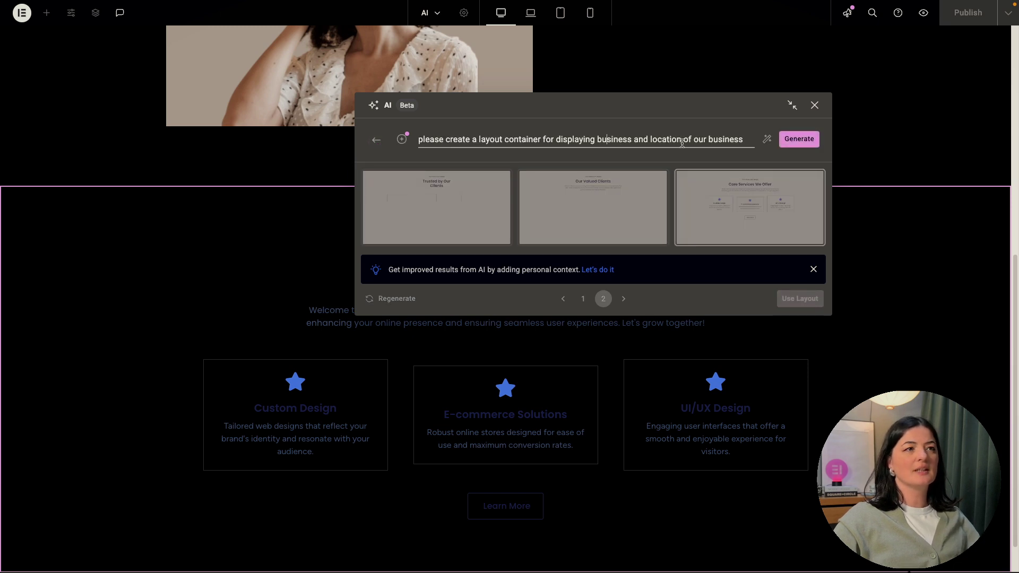
{"action": "left_click_drag", "start_coordinate": [418, 139], "coordinate": [747, 137]}
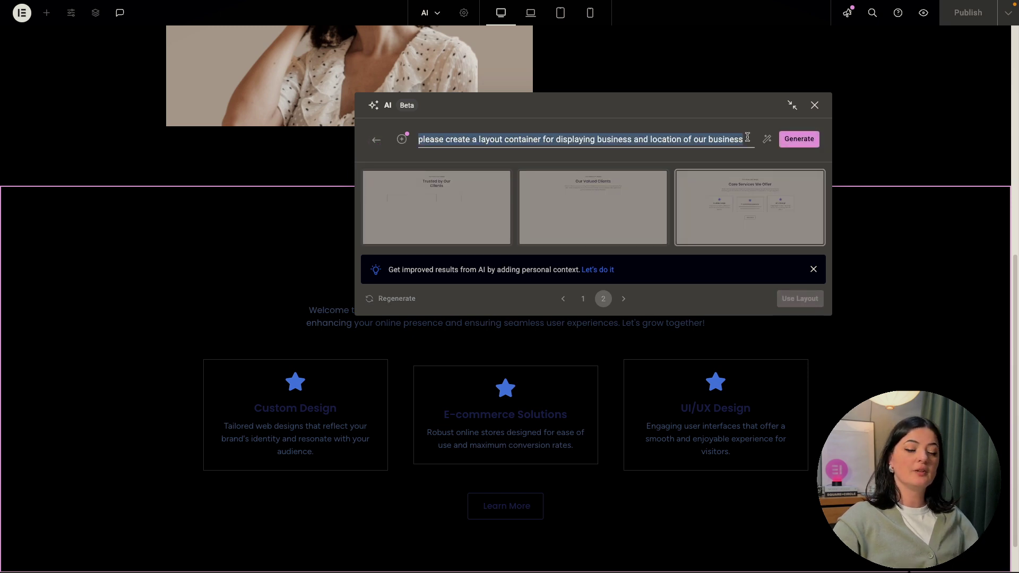
{"action": "key", "text": "BackSpace"}
{"action": "type", "text": "pl"}
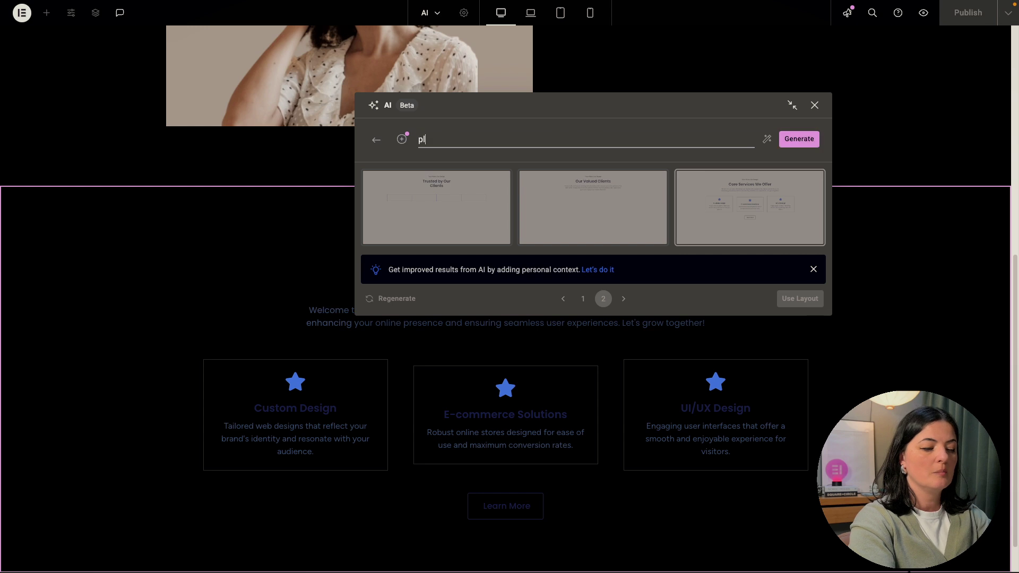
{"action": "type", "text": "ease create a container with the working hours"}
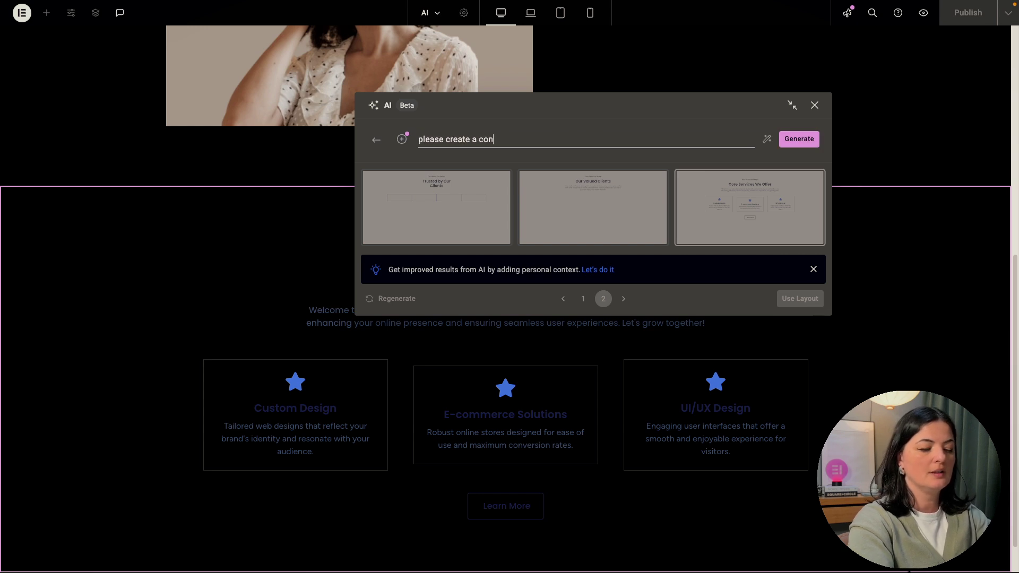
{"action": "left_click", "coordinate": [546, 140]}
{"action": "key", "text": "BackSpace"}
{"action": "key", "text": "BackSpace"}
{"action": "key", "text": "BackSpace"}
{"action": "type", "text": "our working hours"}
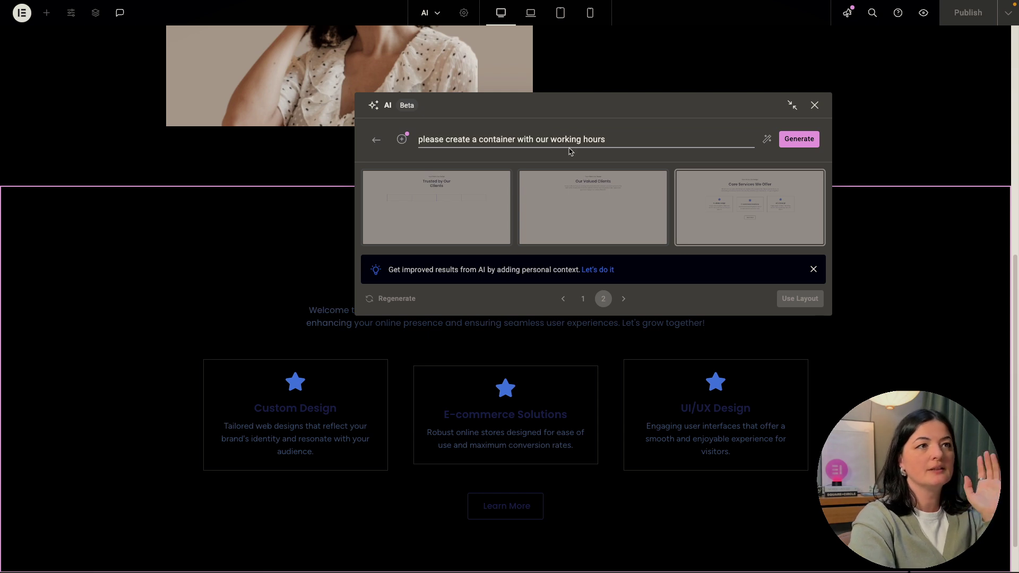
{"action": "left_click", "coordinate": [791, 147]}
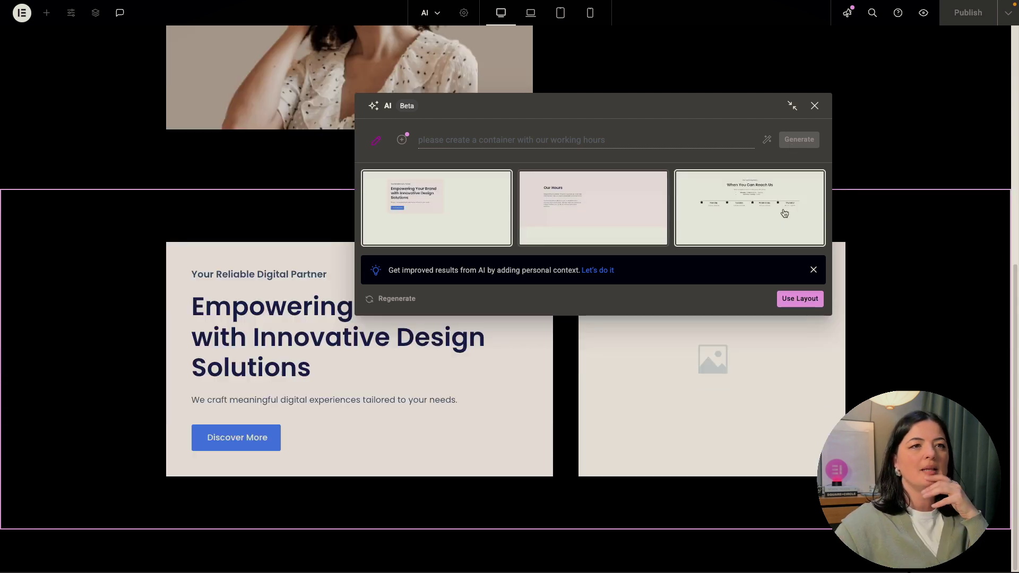
Compare the three generated layouts on the page and insert the When You Can Reach Us layout.
{"action": "left_click", "coordinate": [784, 212]}
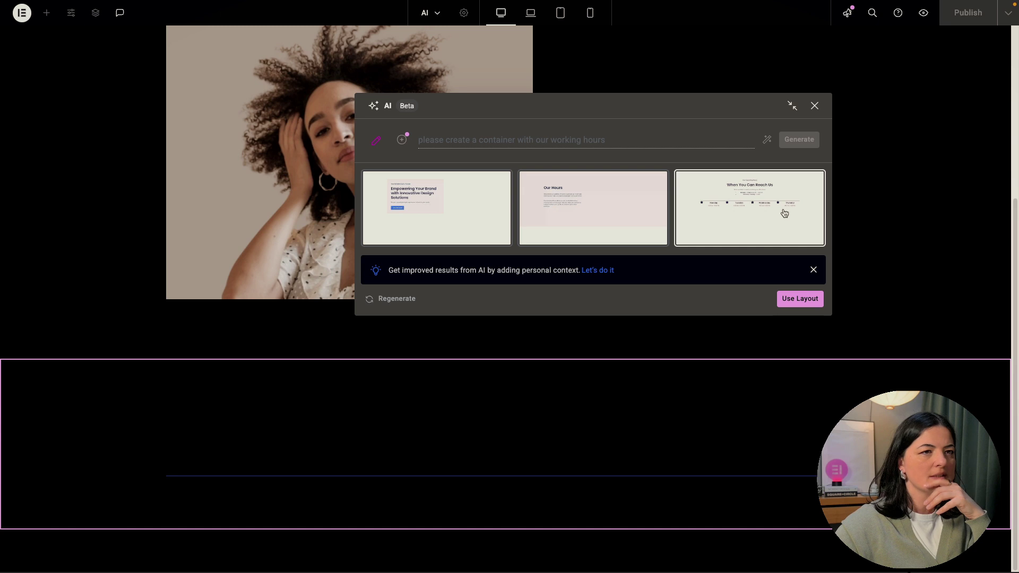
{"action": "left_click", "coordinate": [648, 215]}
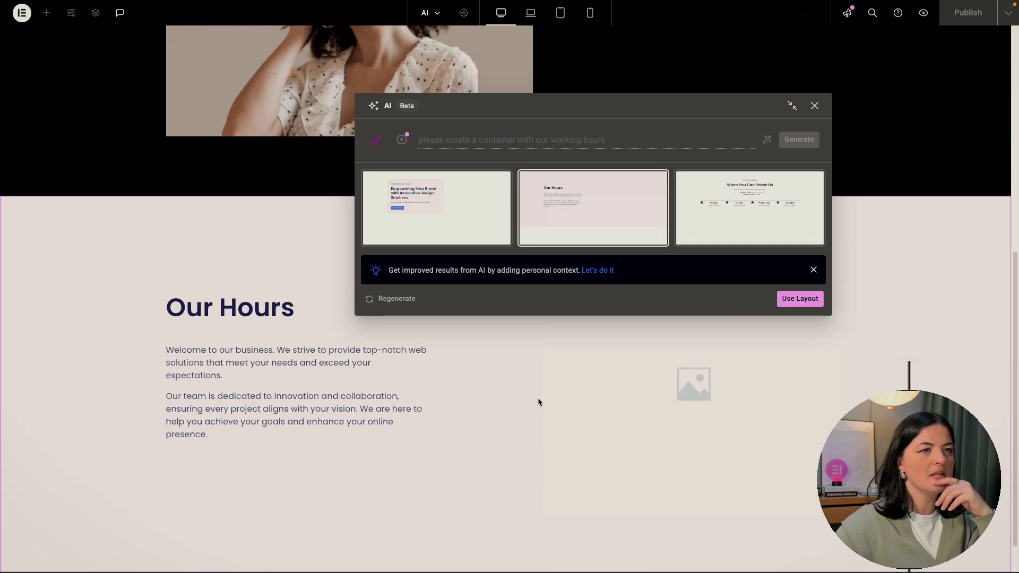
{"action": "left_click", "coordinate": [770, 225]}
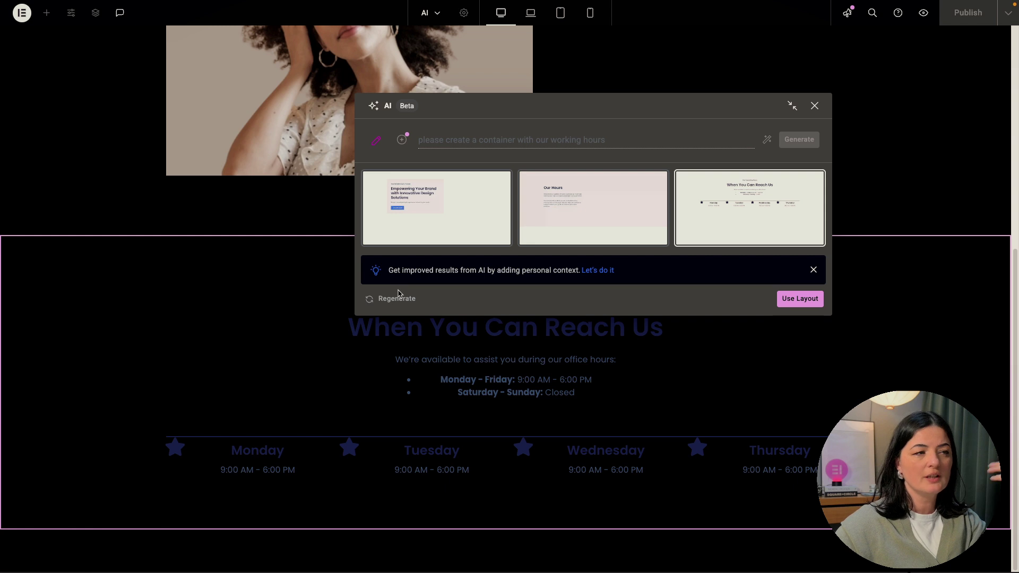
{"action": "left_click", "coordinate": [425, 222]}
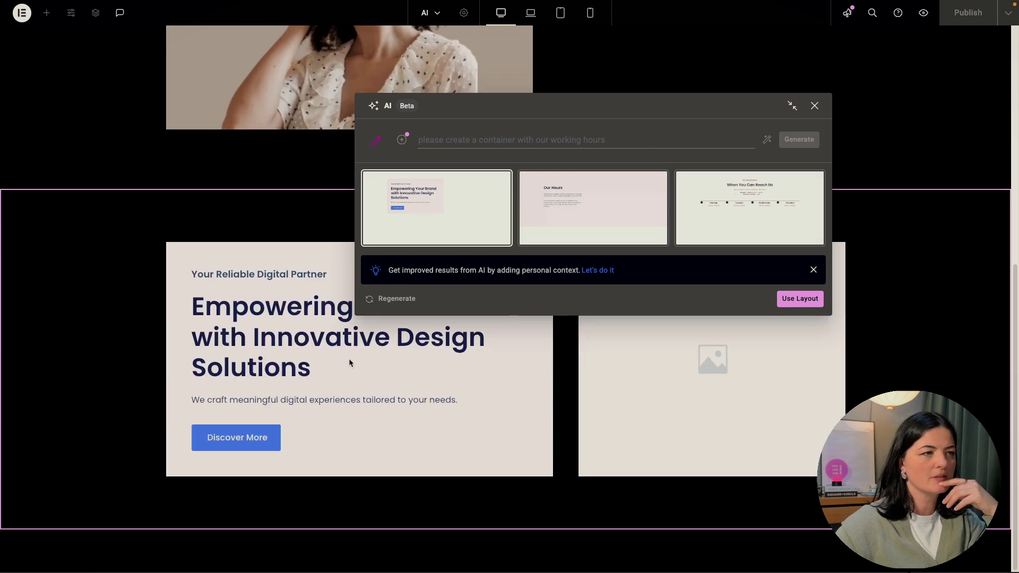
{"action": "scroll", "coordinate": [350, 363], "scroll_direction": "up", "scroll_amount": 1}
{"action": "scroll", "coordinate": [350, 363], "scroll_direction": "down", "scroll_amount": 1}
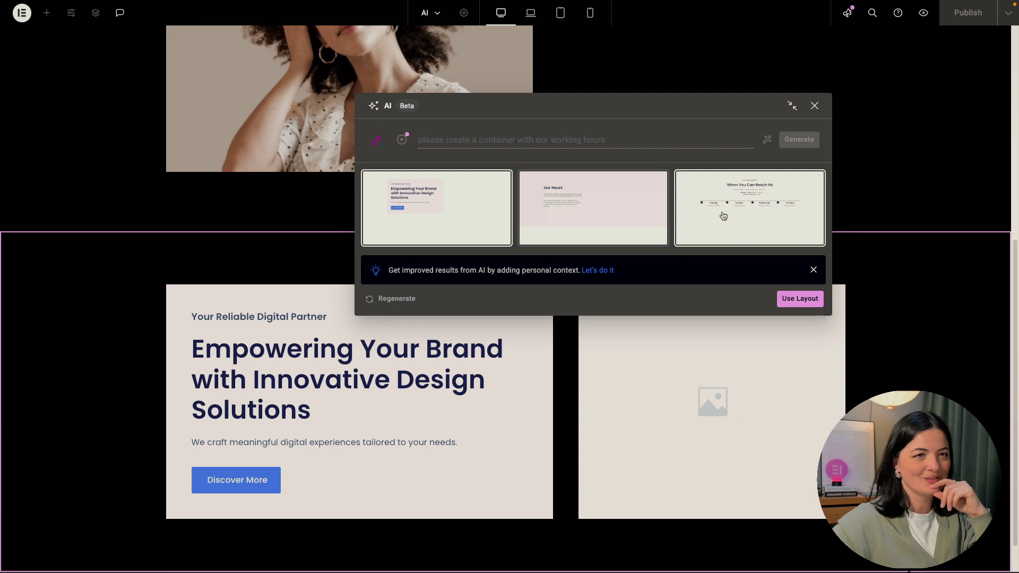
{"action": "left_click", "coordinate": [723, 215]}
{"action": "left_click", "coordinate": [790, 300]}
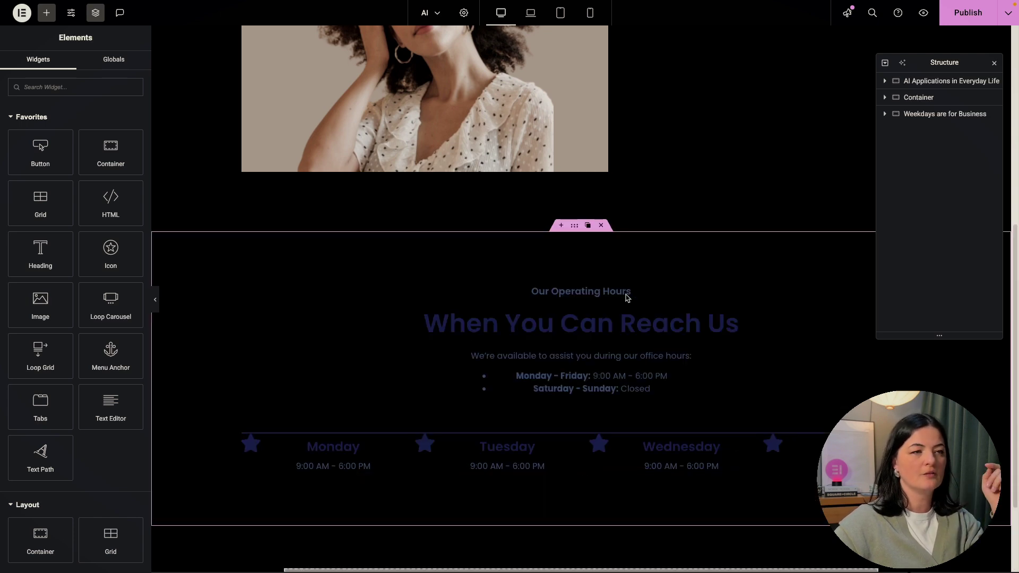
Examine the nested containers of the Weekdays are for Business section down to the Monday icon box.
{"action": "left_click", "coordinate": [898, 116]}
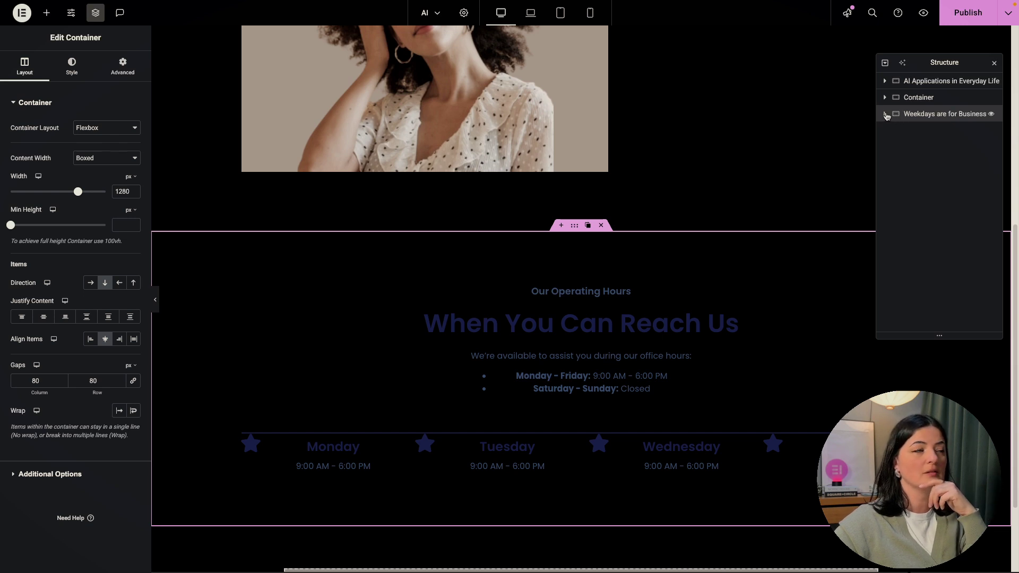
{"action": "left_click", "coordinate": [884, 114]}
{"action": "left_click", "coordinate": [921, 130]}
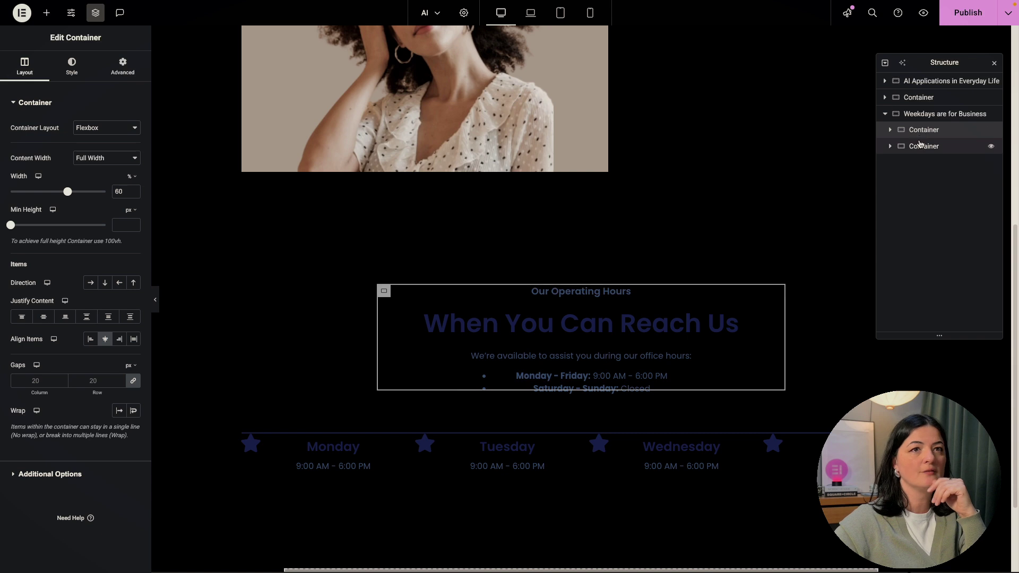
{"action": "left_click", "coordinate": [920, 146]}
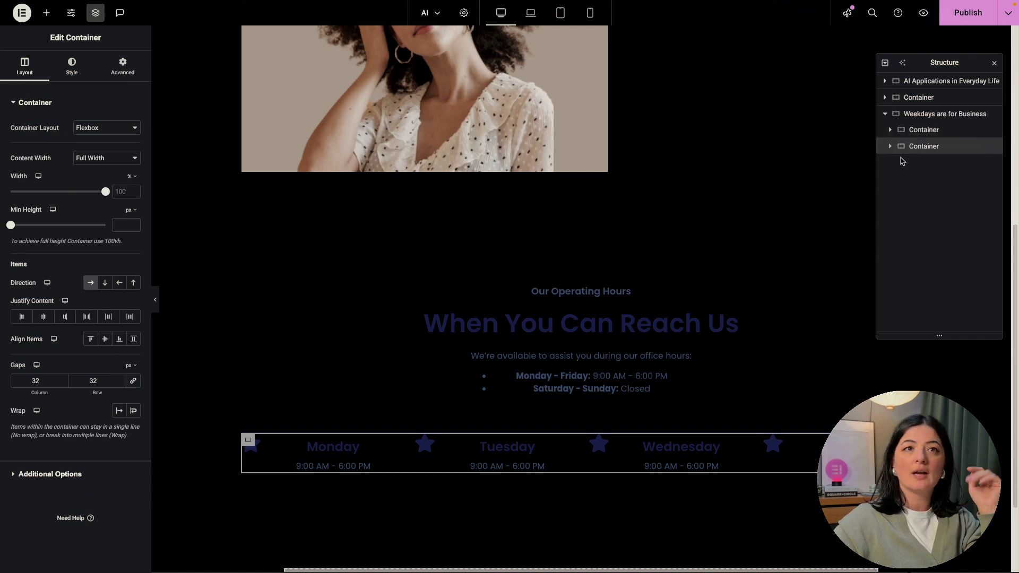
{"action": "left_click", "coordinate": [890, 147]}
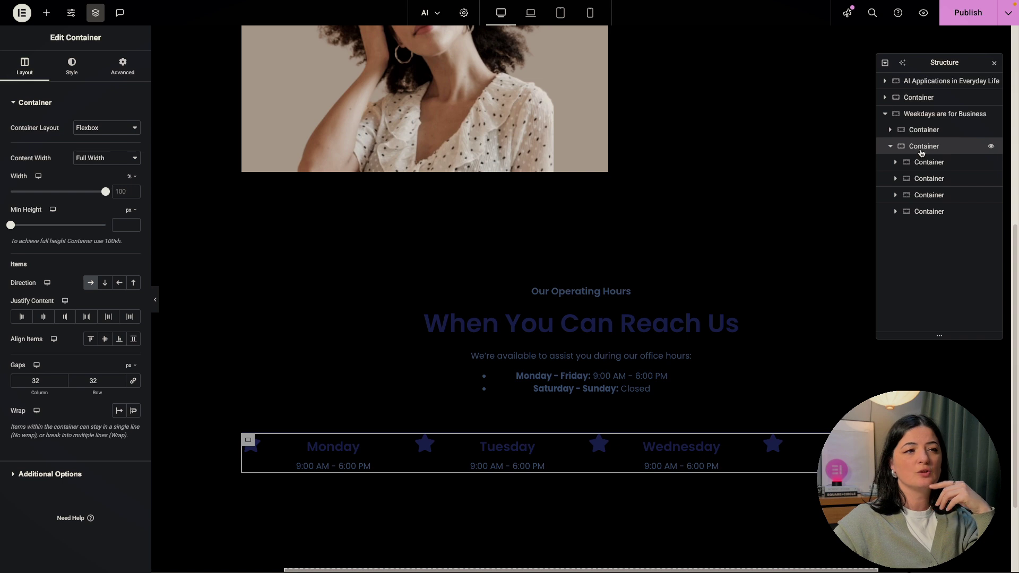
{"action": "left_click", "coordinate": [895, 161]}
{"action": "left_click", "coordinate": [932, 178]}
{"action": "left_click", "coordinate": [917, 162]}
{"action": "left_click", "coordinate": [922, 179]}
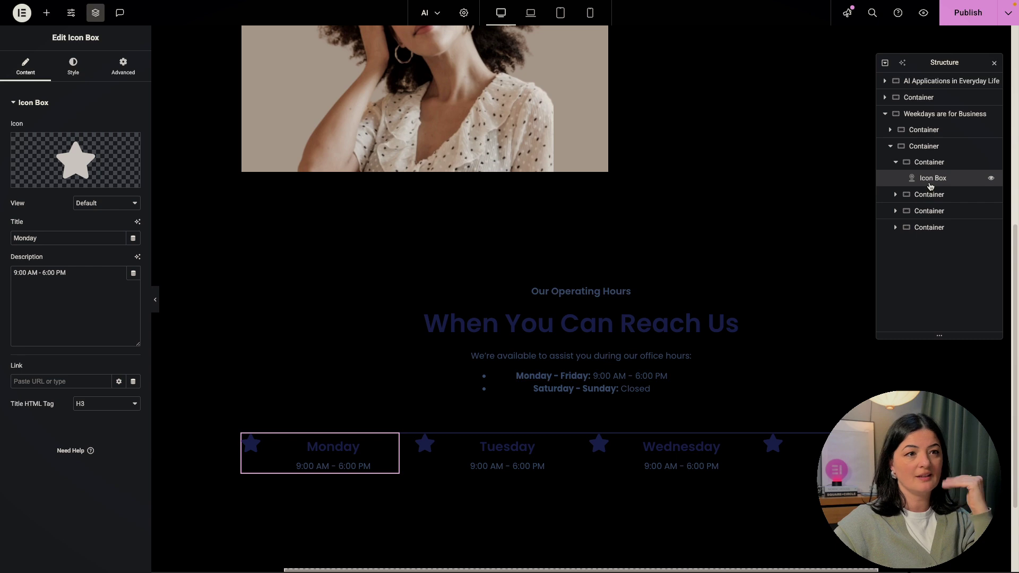
{"action": "left_click", "coordinate": [895, 162]}
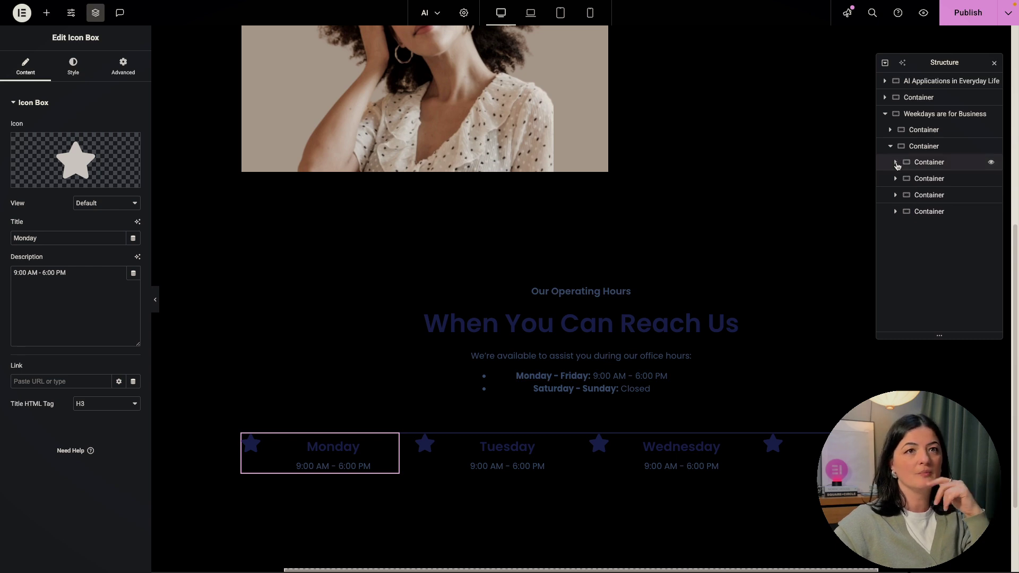
Change the layout of the container holding the weekday icon boxes from Flexbox to Grid.
{"action": "left_click", "coordinate": [900, 154]}
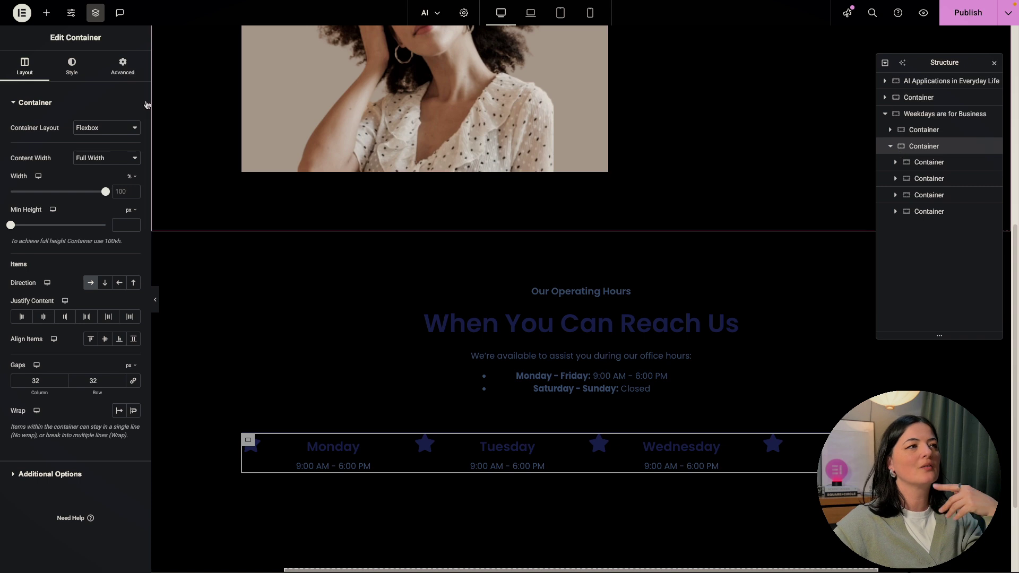
{"action": "left_click", "coordinate": [87, 132]}
{"action": "left_click", "coordinate": [88, 139]}
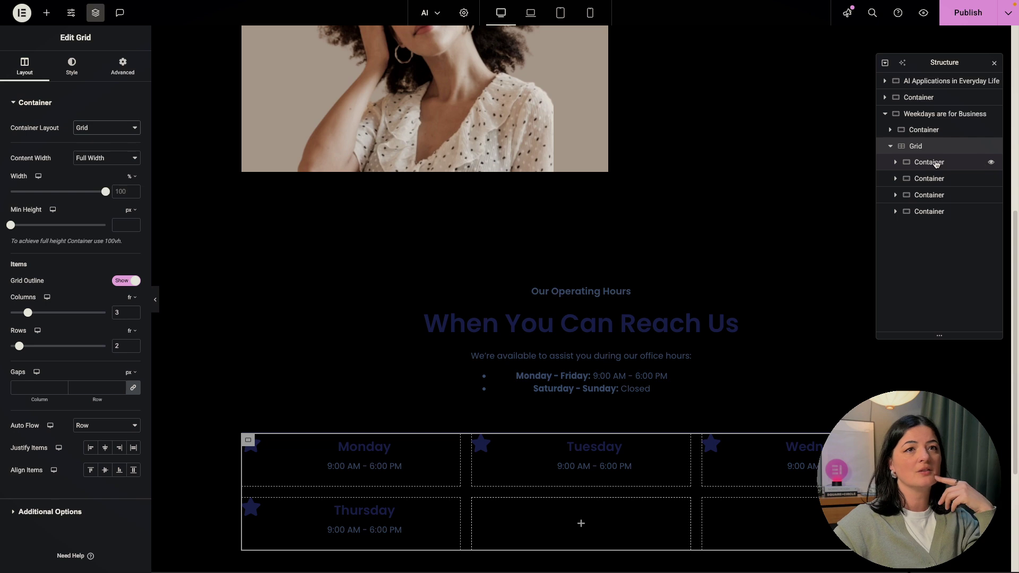
Move the Monday icon box out of its container directly into the grid and delete the emptied container.
{"action": "left_click", "coordinate": [936, 162]}
{"action": "left_click", "coordinate": [896, 163]}
{"action": "left_click_drag", "start_coordinate": [925, 180], "coordinate": [926, 162]}
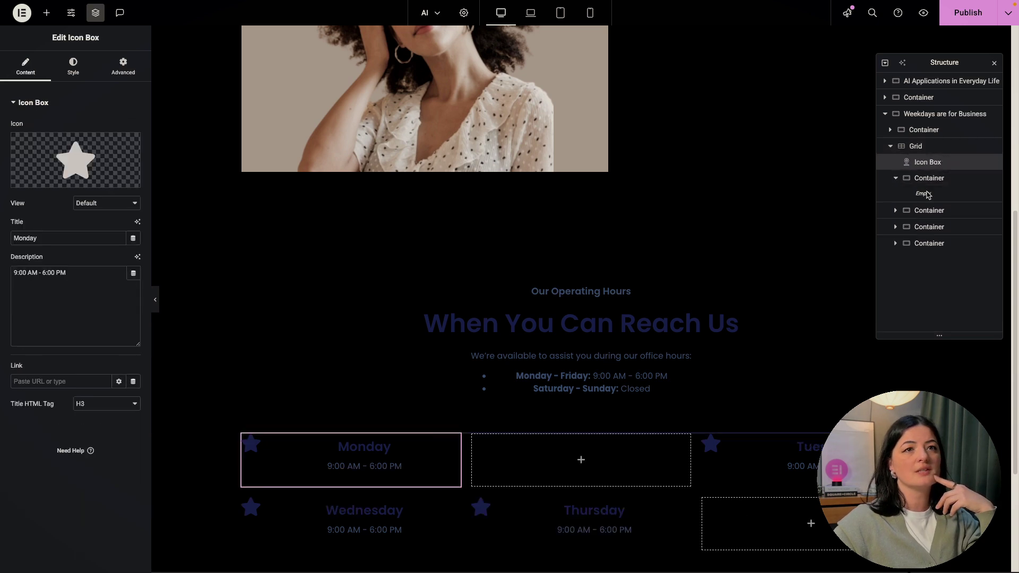
{"action": "right_click", "coordinate": [926, 179]}
{"action": "left_click", "coordinate": [923, 436]}
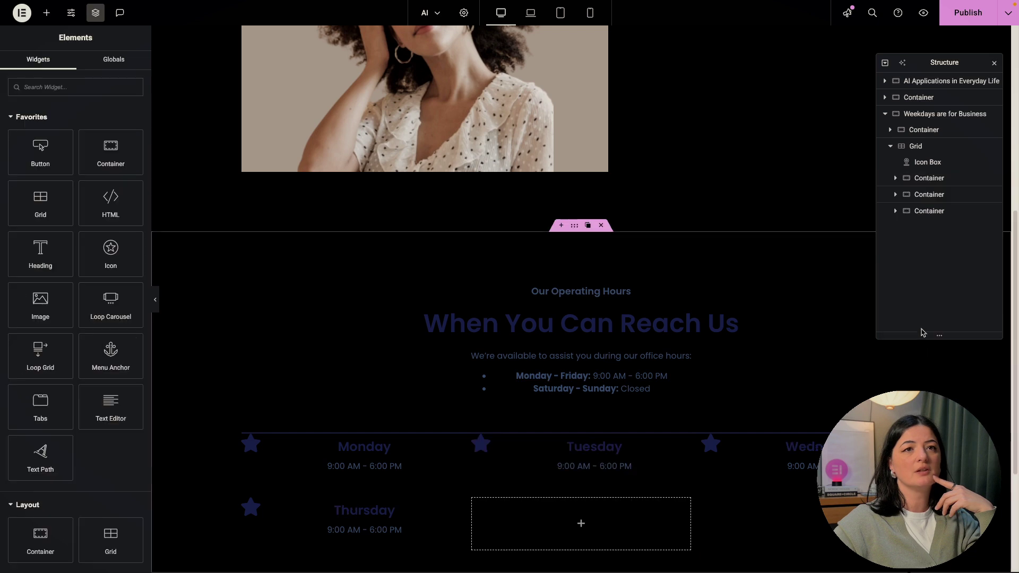
Move the Tuesday icon box directly into the grid below Monday's and delete its emptied container.
{"action": "left_click", "coordinate": [896, 178]}
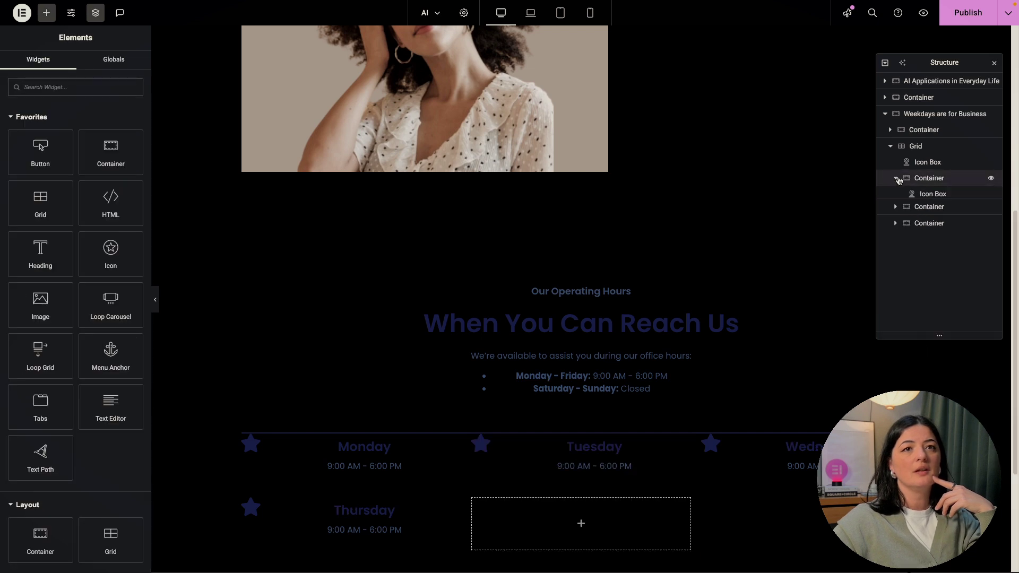
{"action": "left_click", "coordinate": [925, 197]}
{"action": "left_click_drag", "start_coordinate": [924, 198], "coordinate": [925, 182]}
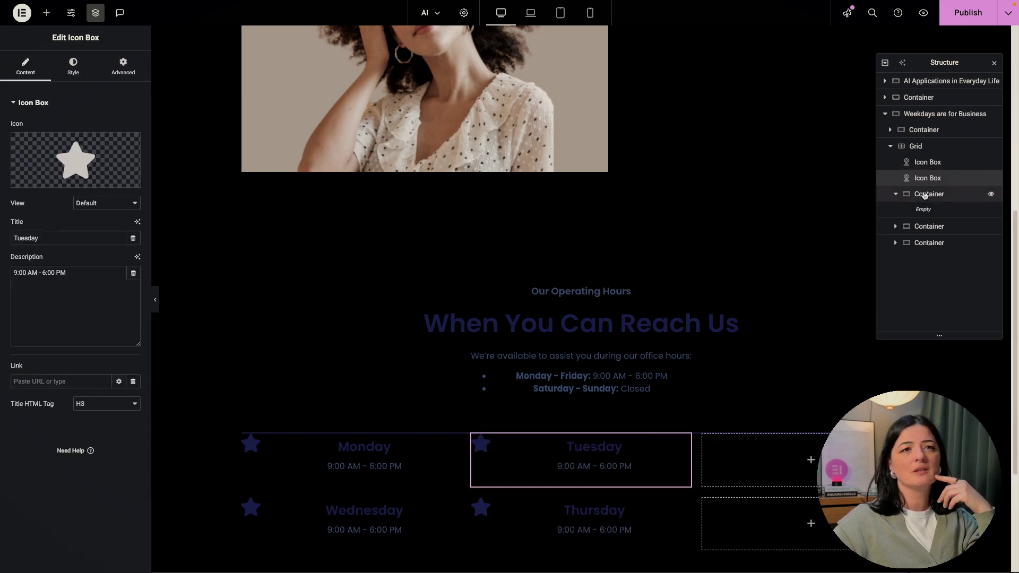
{"action": "left_click", "coordinate": [925, 195]}
{"action": "right_click", "coordinate": [925, 196]}
{"action": "left_click", "coordinate": [918, 470]}
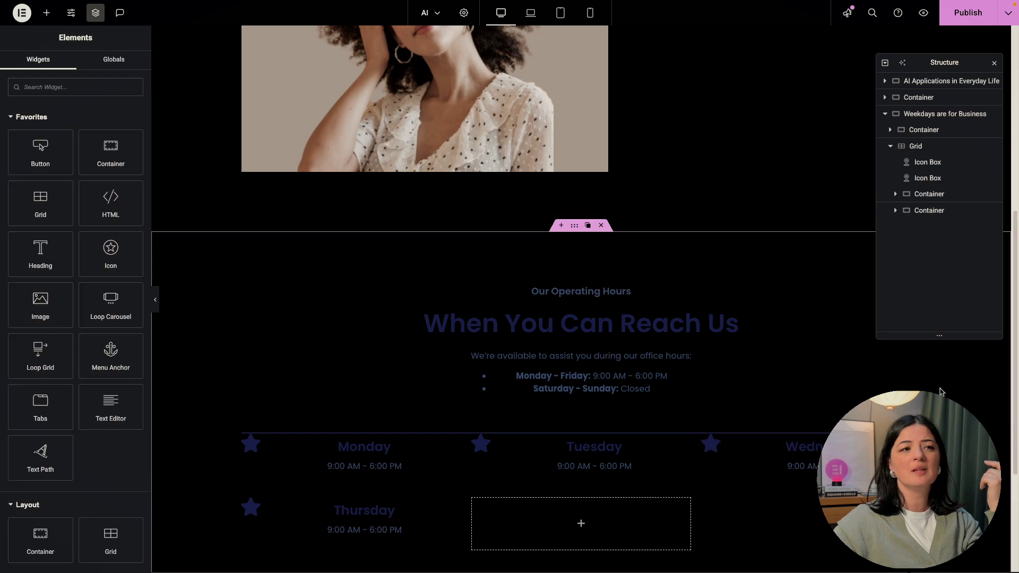
Move the Wednesday icon box directly into the grid after Tuesday's and delete its emptied container.
{"action": "left_click", "coordinate": [895, 194]}
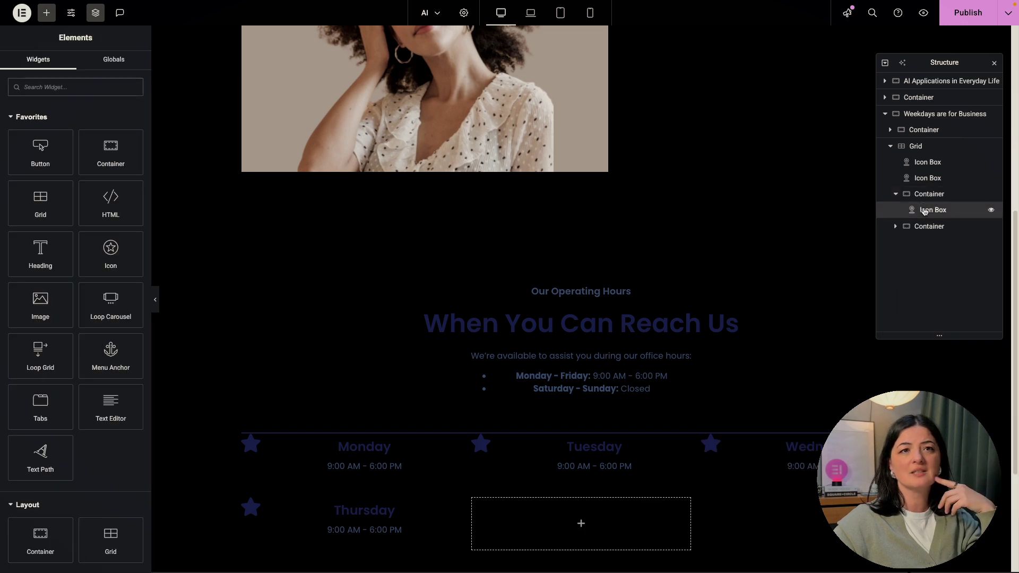
{"action": "left_click", "coordinate": [924, 209]}
{"action": "left_click_drag", "start_coordinate": [925, 210], "coordinate": [927, 192]}
{"action": "left_click", "coordinate": [929, 212]}
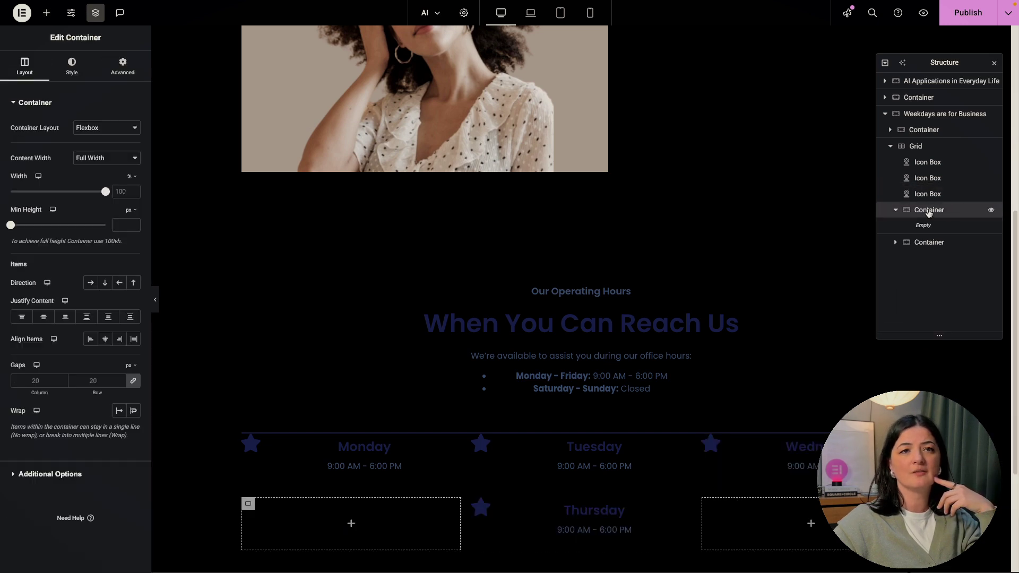
{"action": "right_click", "coordinate": [929, 214]}
{"action": "left_click", "coordinate": [917, 485]}
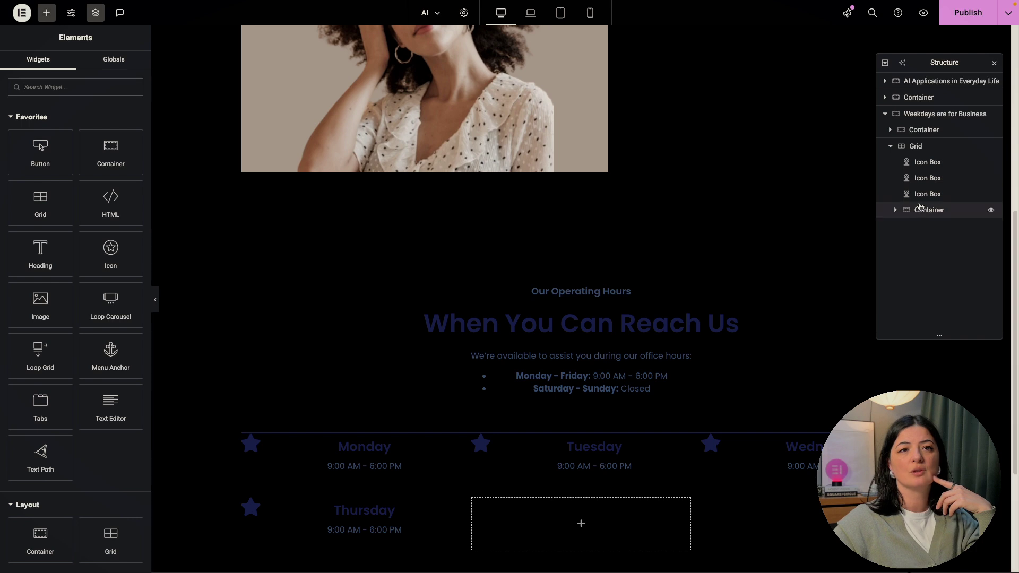
Move the Thursday icon box directly into the grid as the fourth item and delete its emptied container.
{"action": "left_click", "coordinate": [896, 211]}
{"action": "left_click", "coordinate": [920, 225]}
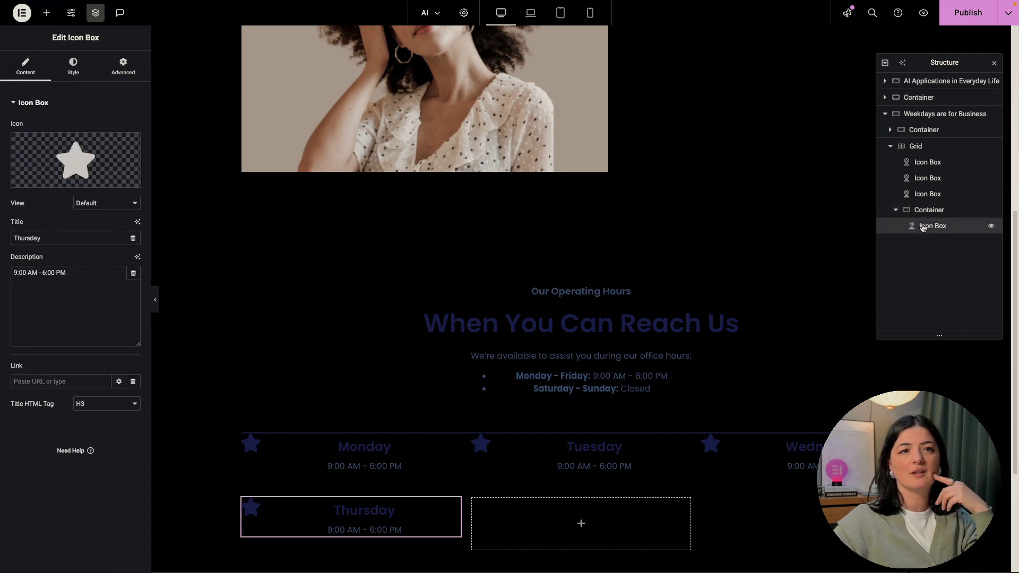
{"action": "left_click_drag", "start_coordinate": [924, 228], "coordinate": [924, 208]}
{"action": "right_click", "coordinate": [923, 226]}
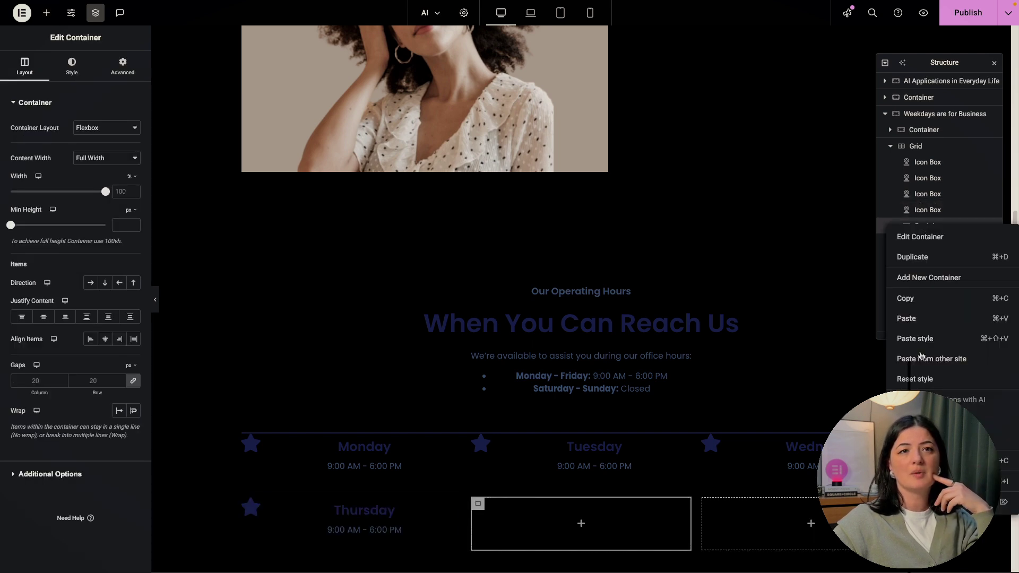
{"action": "left_click", "coordinate": [919, 502]}
Set the weekday grid to 2 columns and preview the page in Mobile Portrait view.
{"action": "left_click", "coordinate": [808, 499]}
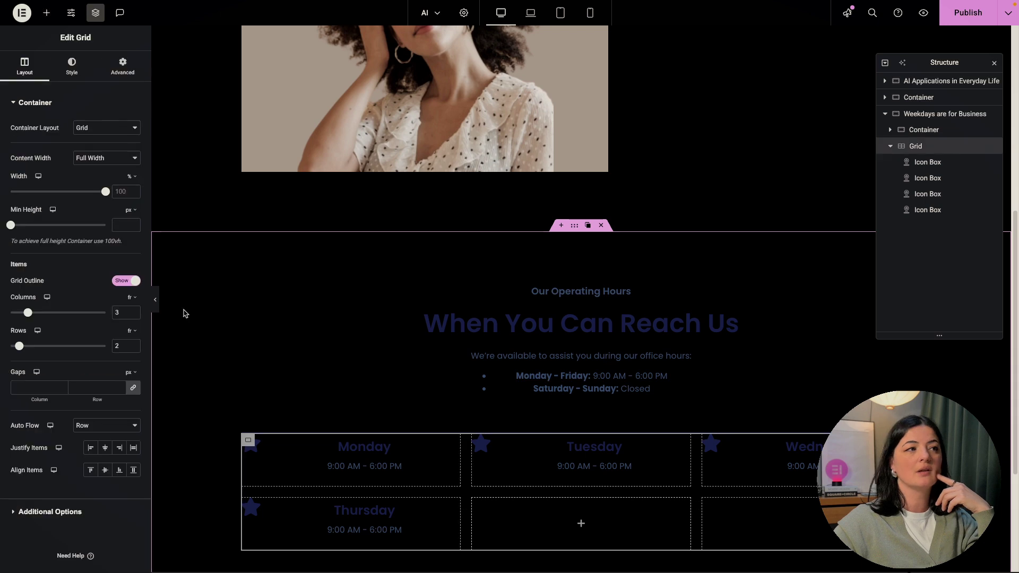
{"action": "left_click", "coordinate": [157, 300]}
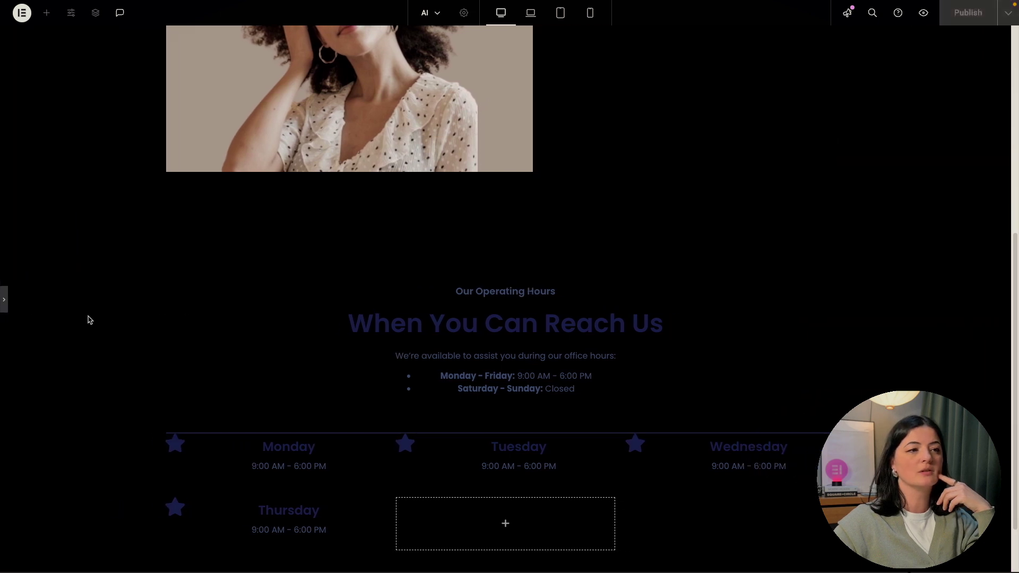
{"action": "left_click", "coordinate": [5, 301]}
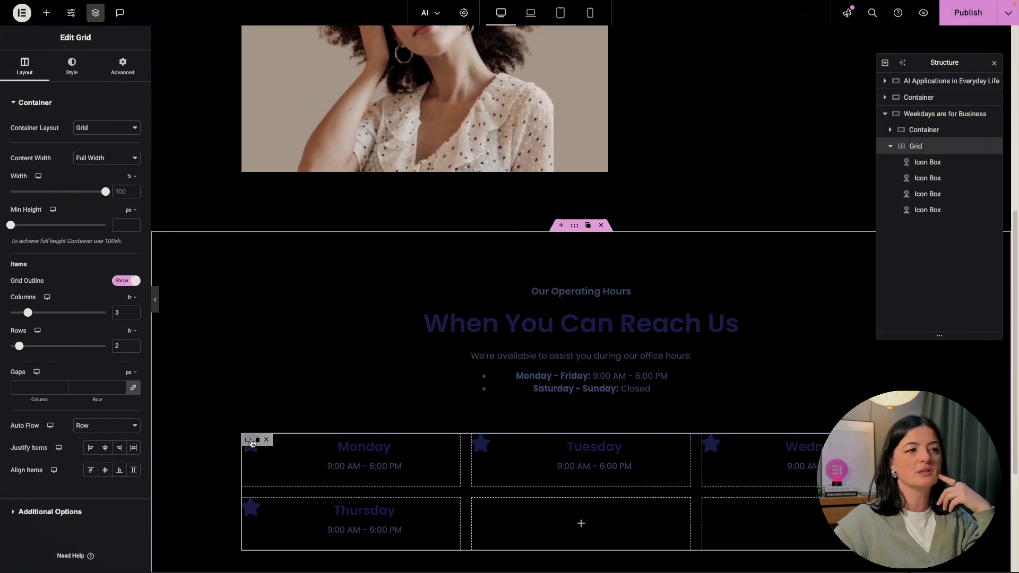
{"action": "left_click", "coordinate": [134, 316]}
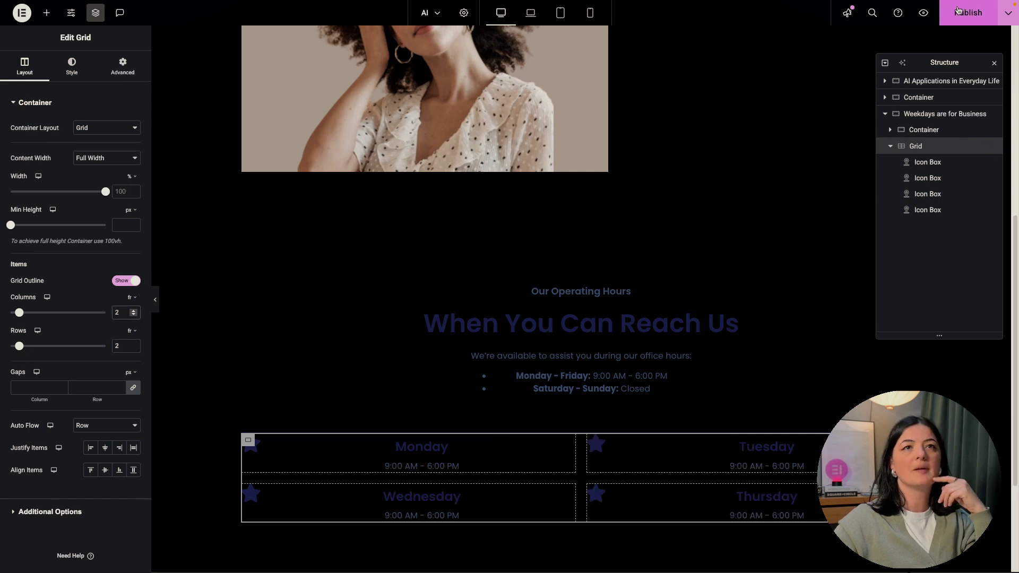
{"action": "left_click", "coordinate": [589, 13]}
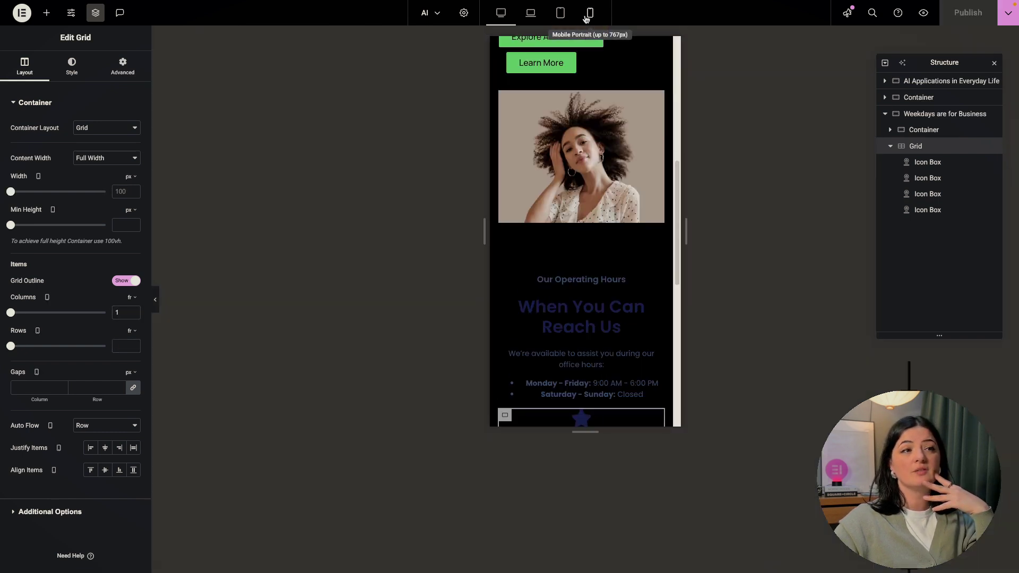
Check the weekday grid in the Mobile Portrait and Tablet Portrait previews, and return to the Desktop view.
{"action": "scroll", "coordinate": [646, 360], "scroll_direction": "down", "scroll_amount": 4}
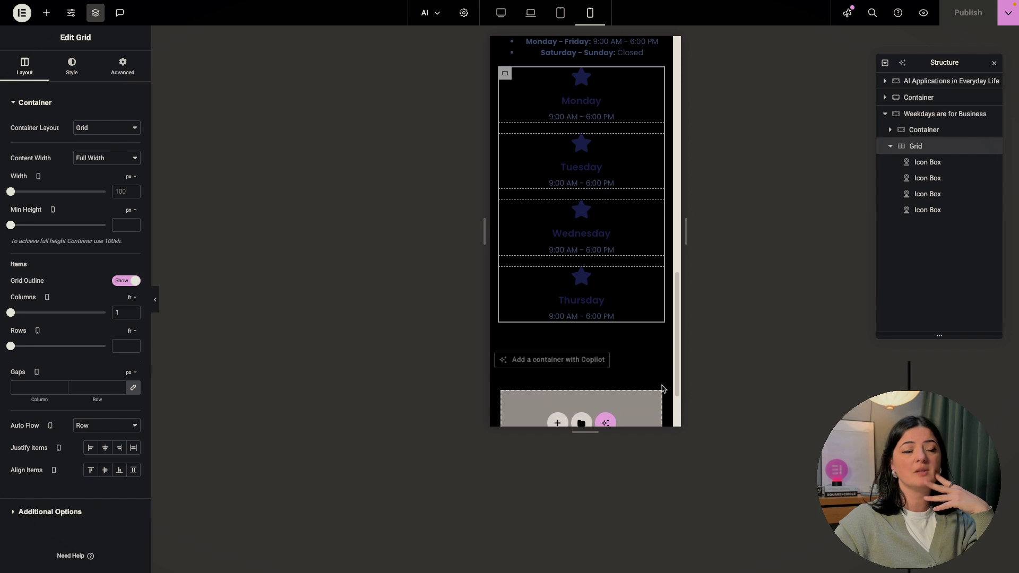
{"action": "scroll", "coordinate": [633, 348], "scroll_direction": "up", "scroll_amount": 2}
{"action": "scroll", "coordinate": [632, 347], "scroll_direction": "up", "scroll_amount": 5}
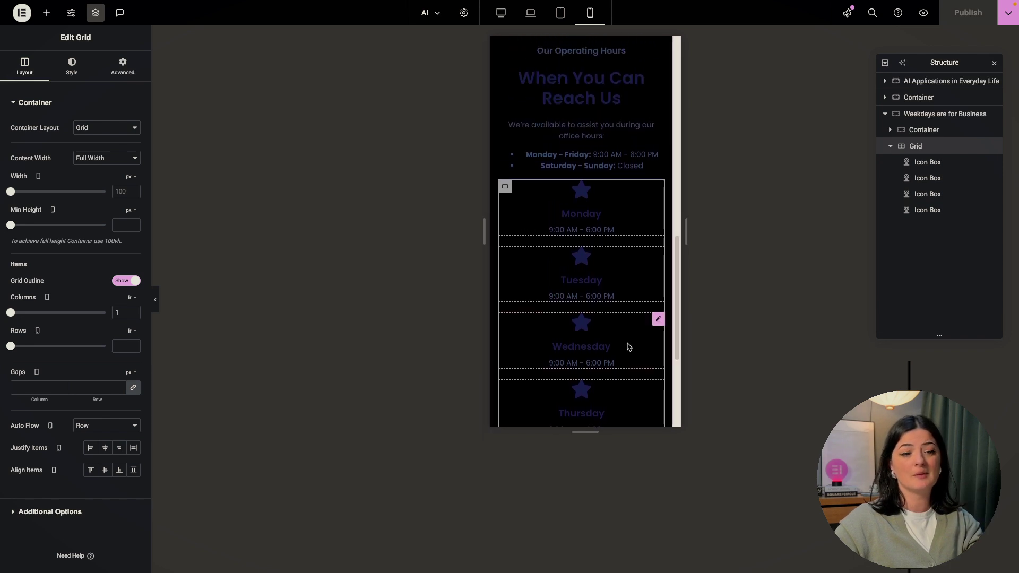
{"action": "left_click", "coordinate": [560, 13]}
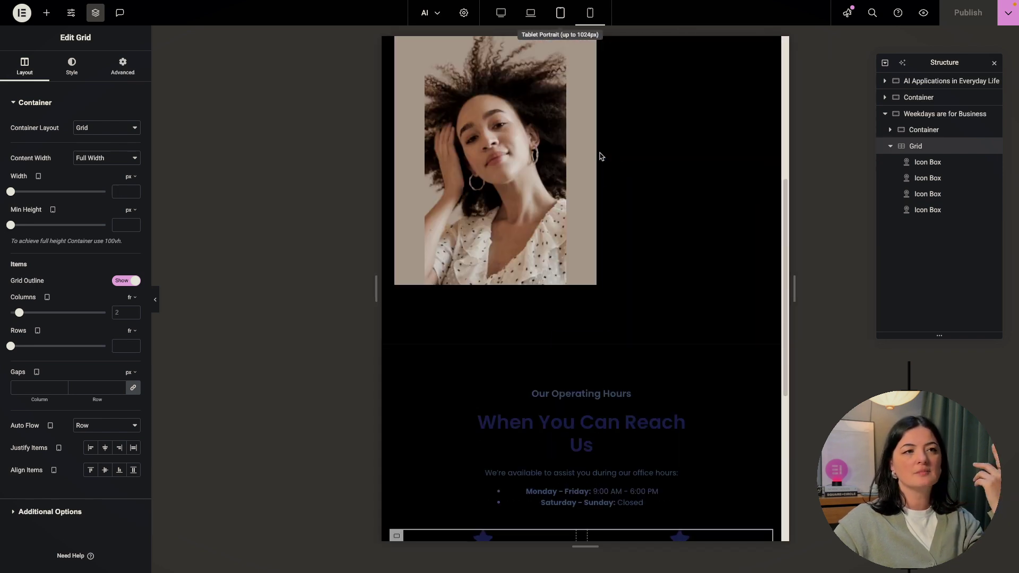
{"action": "scroll", "coordinate": [657, 292], "scroll_direction": "down", "scroll_amount": 3}
{"action": "scroll", "coordinate": [657, 292], "scroll_direction": "down", "scroll_amount": 2}
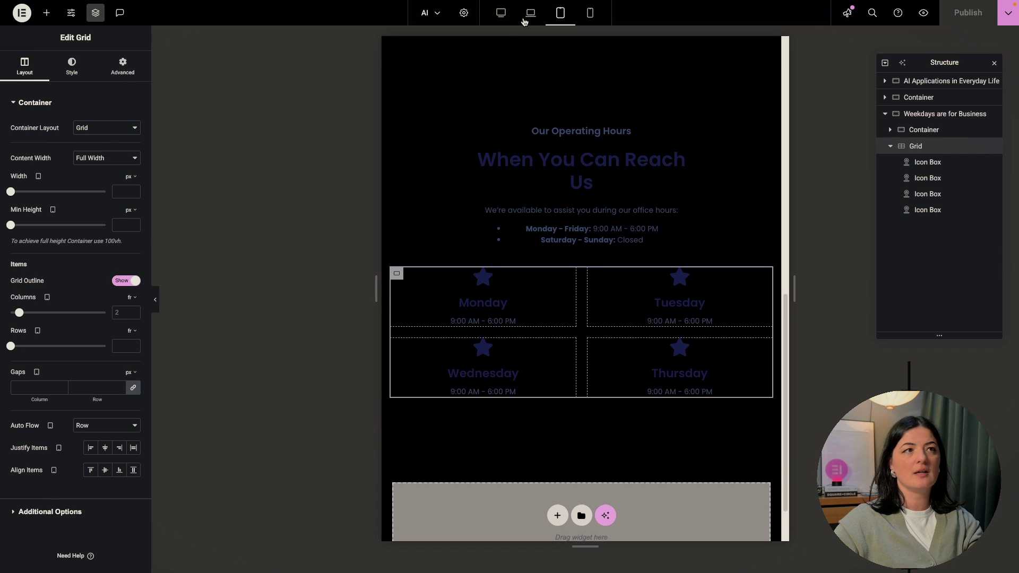
{"action": "left_click", "coordinate": [501, 13]}
{"action": "scroll", "coordinate": [637, 207], "scroll_direction": "up", "scroll_amount": 7}
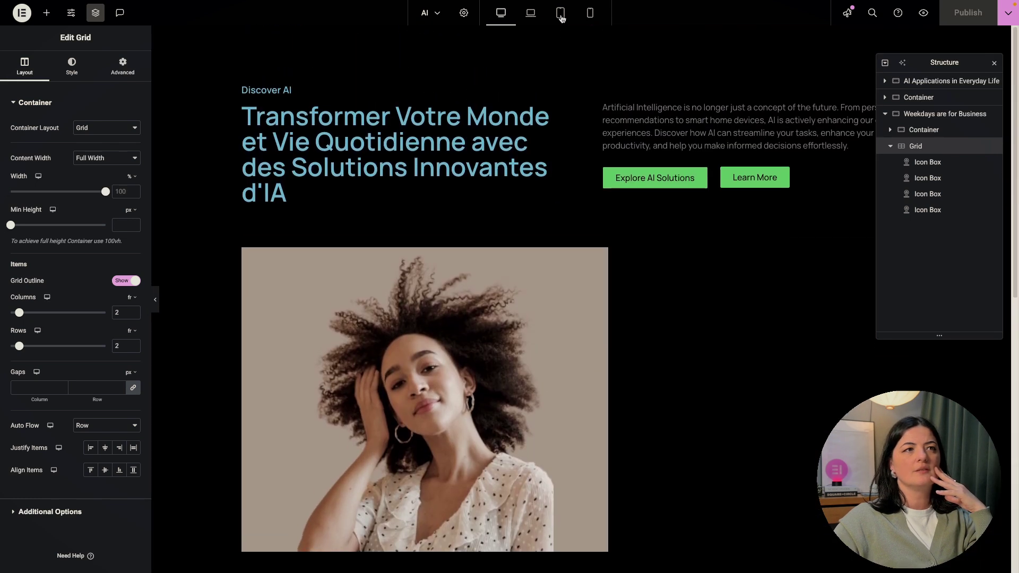
Compare the page in Mobile Portrait once more with the Desktop layout of the operating-hours section.
{"action": "left_click", "coordinate": [590, 13]}
{"action": "scroll", "coordinate": [623, 295], "scroll_direction": "down", "scroll_amount": 5}
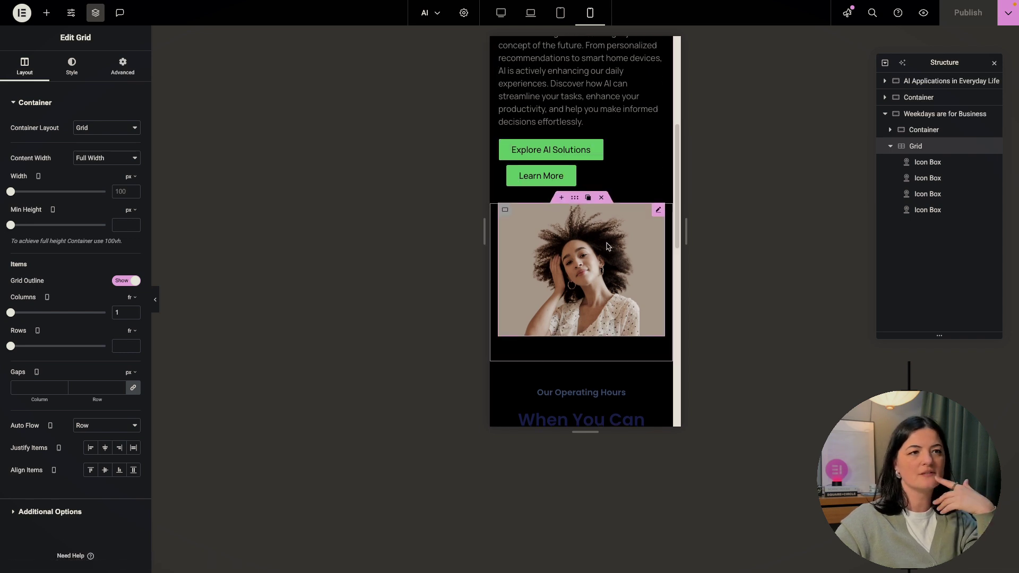
{"action": "scroll", "coordinate": [581, 254], "scroll_direction": "down", "scroll_amount": 2}
{"action": "left_click", "coordinate": [501, 13]}
{"action": "scroll", "coordinate": [739, 309], "scroll_direction": "down", "scroll_amount": 5}
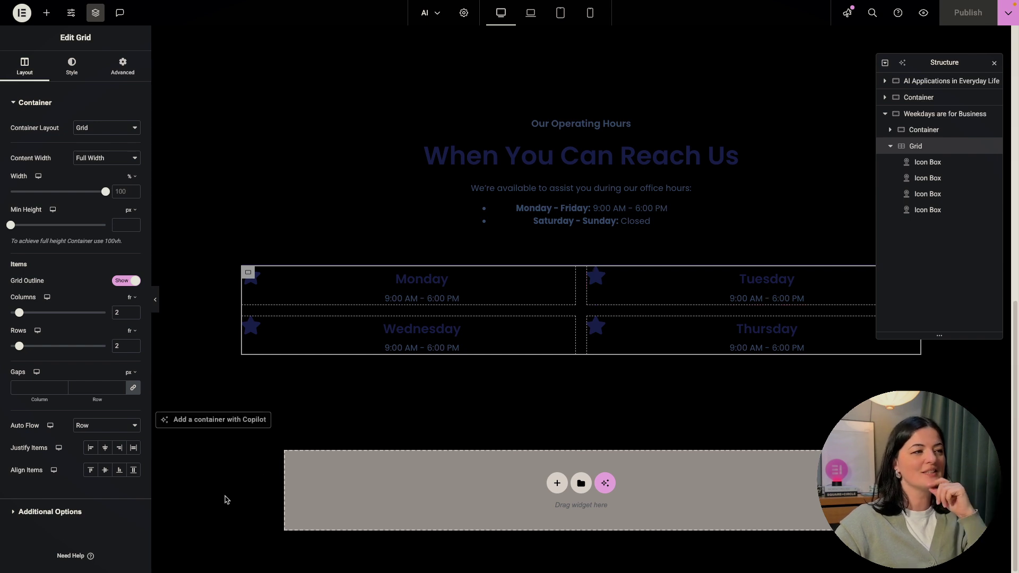
Generate custom CSS for the operating-hours container with AI from the suggestion "Add a circle-shaped clip mask, semi transparent on hover" and insert it.
{"action": "left_click", "coordinate": [498, 175]}
{"action": "left_click", "coordinate": [574, 59]}
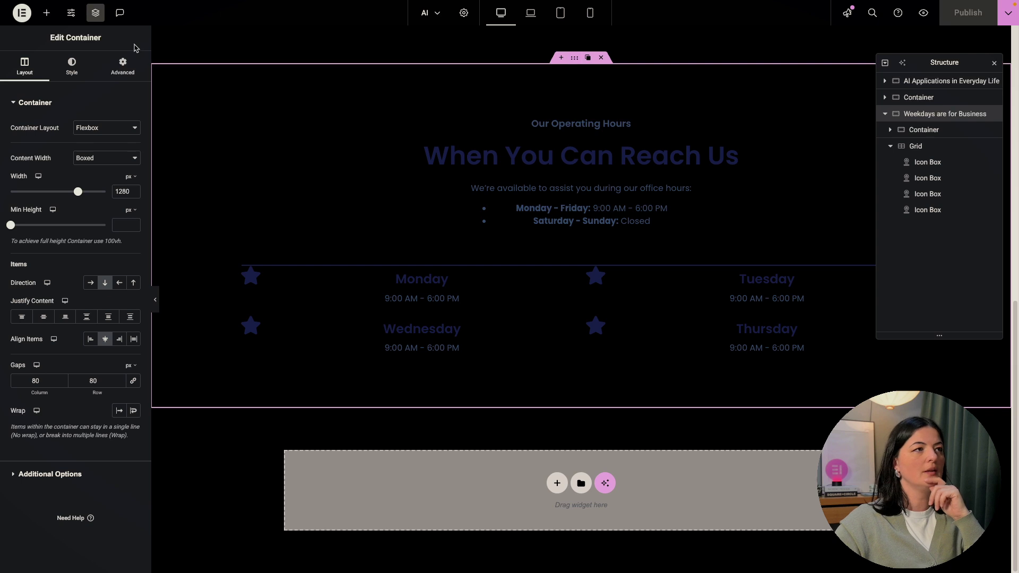
{"action": "left_click", "coordinate": [123, 66]}
{"action": "scroll", "coordinate": [89, 492], "scroll_direction": "down", "scroll_amount": 3}
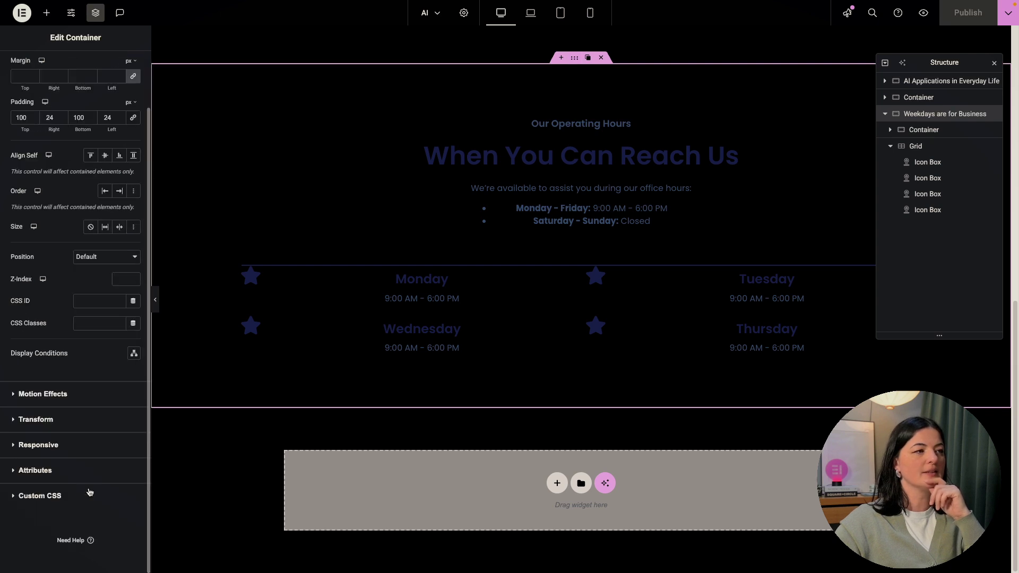
{"action": "left_click", "coordinate": [55, 496]}
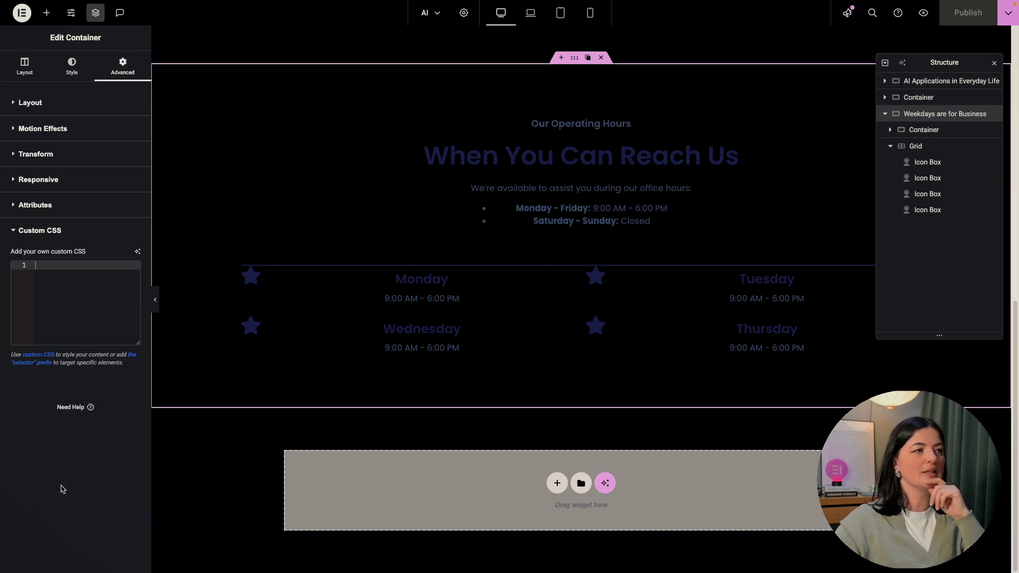
{"action": "left_click", "coordinate": [139, 251]}
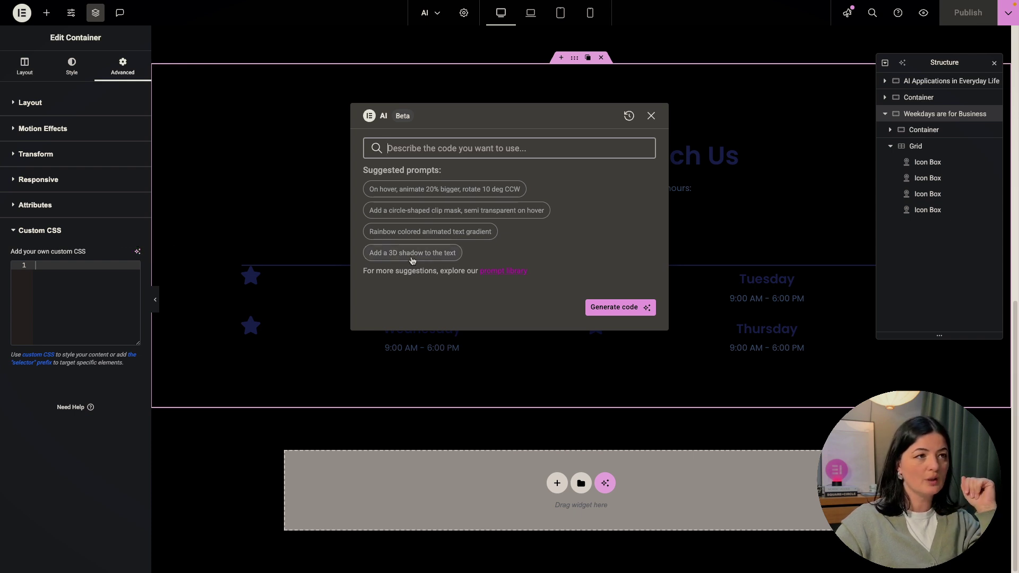
{"action": "left_click", "coordinate": [407, 215]}
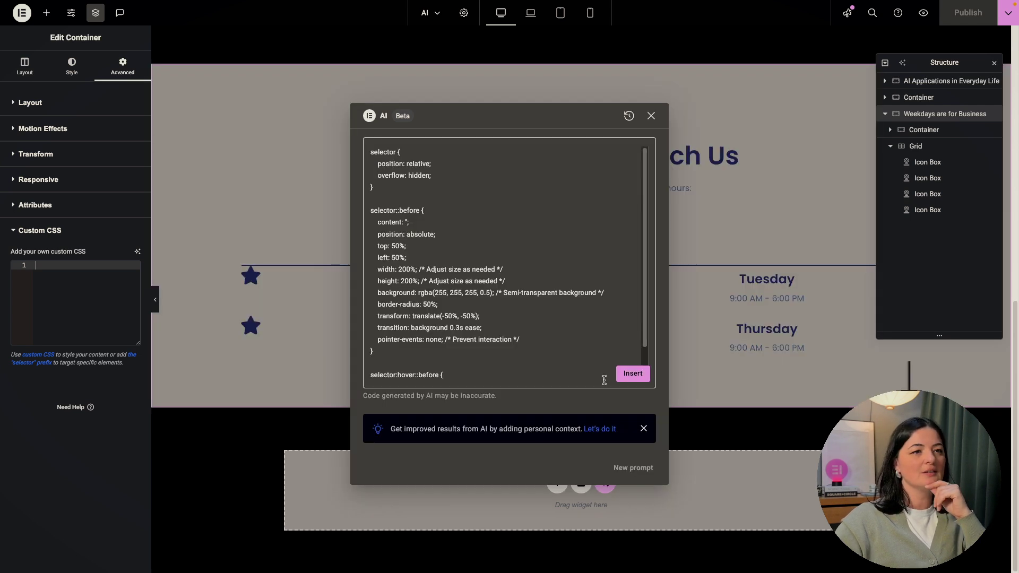
{"action": "left_click", "coordinate": [625, 375]}
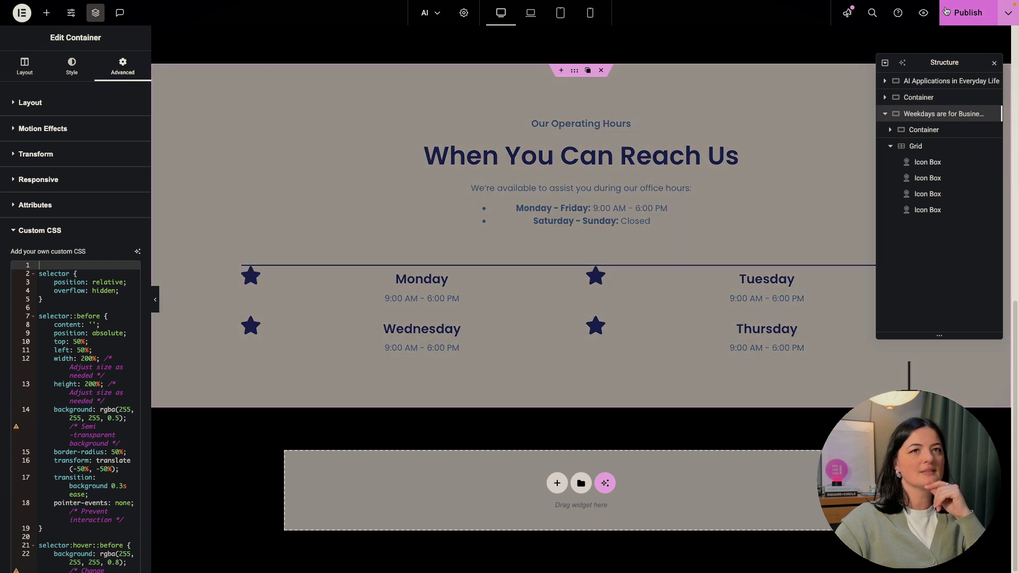
Review the inserted CSS and preview the operating-hours section on the front-end page, returning to the editor.
{"action": "scroll", "coordinate": [93, 426], "scroll_direction": "down", "scroll_amount": 3}
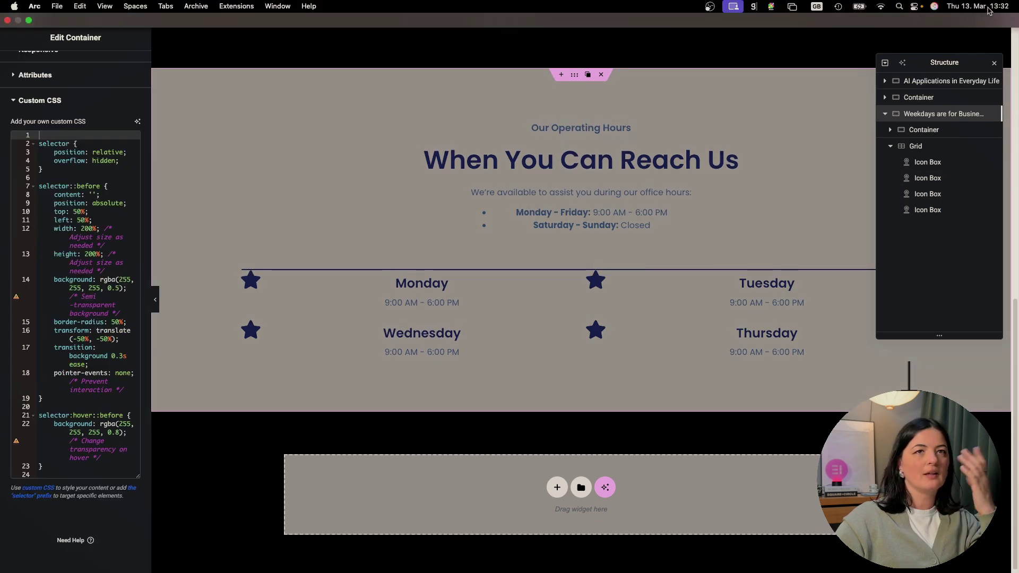
{"action": "left_click", "coordinate": [924, 12]}
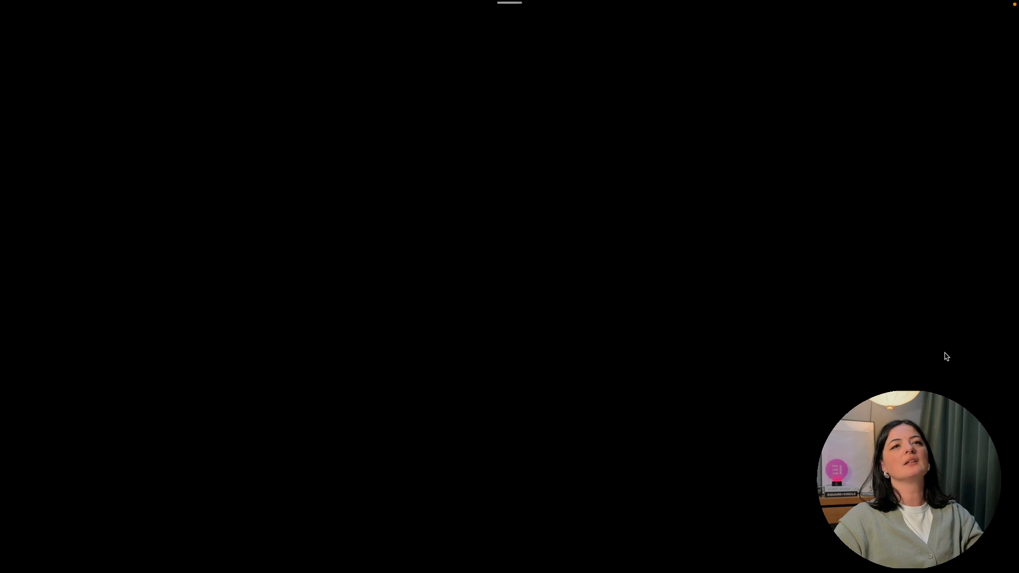
{"action": "scroll", "coordinate": [978, 383], "scroll_direction": "down", "scroll_amount": 5}
{"action": "scroll", "coordinate": [977, 383], "scroll_direction": "down", "scroll_amount": 2}
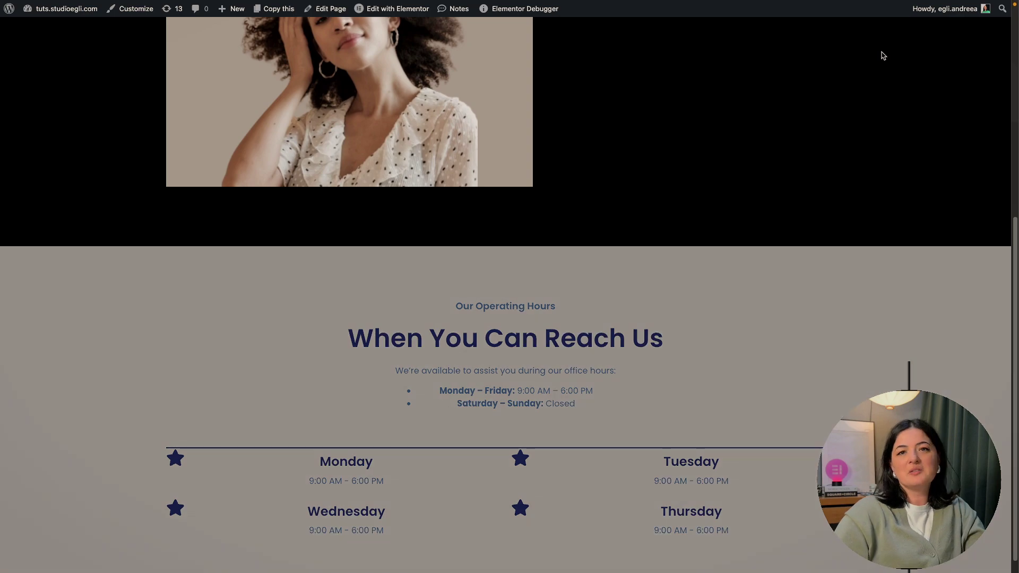
{"action": "mouse_move", "coordinate": [1, 289]}
{"action": "left_click", "coordinate": [48, 416]}
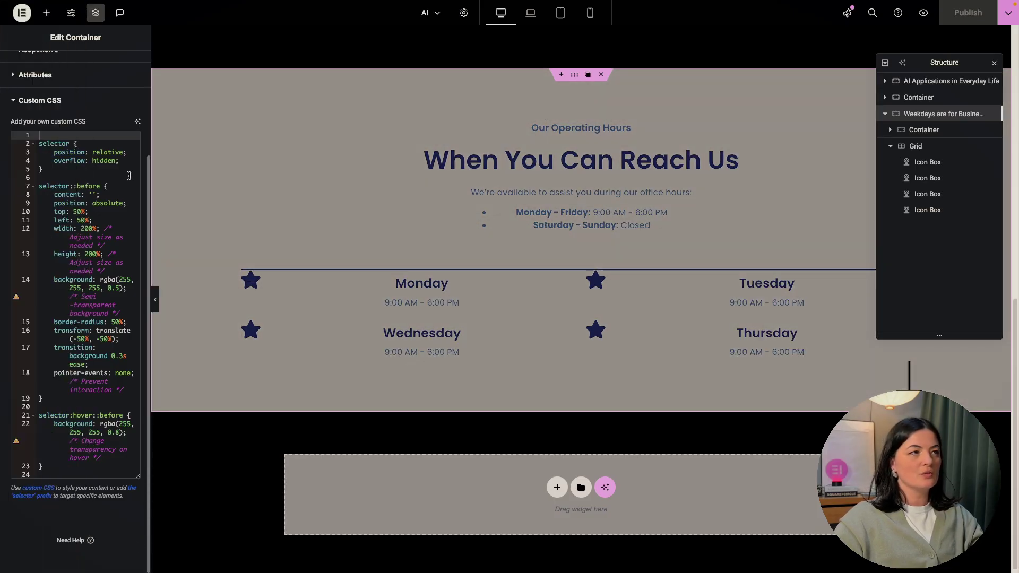
Browse the code examples in Elementor's AI Prompt Library, and close the AI code prompt back in the editor without generating anything.
{"action": "left_click", "coordinate": [137, 123]}
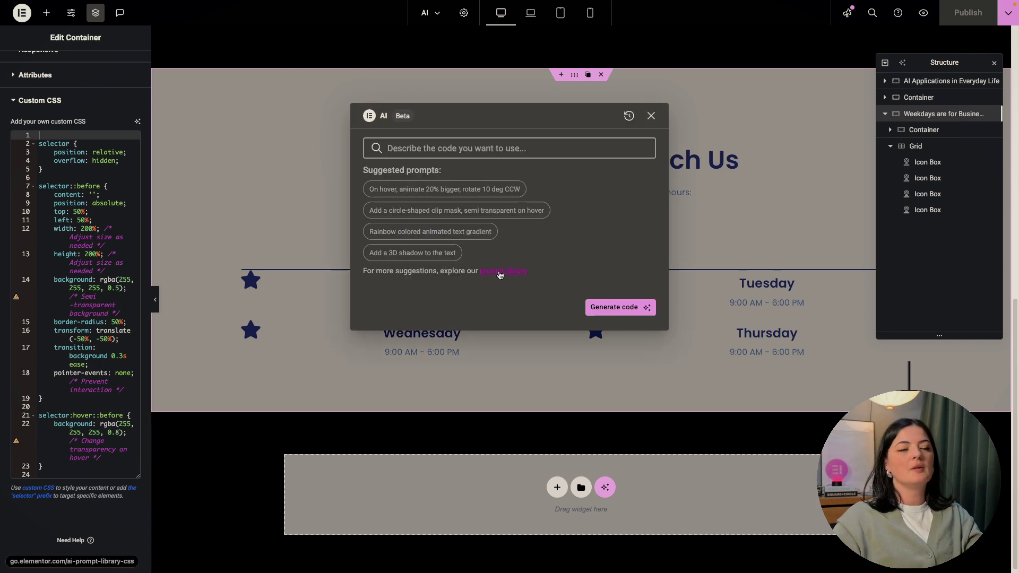
{"action": "left_click", "coordinate": [500, 274]}
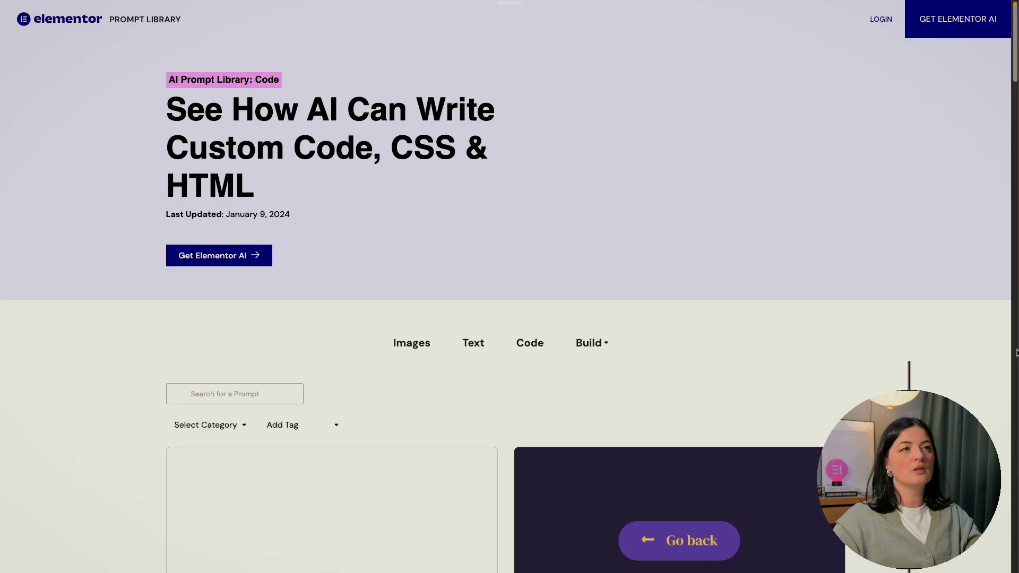
{"action": "scroll", "coordinate": [905, 364], "scroll_direction": "down", "scroll_amount": 15}
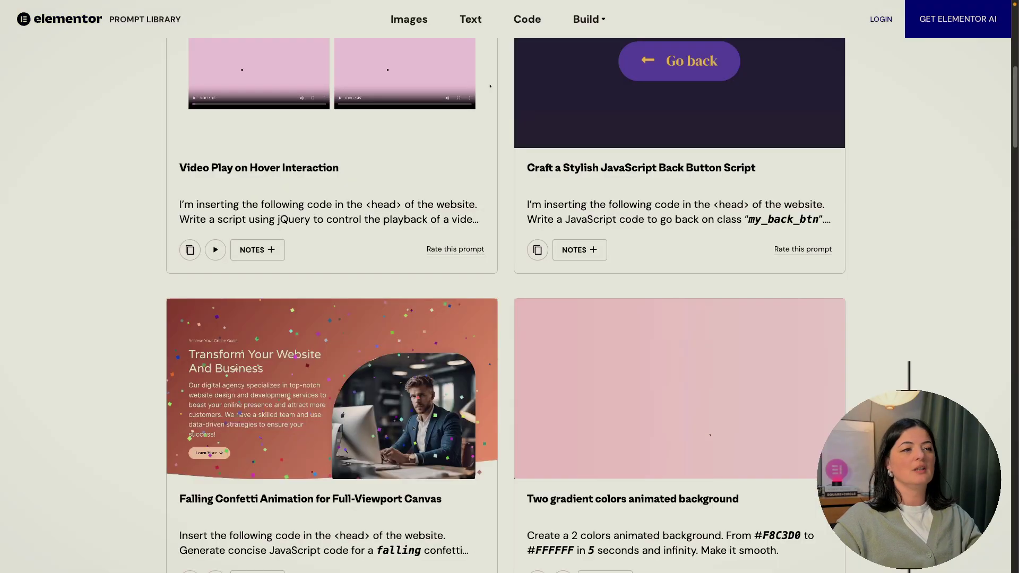
{"action": "scroll", "coordinate": [510, 287], "scroll_direction": "down", "scroll_amount": 10}
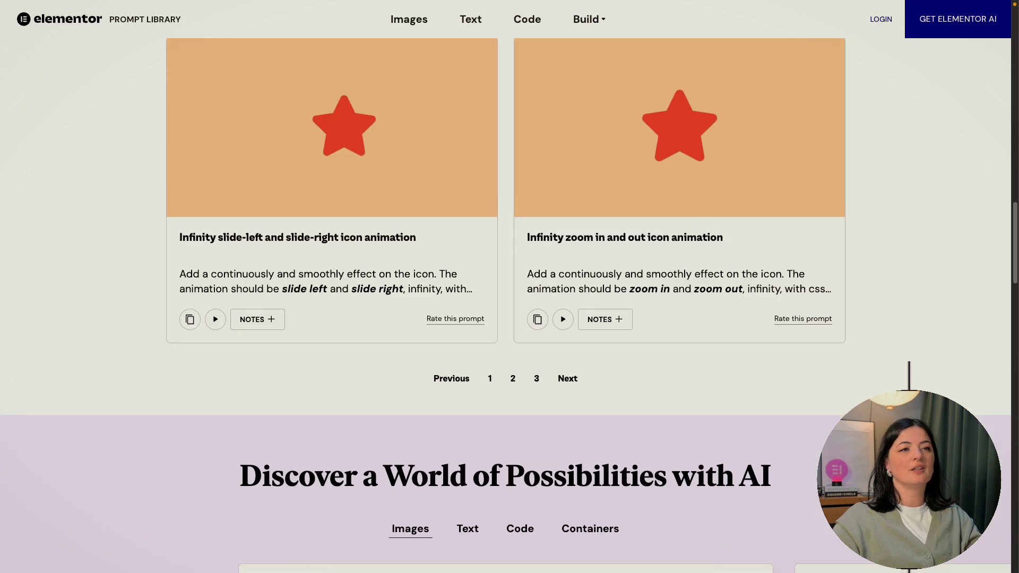
{"action": "left_click", "coordinate": [36, 416]}
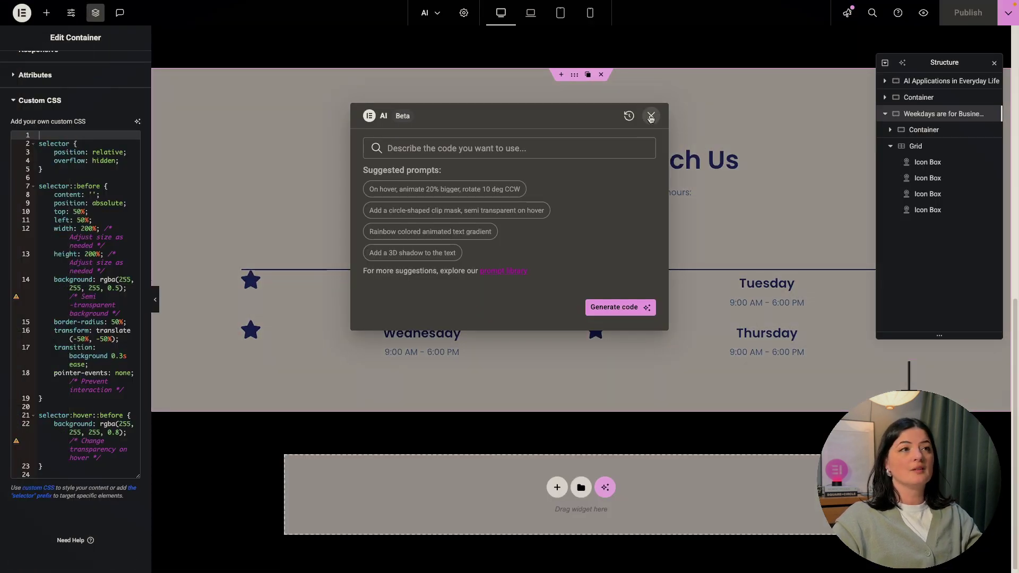
{"action": "left_click", "coordinate": [651, 117]}
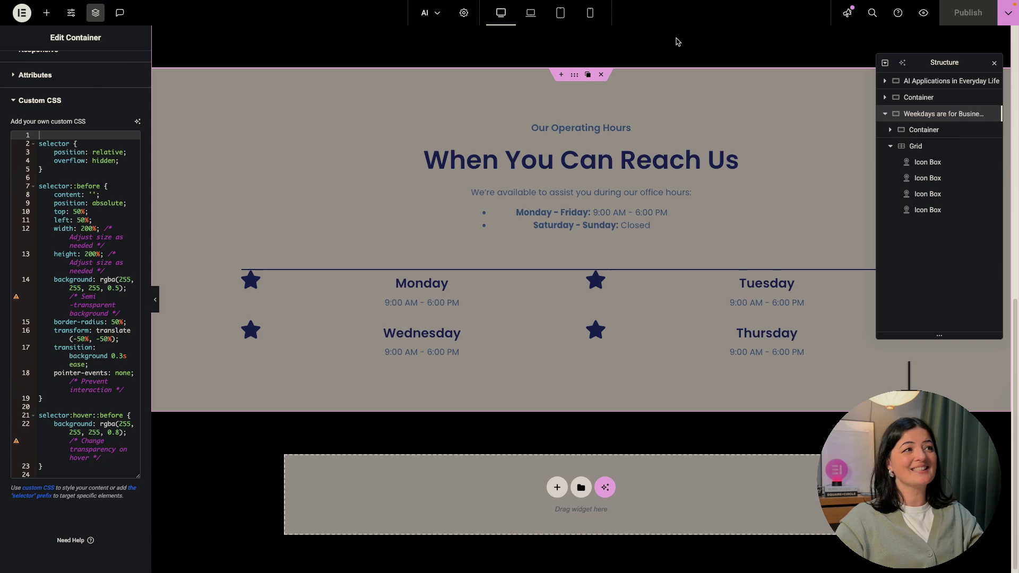
{"action": "scroll", "coordinate": [696, 198], "scroll_direction": "up", "scroll_amount": 3}
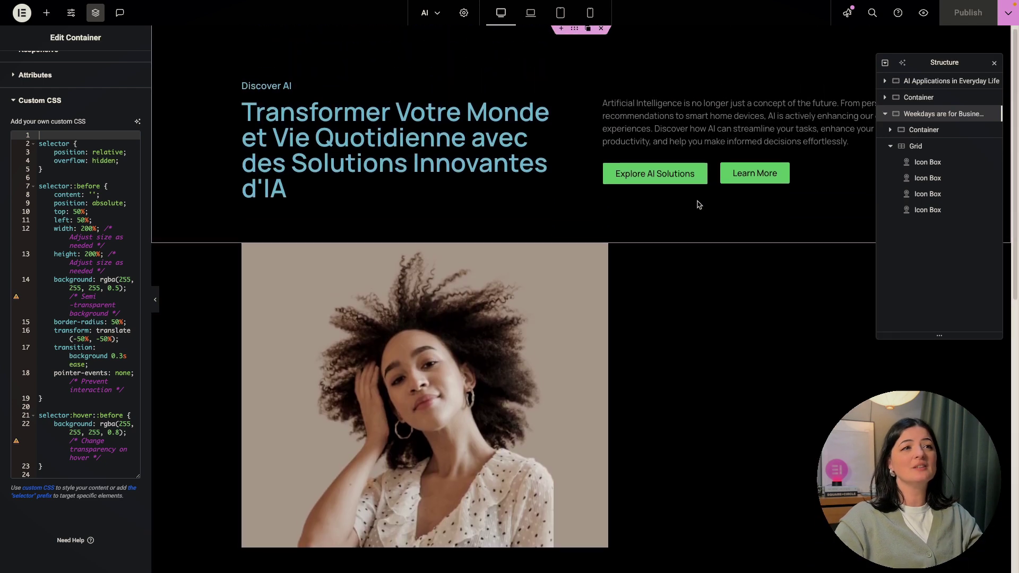